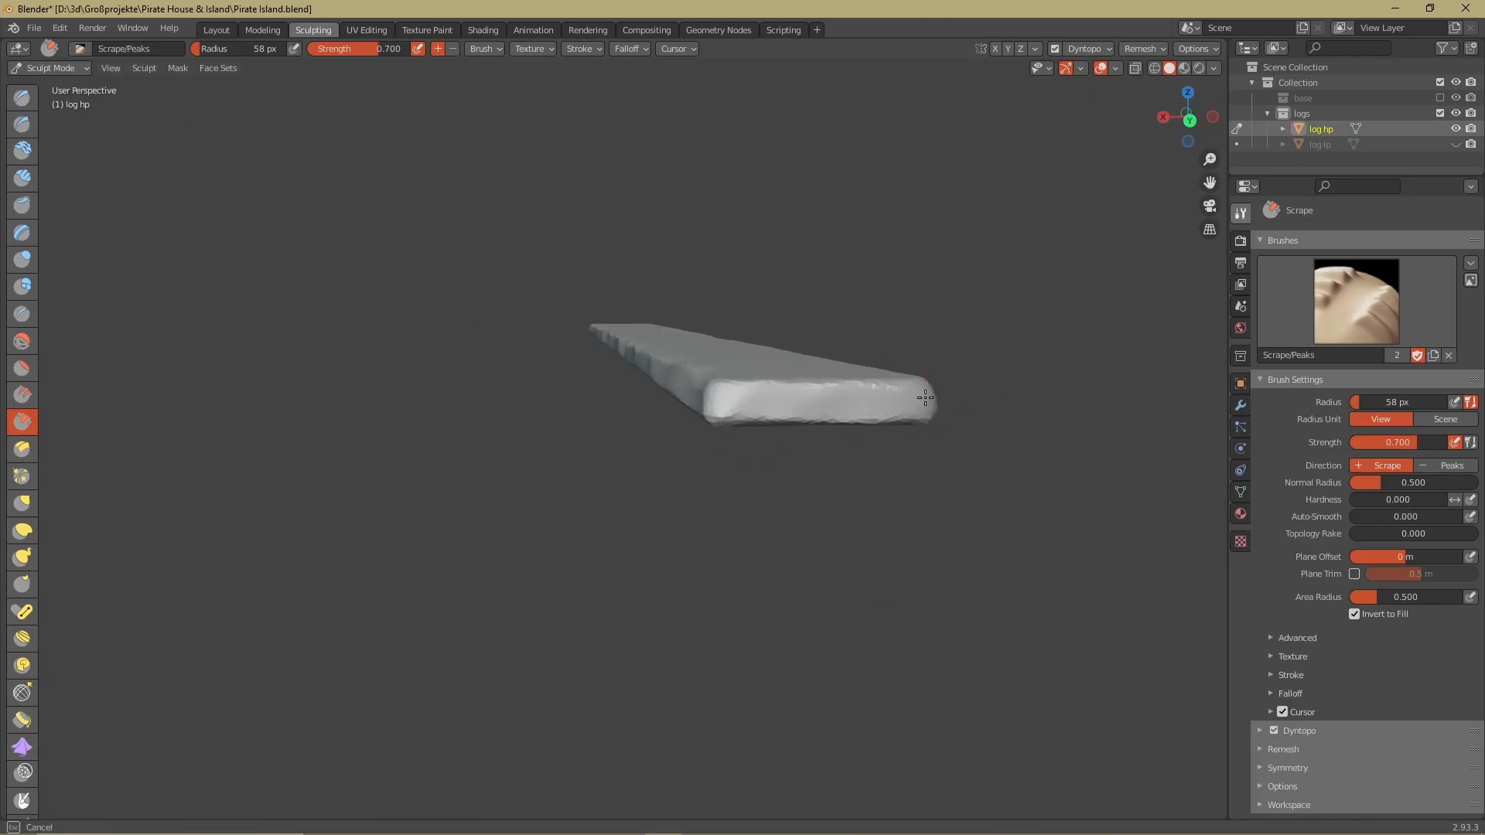
Scrape the edges and surface of the long wooden log with the Scrape/Peaks brush to give it worn, uneven sides
middle_drag(925, 397, 281, 346)
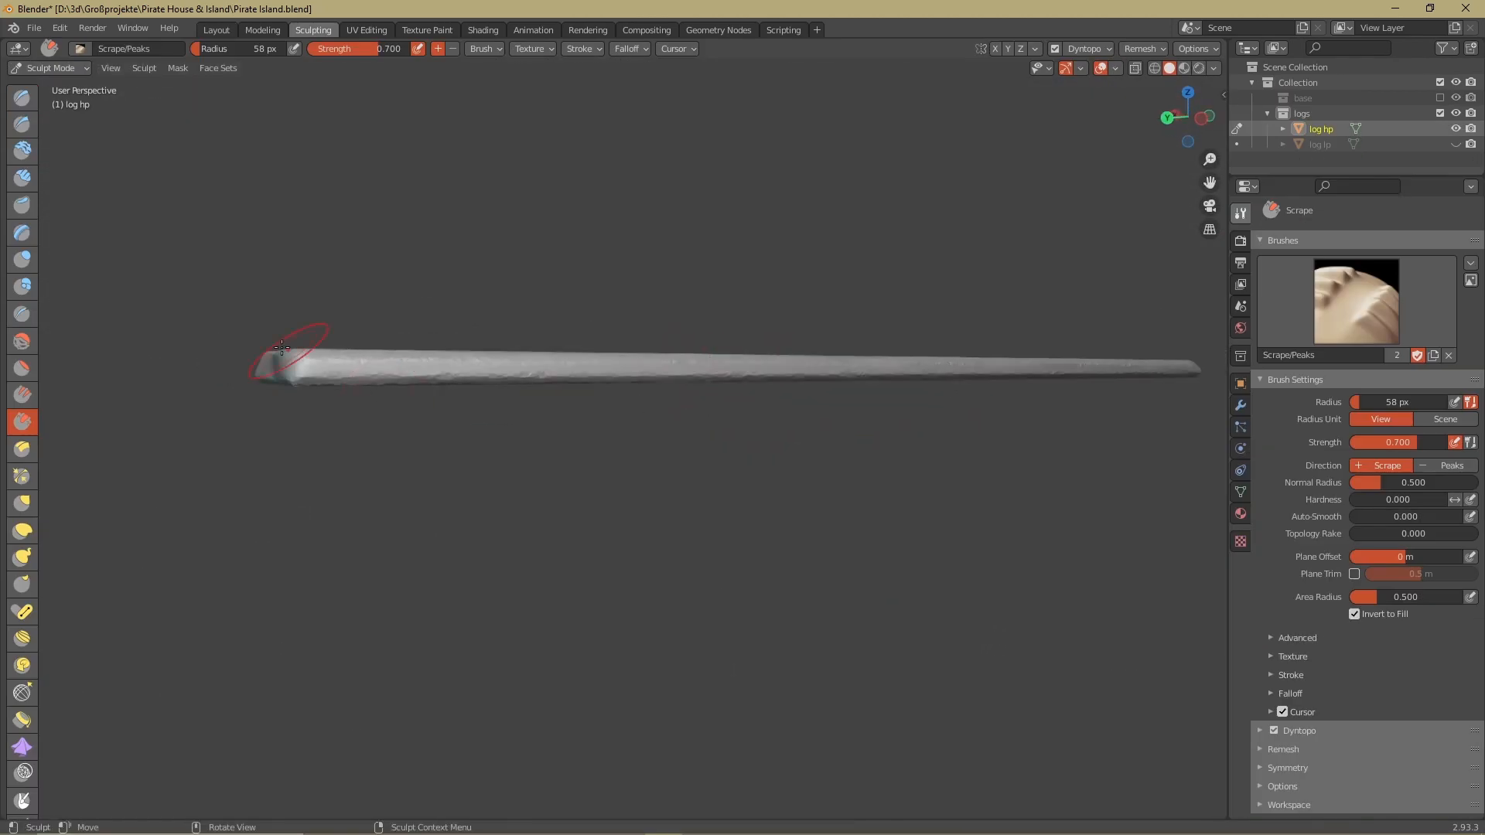
shift+middle_drag(708, 341, 504, 375)
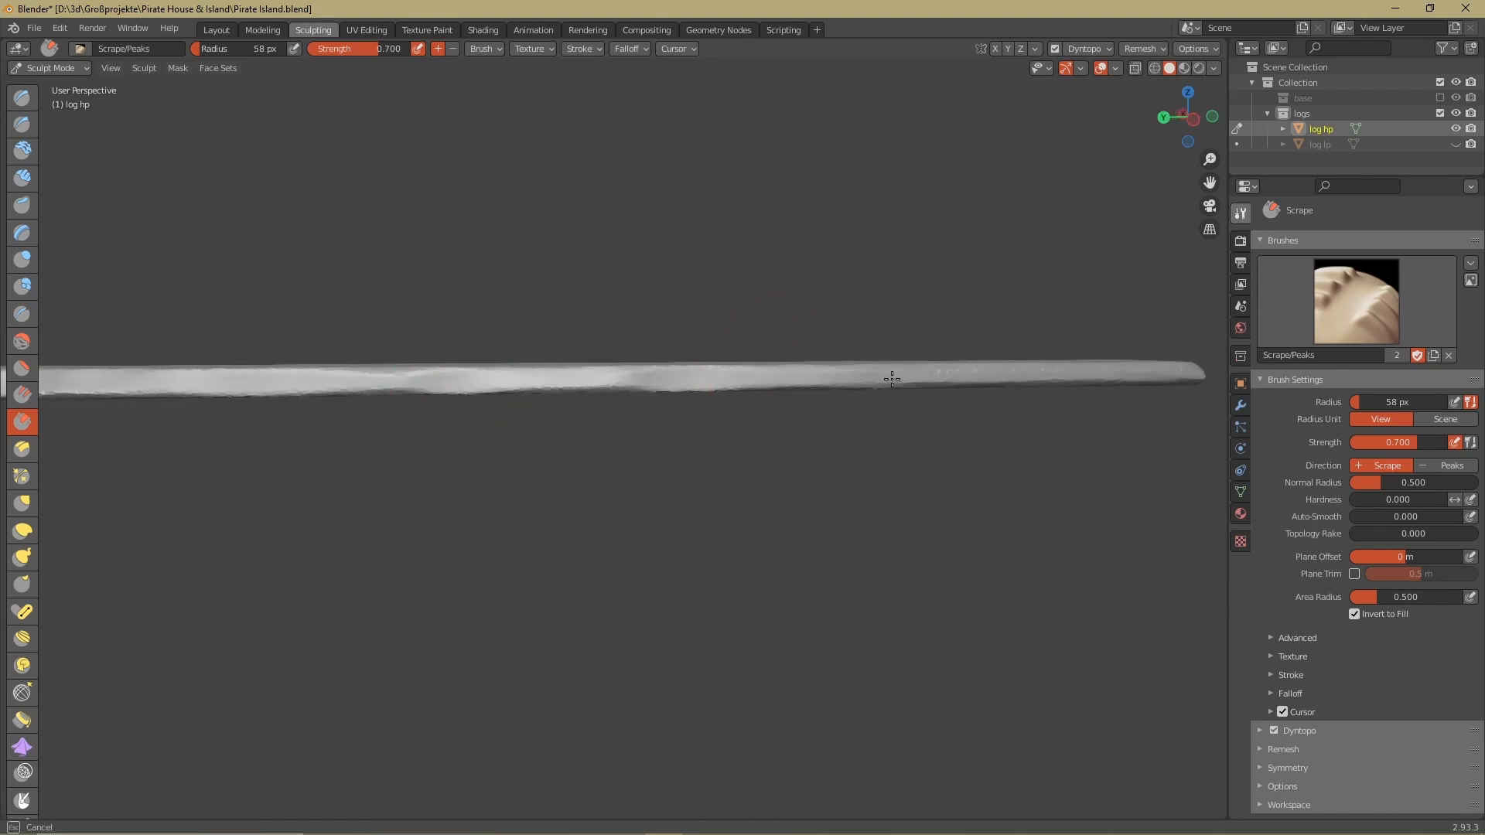
middle_drag(1190, 345, 858, 427)
scroll(559, 348, up, 5)
mouse_move(678, 312)
middle_down()
mouse_move(623, 305)
mouse_move(448, 431)
mouse_move(568, 431)
middle_up()
key(shift+c)
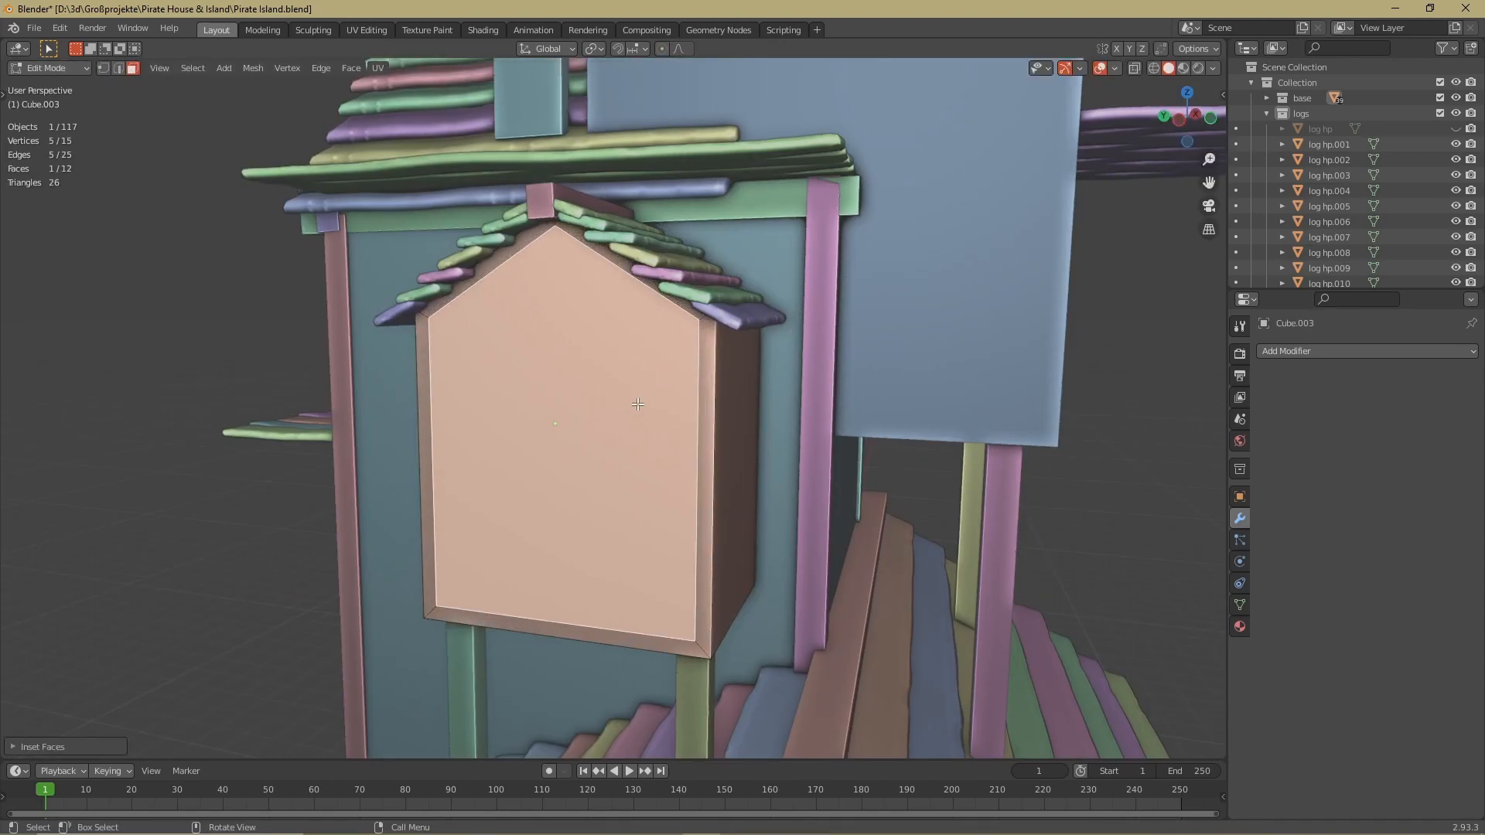
Extrude the arched outline into a band and extrude its faces along their normals to form a thick frame
middle_drag(637, 403, 603, 371)
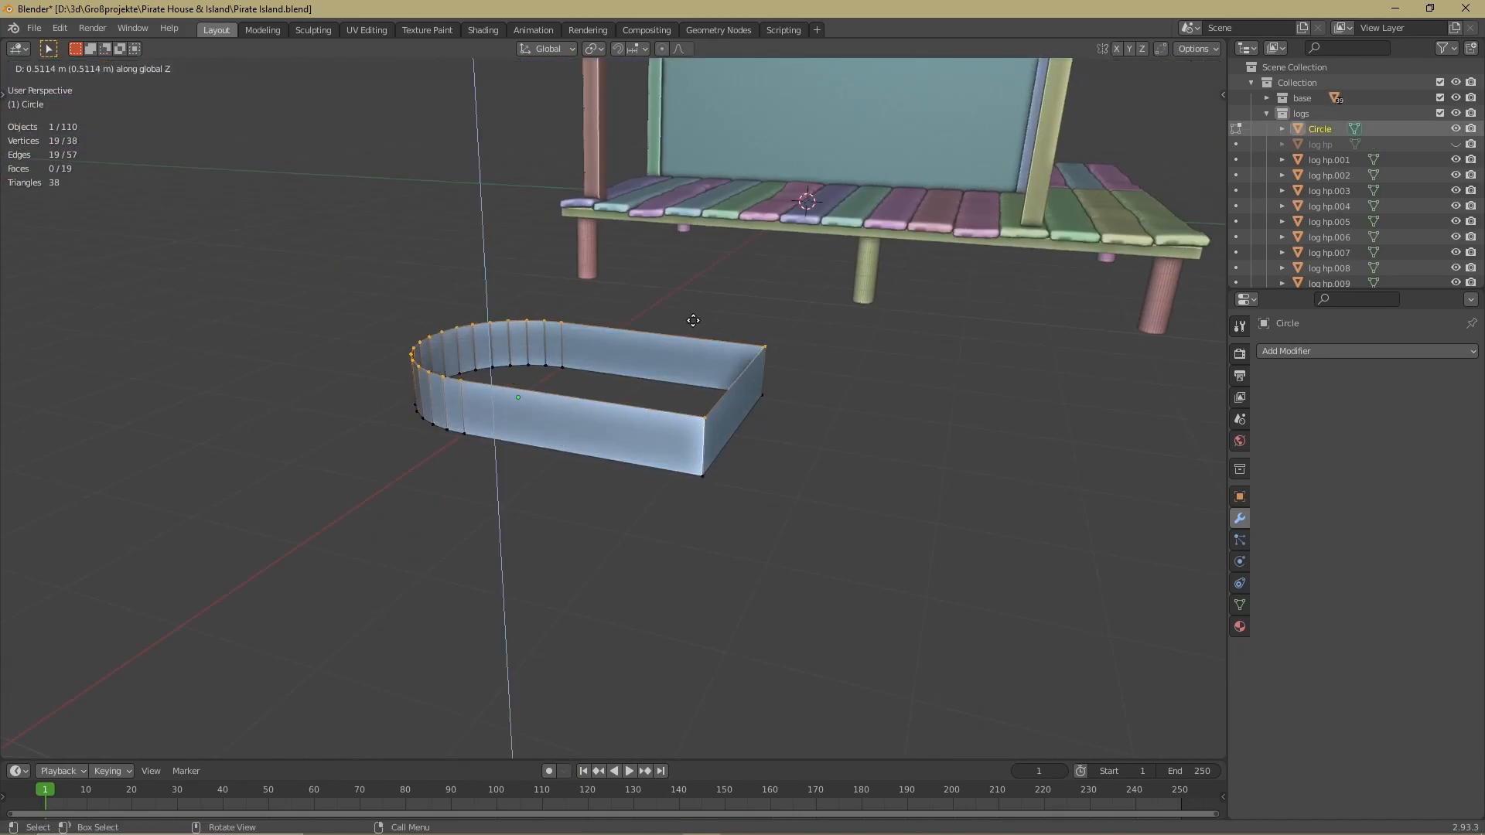
right_click(643, 406)
click(642, 405)
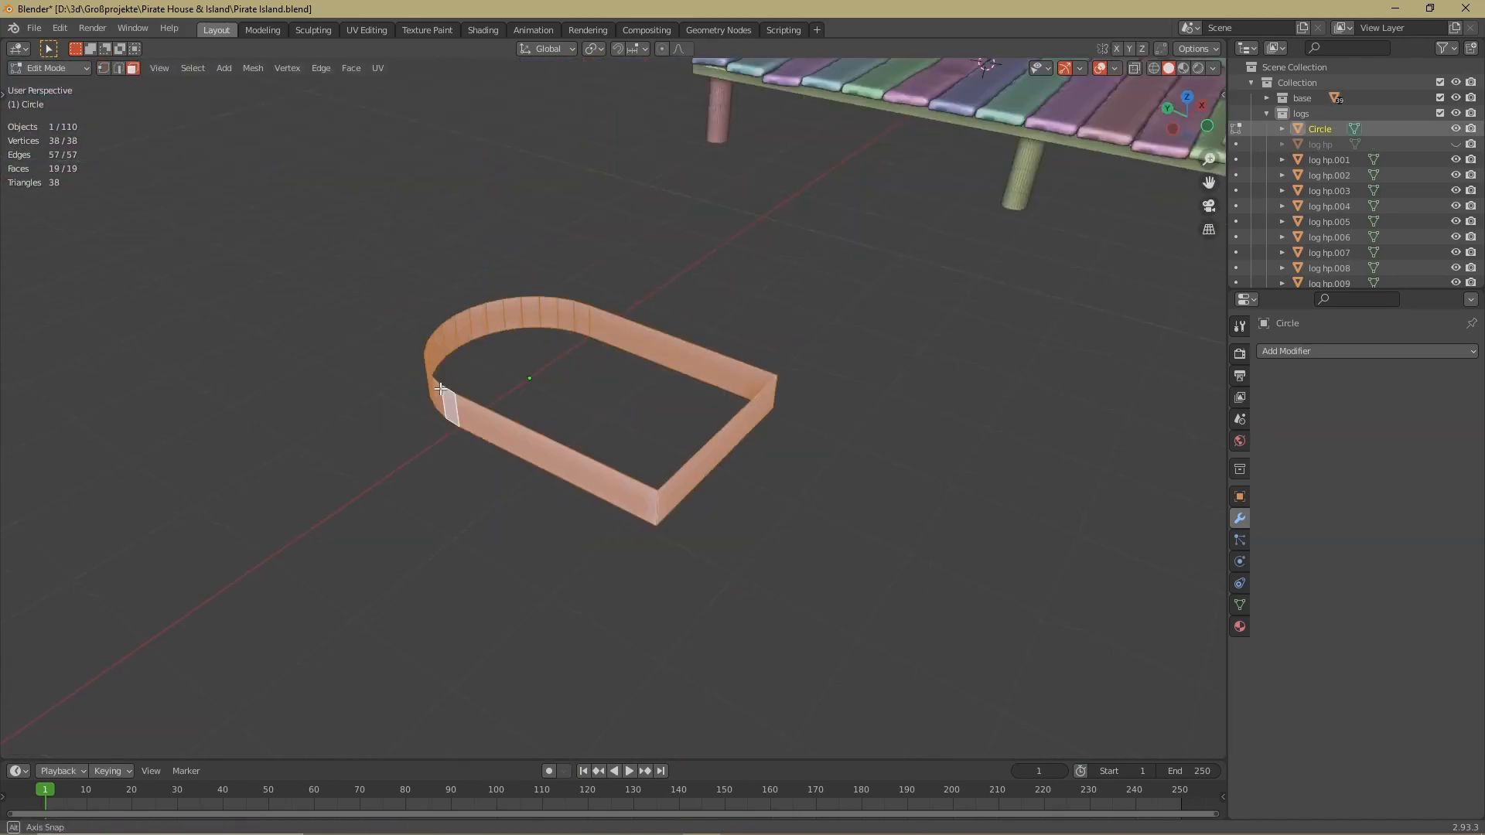
key(alt+e)
click(440, 390)
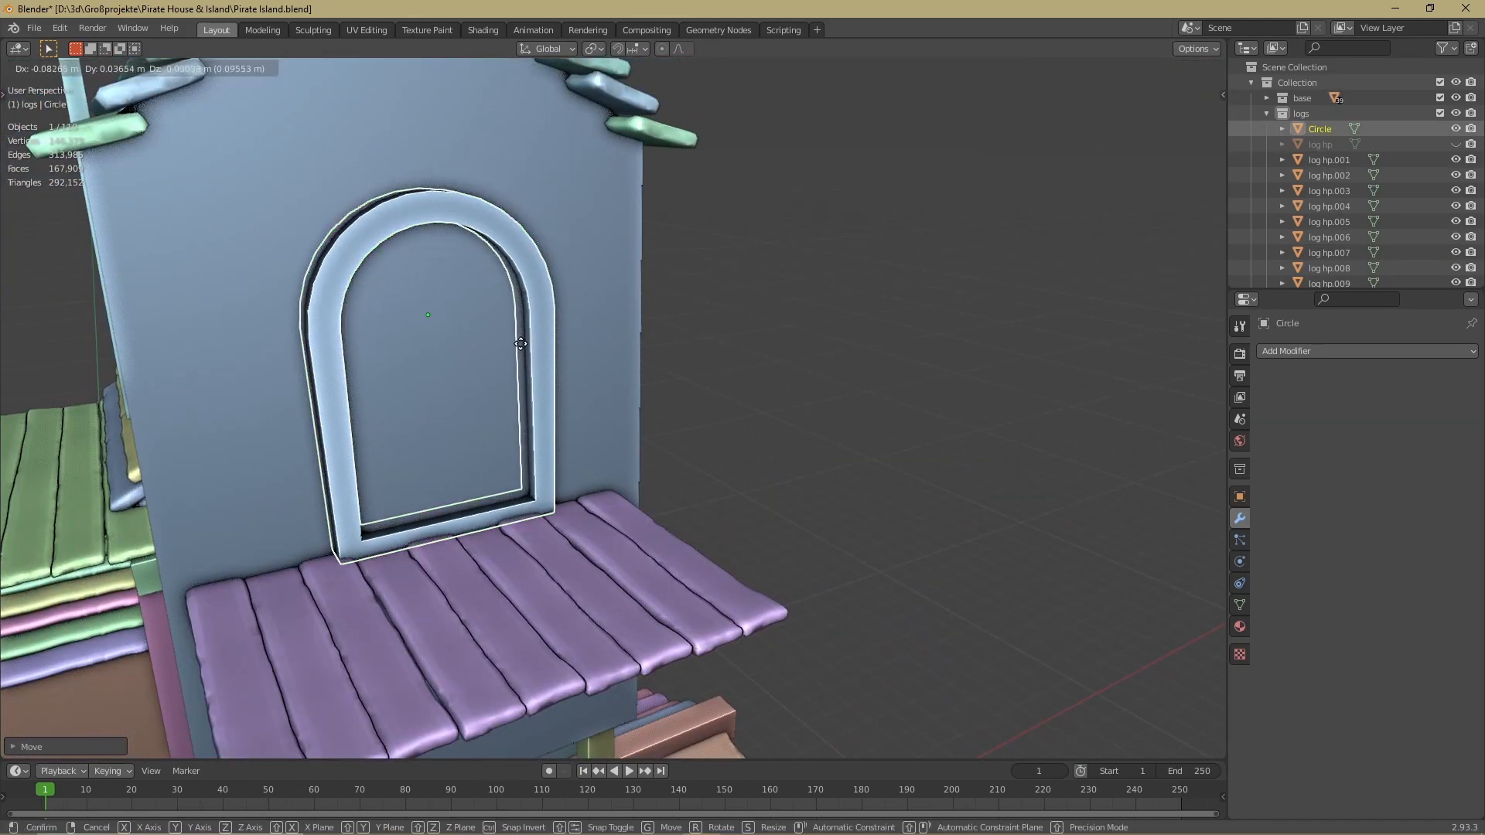
middle_drag(697, 294, 559, 309)
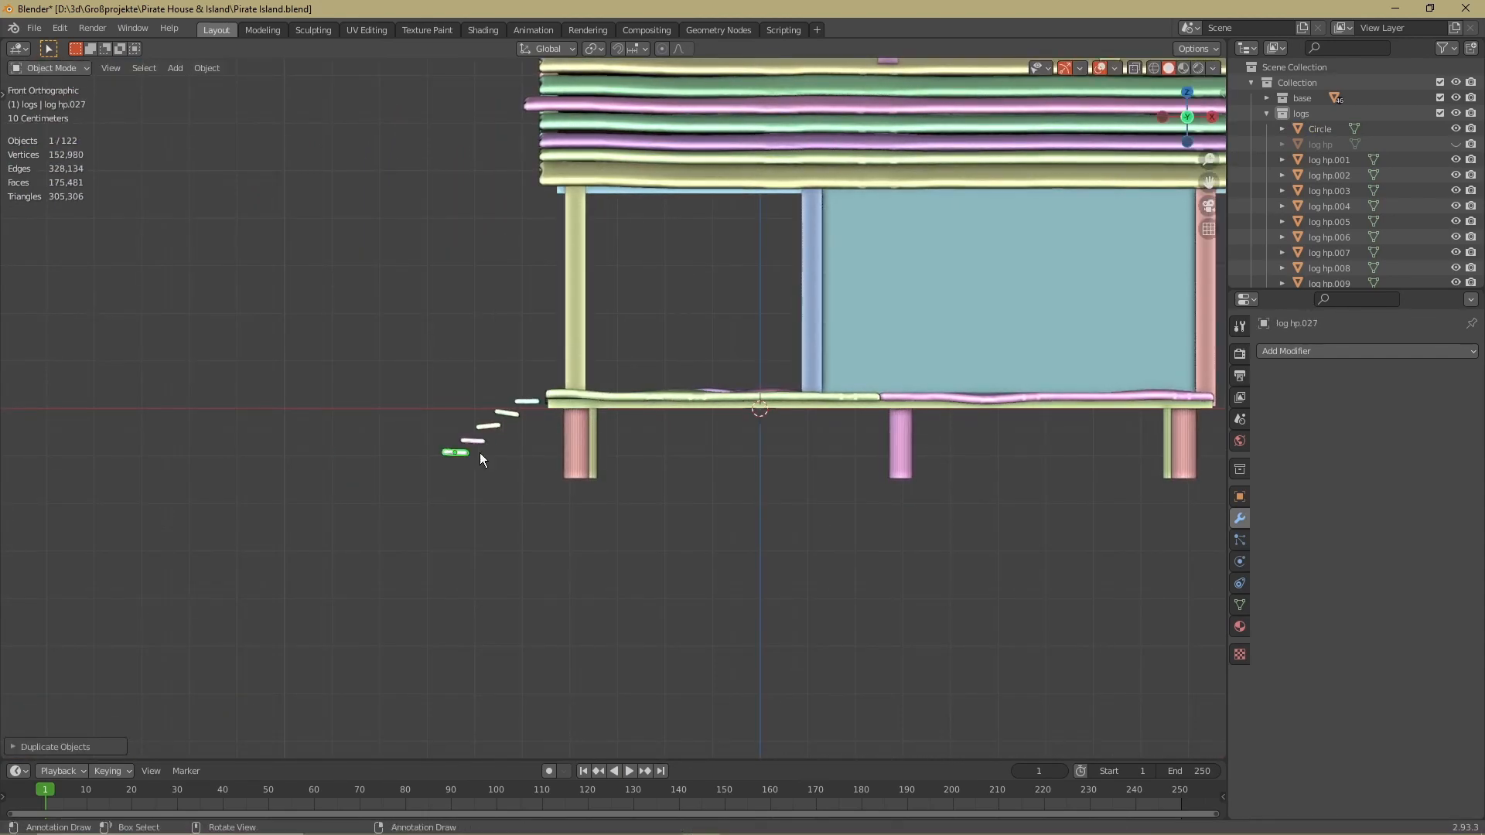
Place a slanted log along the ends of the porch stair treads and duplicate it along Y to the opposite side
middle_drag(494, 442, 709, 481)
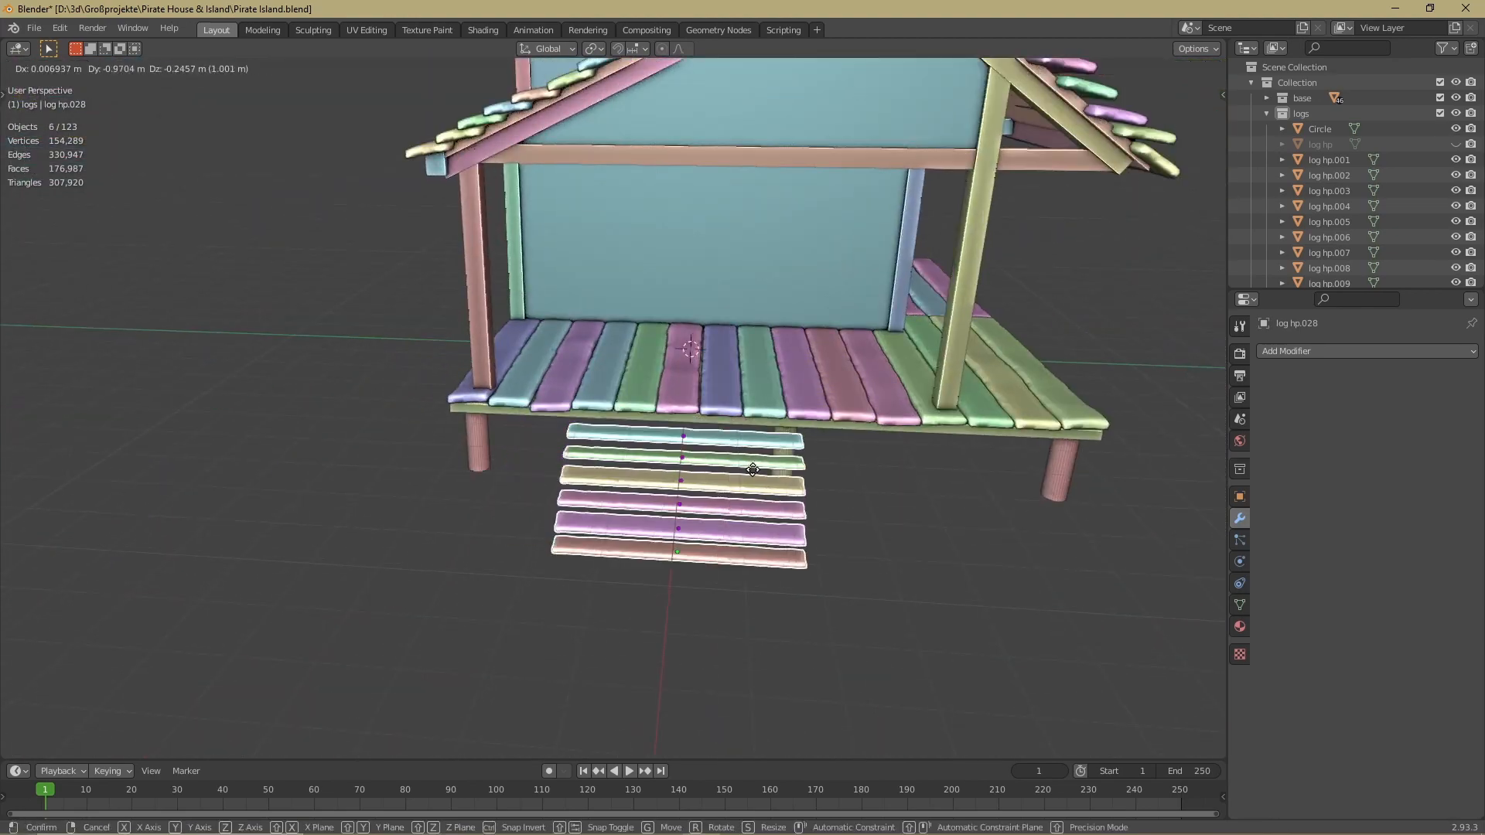
click(802, 419)
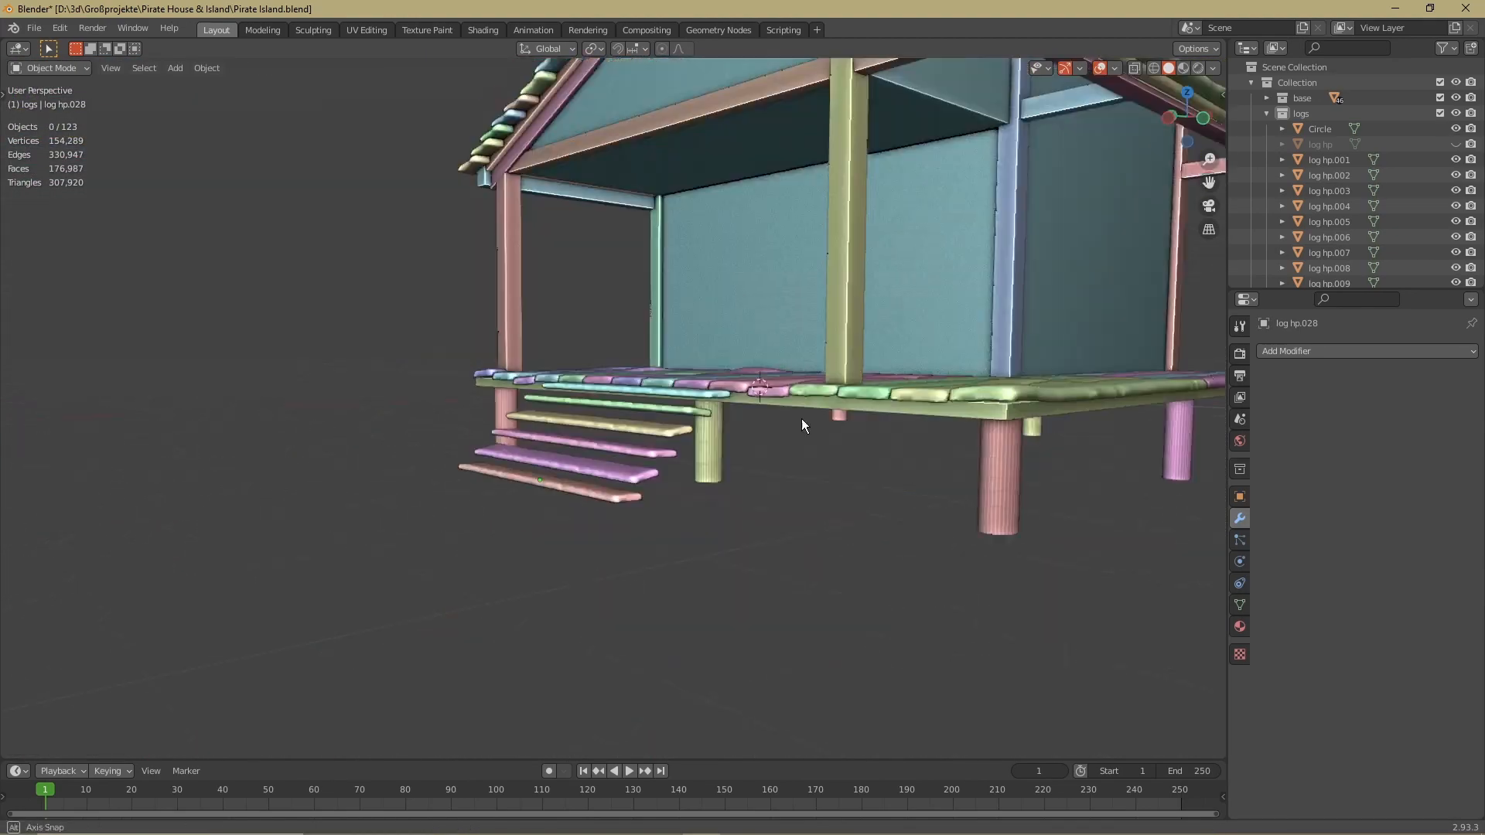
middle_drag(801, 419, 922, 426)
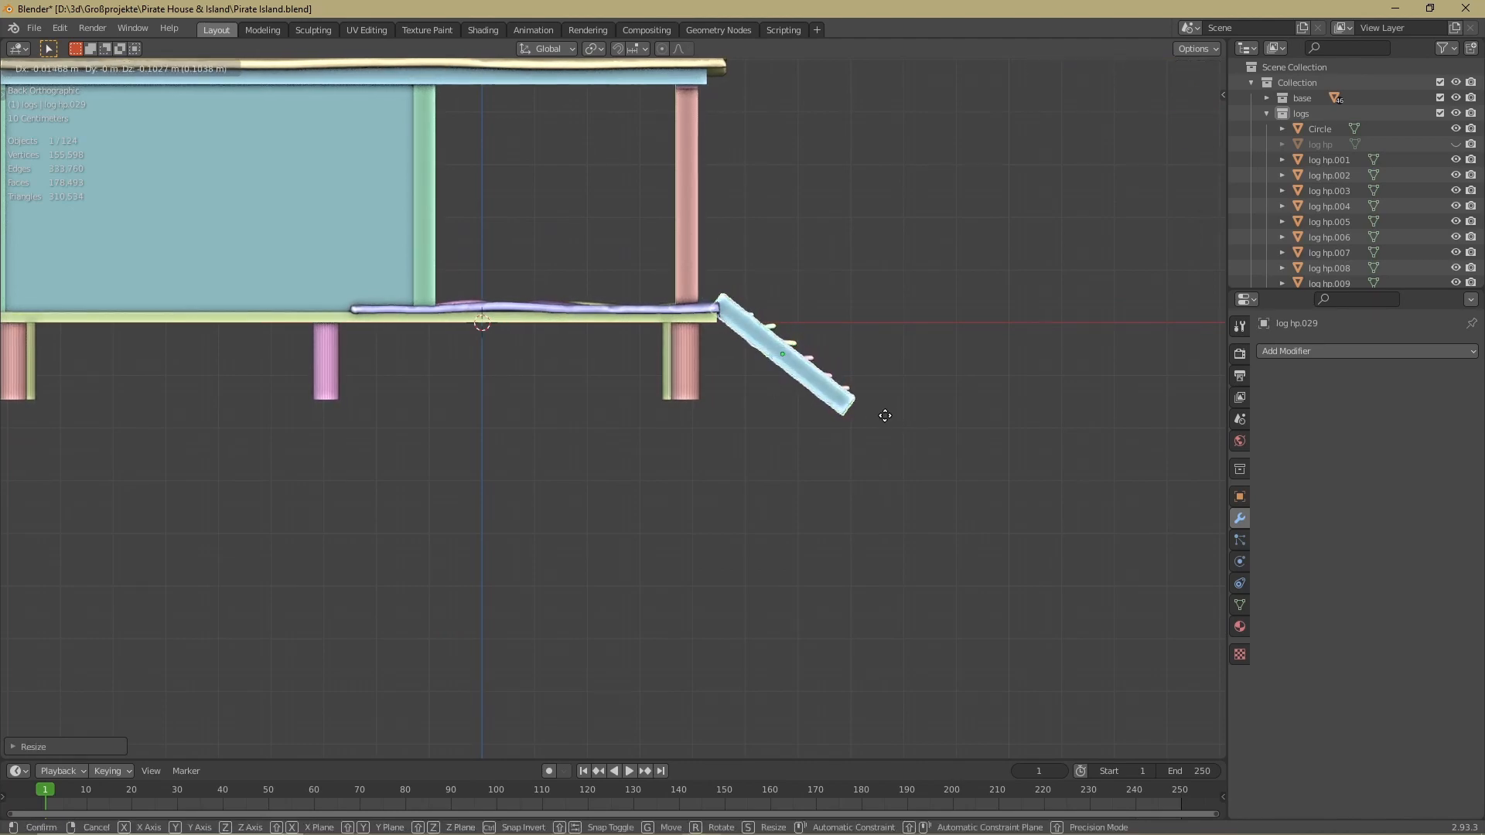
click(885, 410)
middle_drag(886, 410, 974, 344)
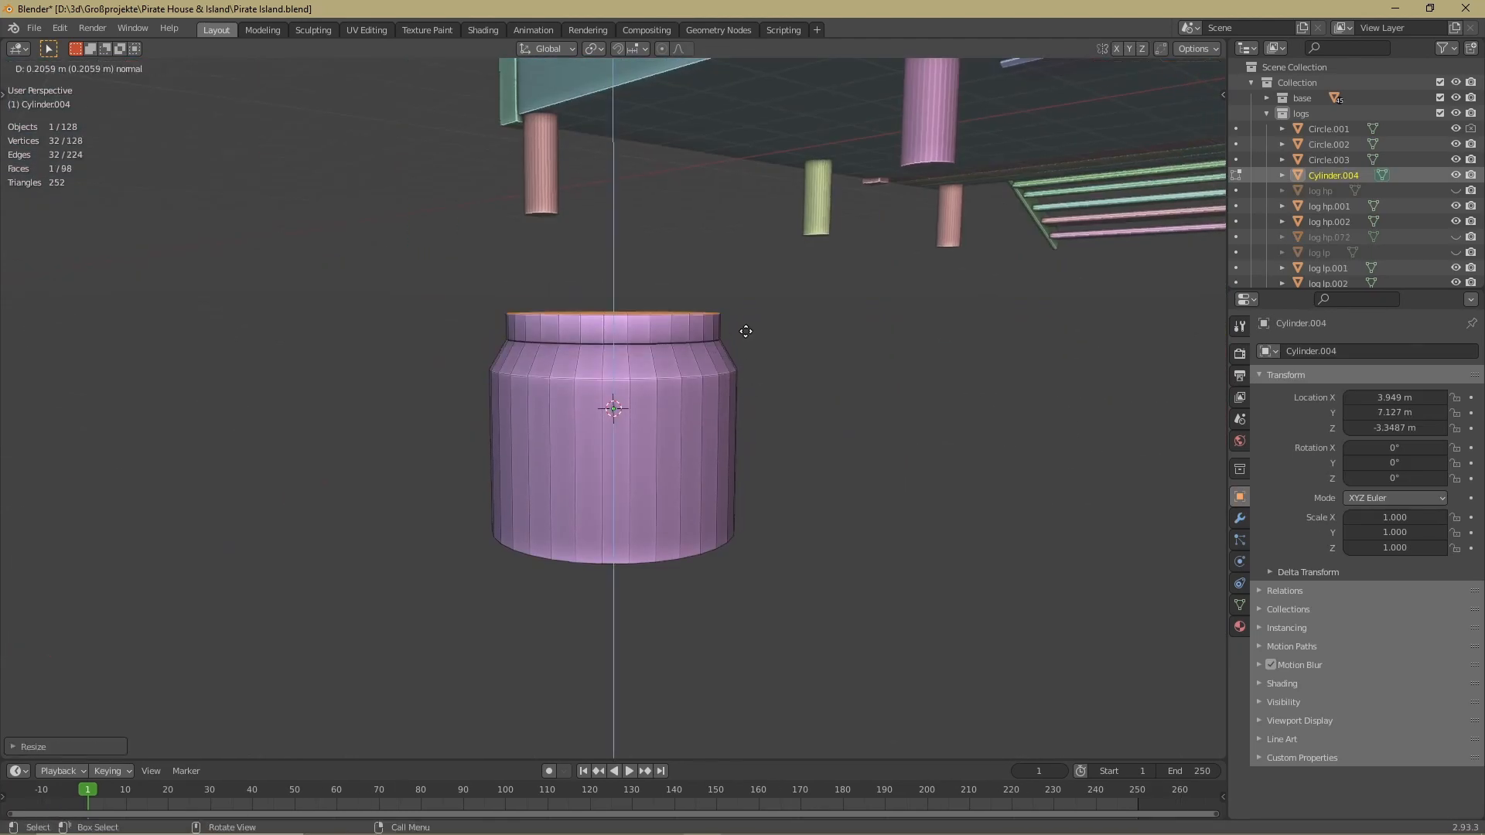
Extrude and scale the upper end of the cylinder repeatedly to form a turned railing post with a tapered body and head
click(746, 331)
key(s)
click(756, 330)
key(e)
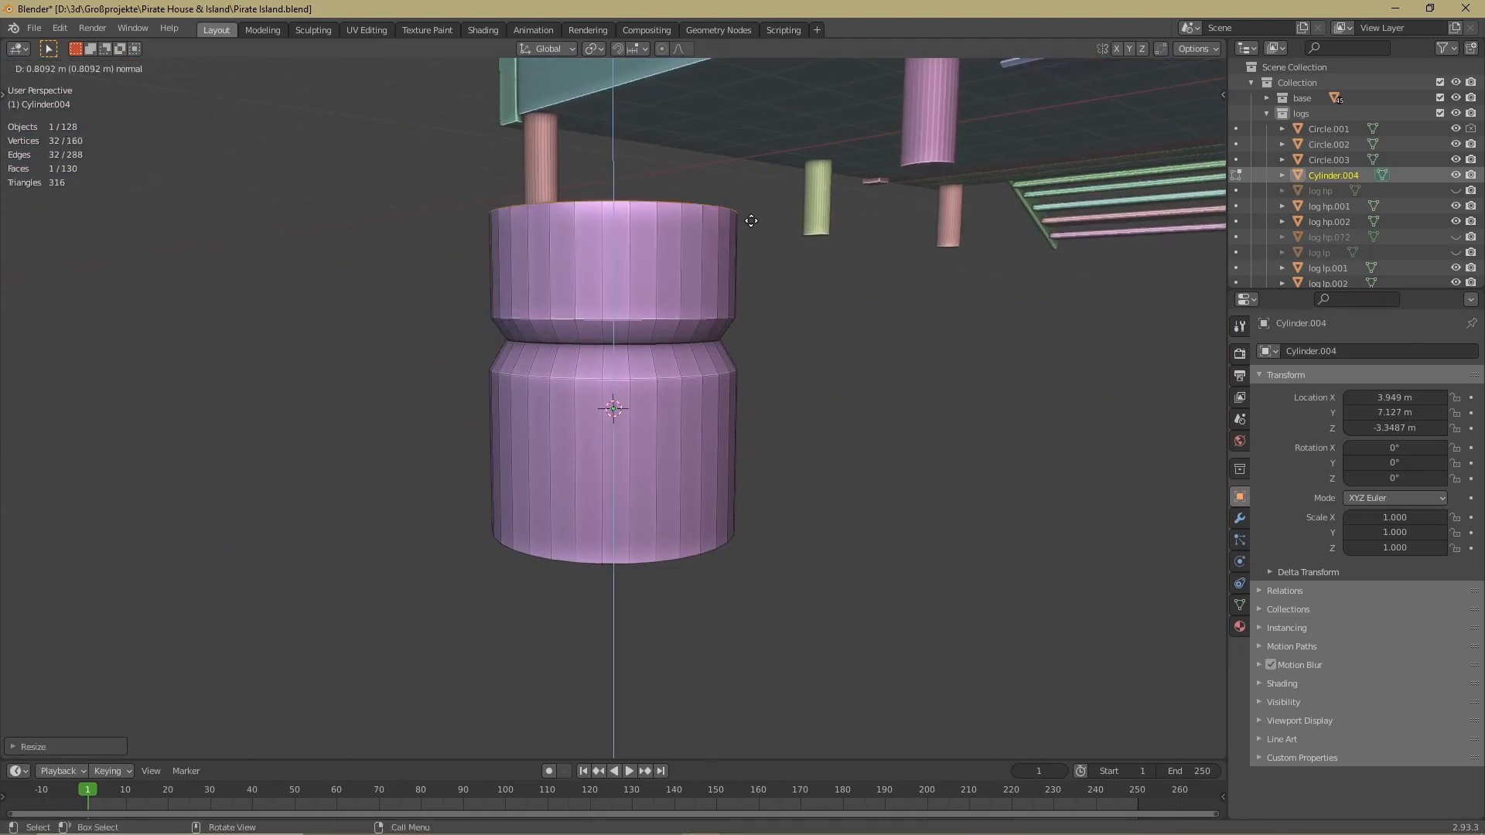
click(760, 149)
shift+middle_drag(766, 174, 731, 309)
key(s)
key(e)
click(716, 303)
key(e)
click(716, 286)
key(s)
click(732, 287)
key(e)
key(s)
Leave mesh editing, enable Auto Smooth for the post, and move it to the edge of the porch deck
click(650, 401)
key(Tab)
click(1240, 605)
click(1348, 639)
key(g)
middle_drag(683, 397, 642, 495)
Duplicate the railing post along X to the outer deck corner and again to the middle of the deck edge
key(shift+d)
key(x)
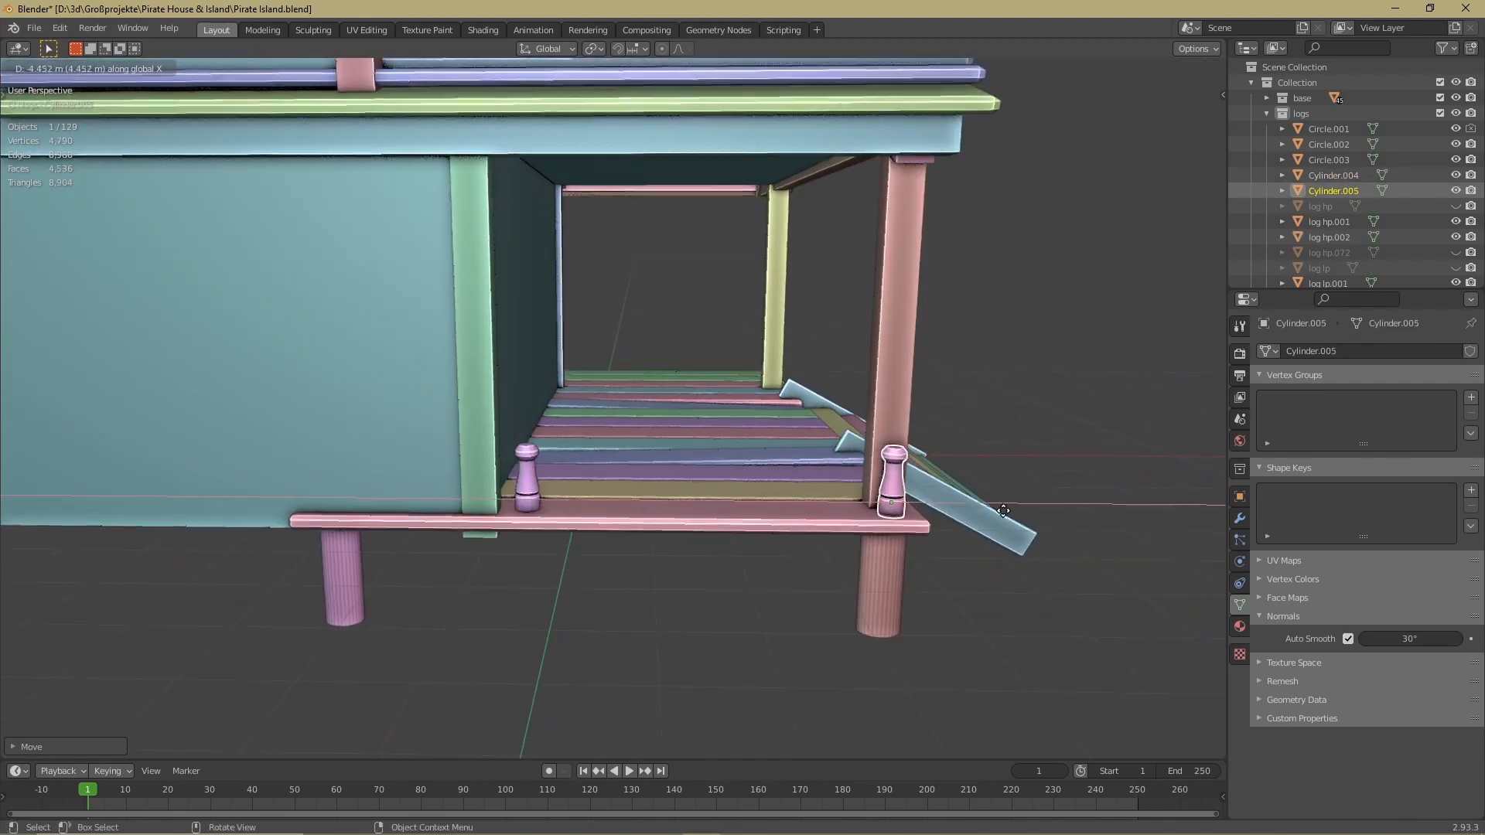
click(964, 508)
middle_drag(963, 508, 862, 426)
key(shift+d)
key(x)
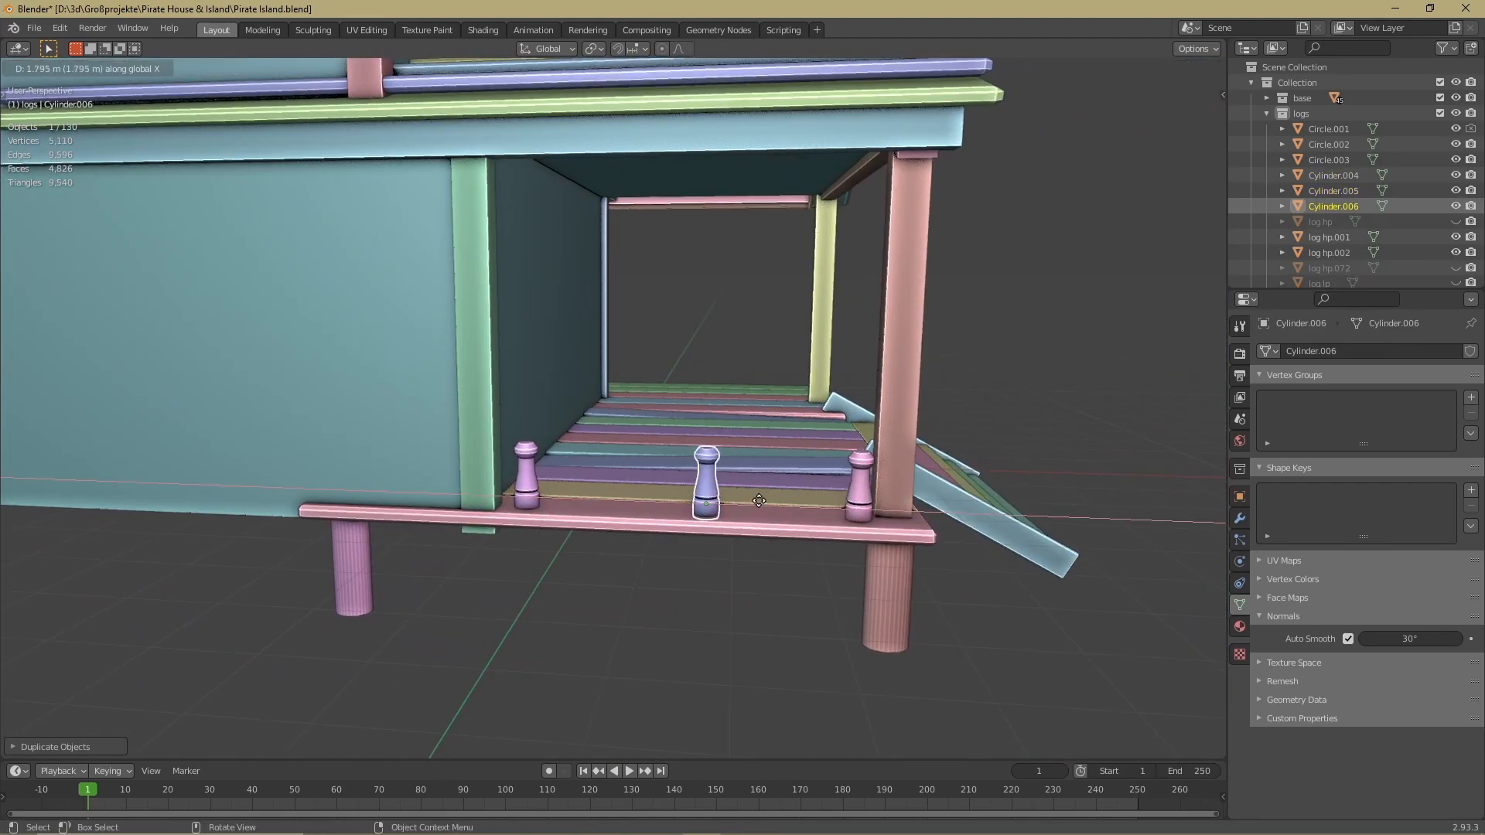
click(756, 501)
middle_drag(757, 500, 713, 469)
Duplicate further railing posts along X on another section of the deck
scroll(713, 469, down, 3)
shift+click(725, 502)
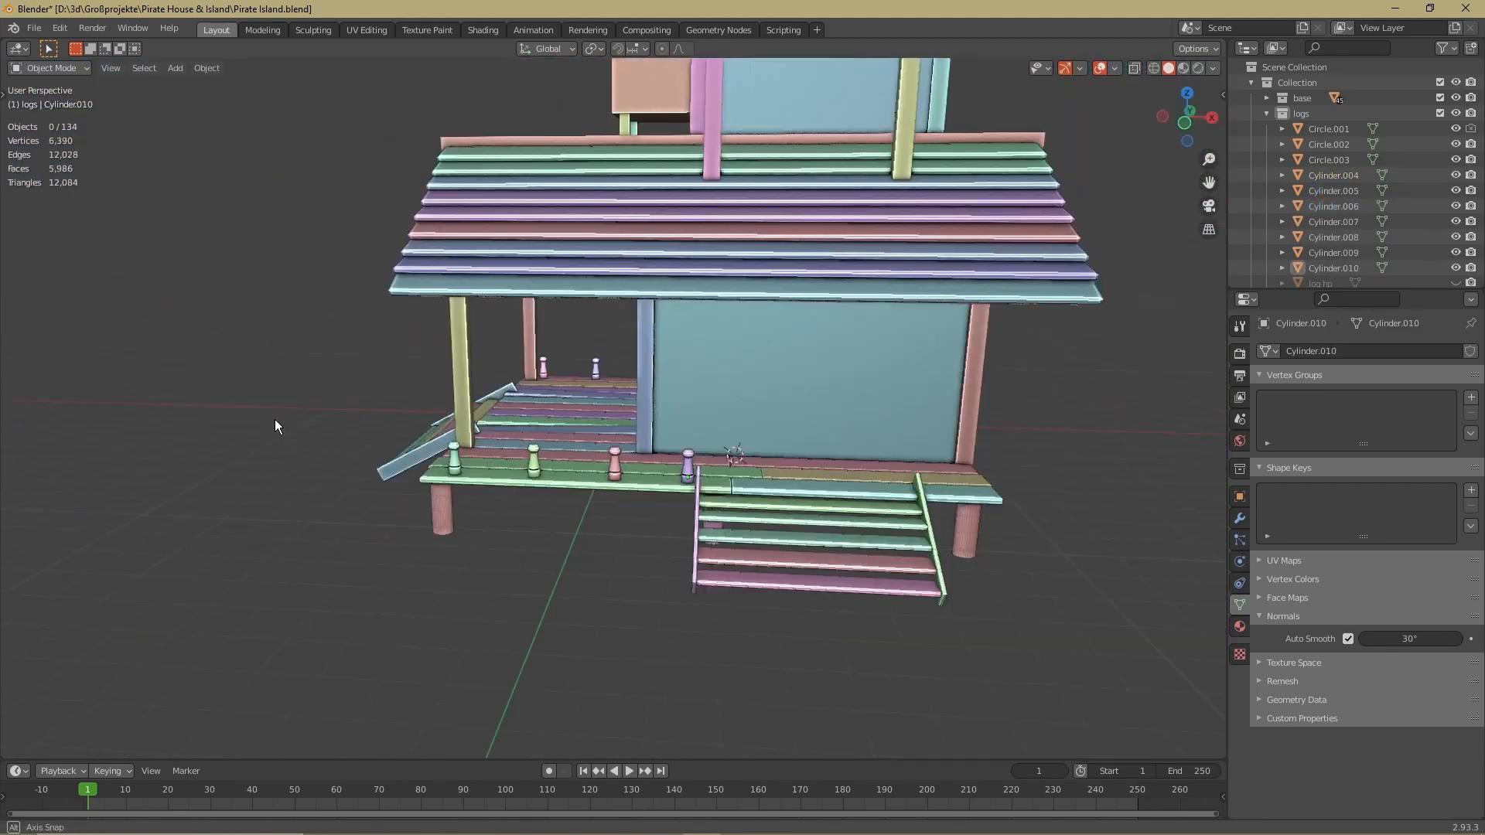
middle_drag(276, 419, 325, 433)
click(478, 488)
mouse_move(478, 487)
middle_down()
mouse_move(425, 499)
mouse_move(464, 479)
middle_up()
scroll(690, 323, up, 2)
middle_drag(691, 331, 591, 518)
key(shift+d)
key(x)
click(1023, 521)
middle_drag(1022, 522, 710, 545)
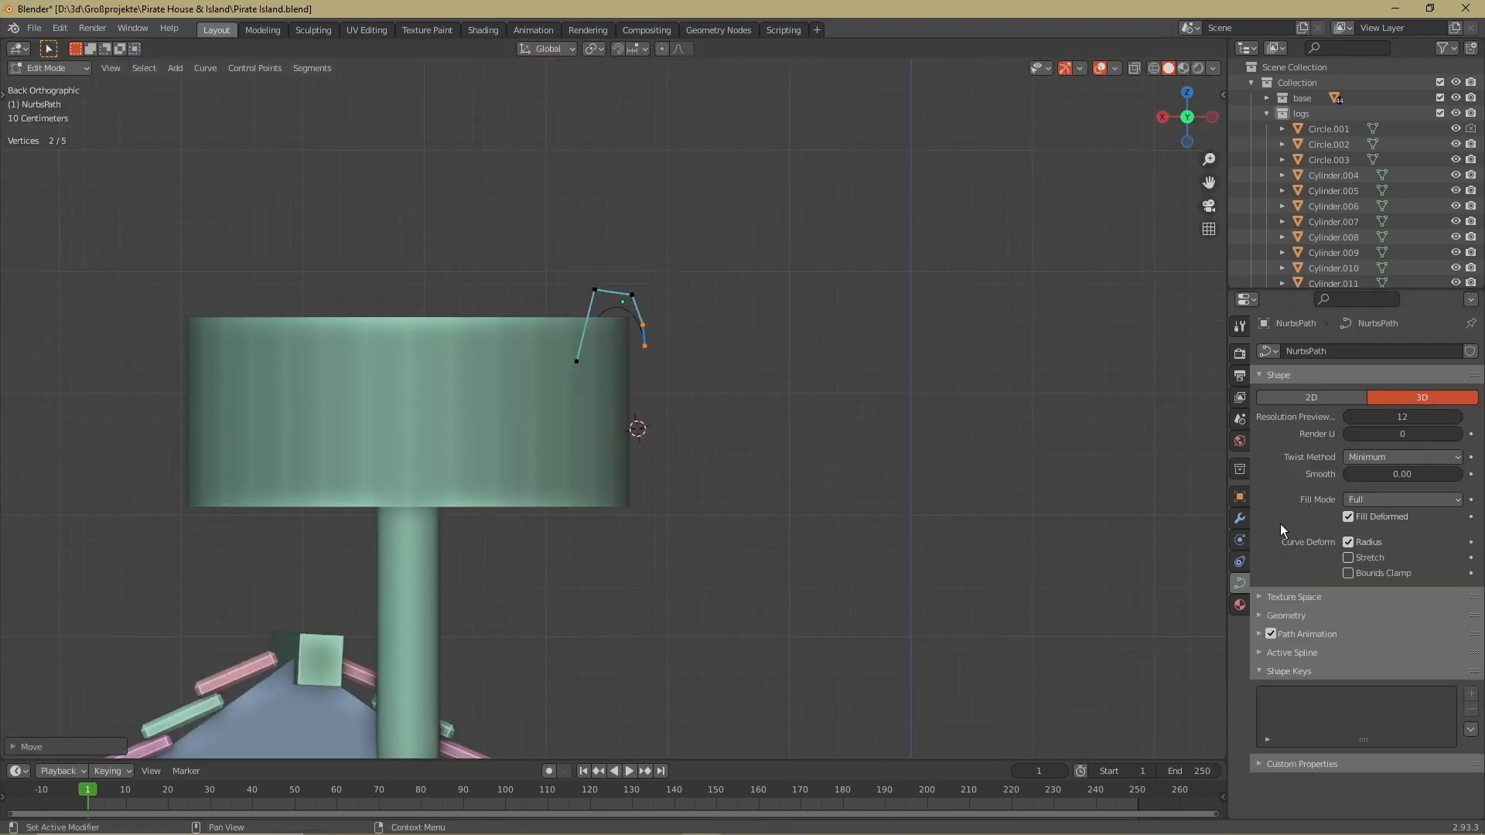
Give the hooked curve at the crow's nest rim a 0.05 m round bevel and reposition its outer end point
click(1287, 615)
shift+middle_drag(677, 426, 700, 257)
click(668, 179)
key(g)
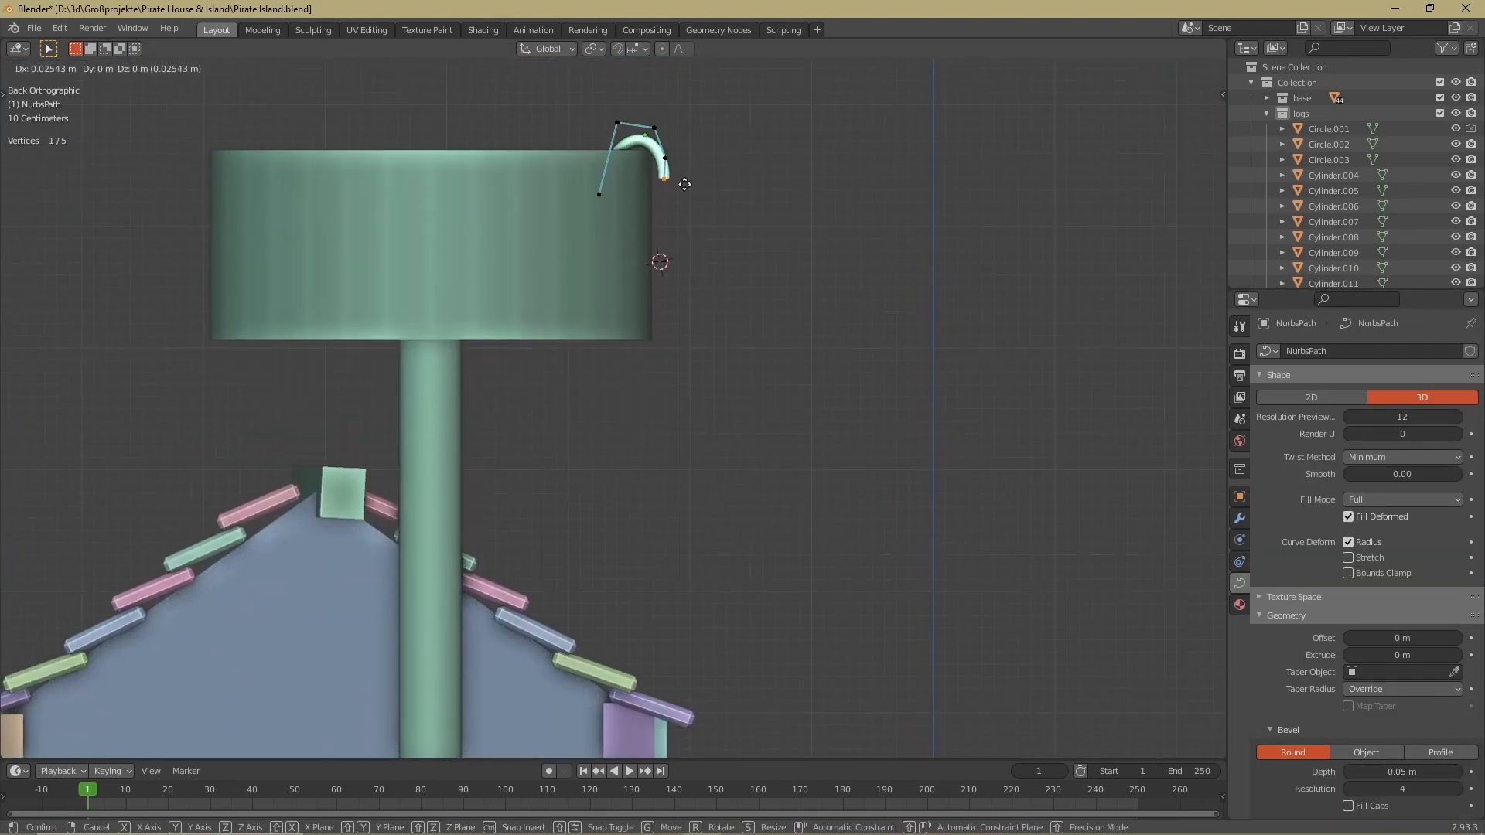
click(682, 183)
scroll(684, 310, down, 4)
shift+middle_drag(681, 456, 690, 274)
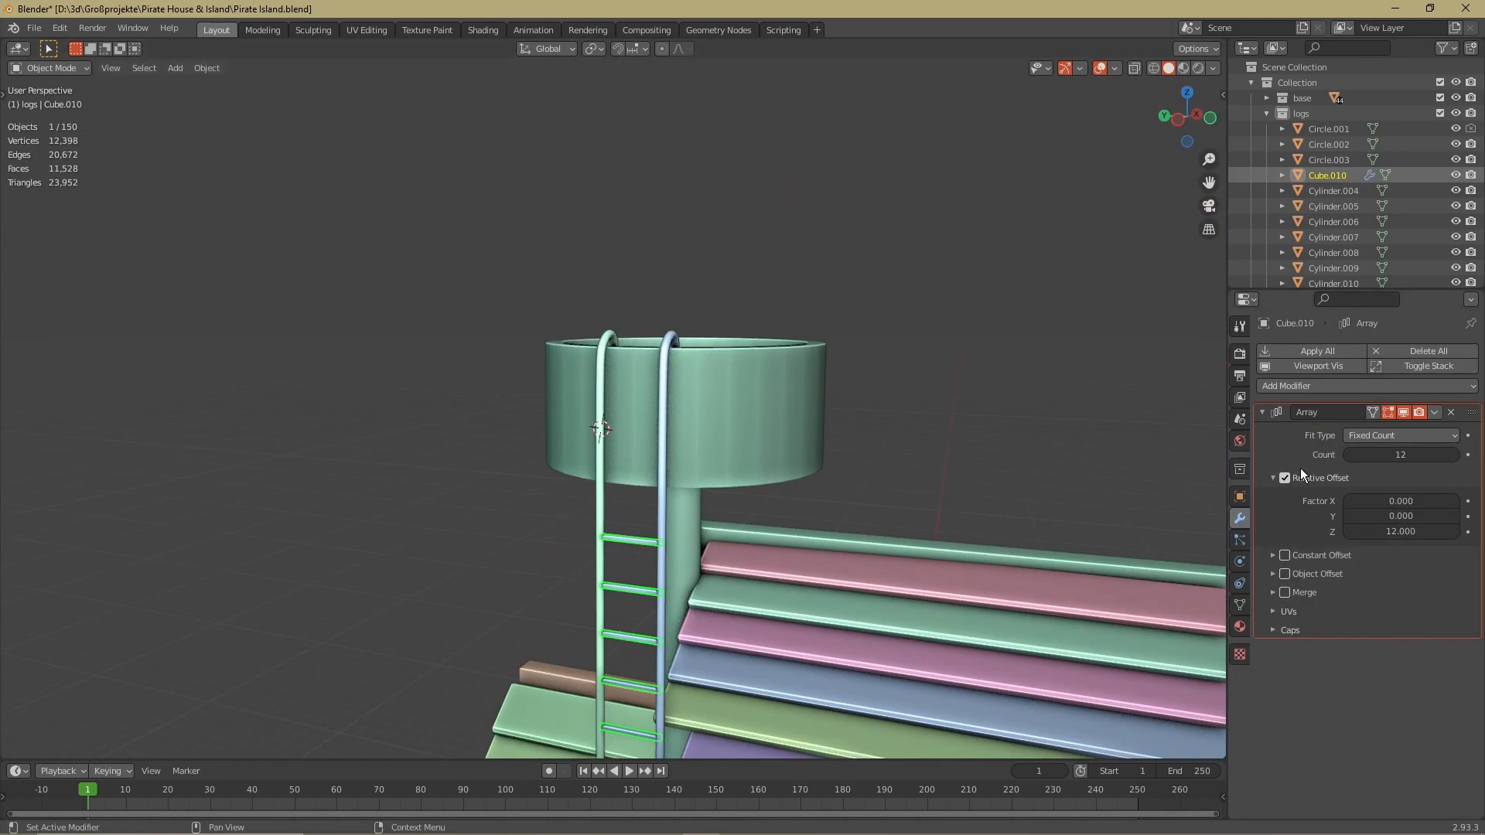
Try to duplicate the hanging rope curve between the next pair of railing posts
middle_drag(1207, 433, 774, 416)
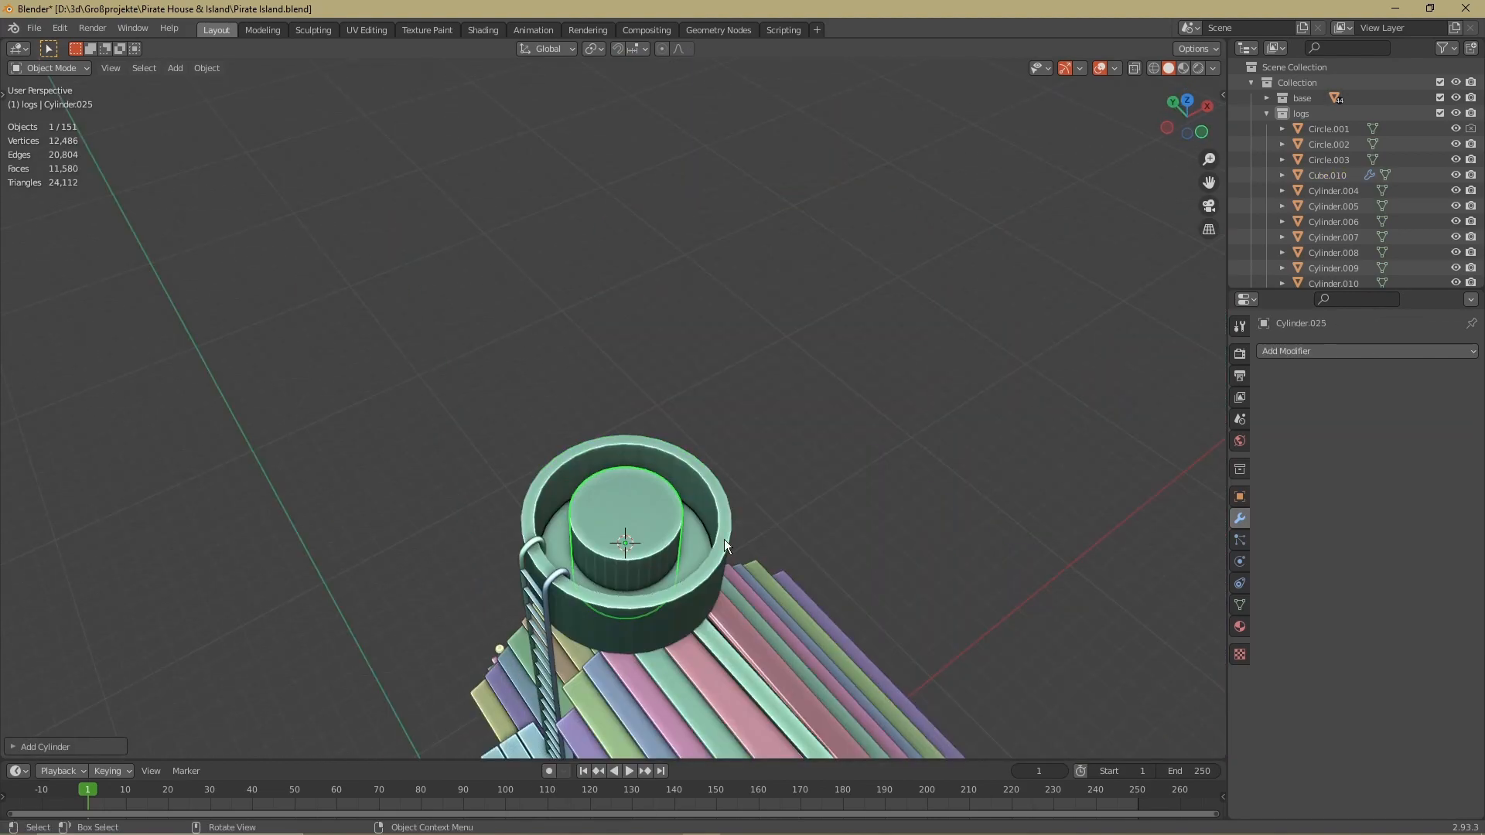
middle_drag(661, 470, 851, 267)
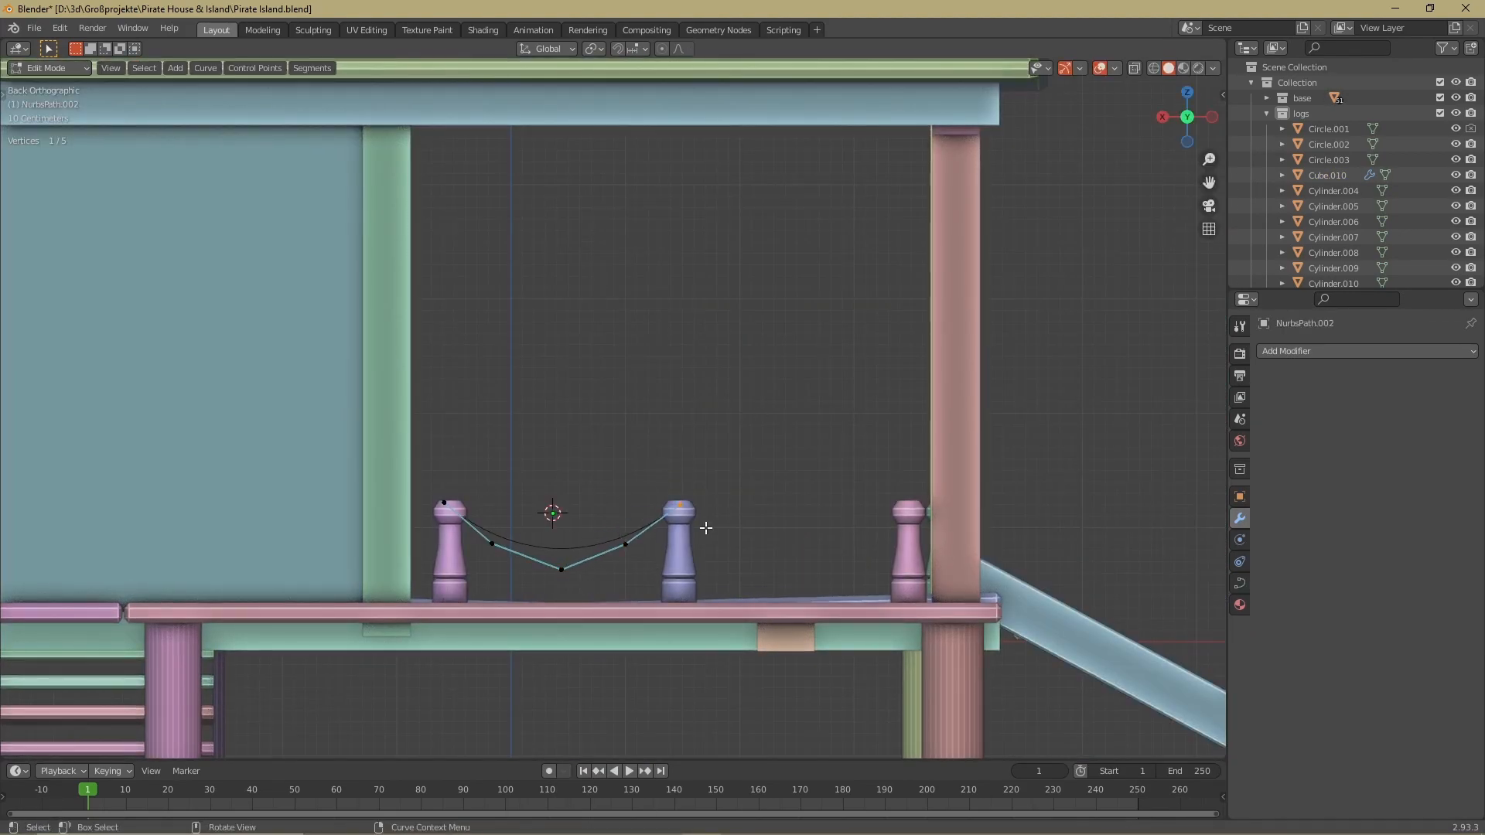
key(Tab)
key(shift+d)
click(928, 509)
key(Delete)
Open the curve settings of the rope hanging between the first two railing posts
click(638, 531)
click(1240, 583)
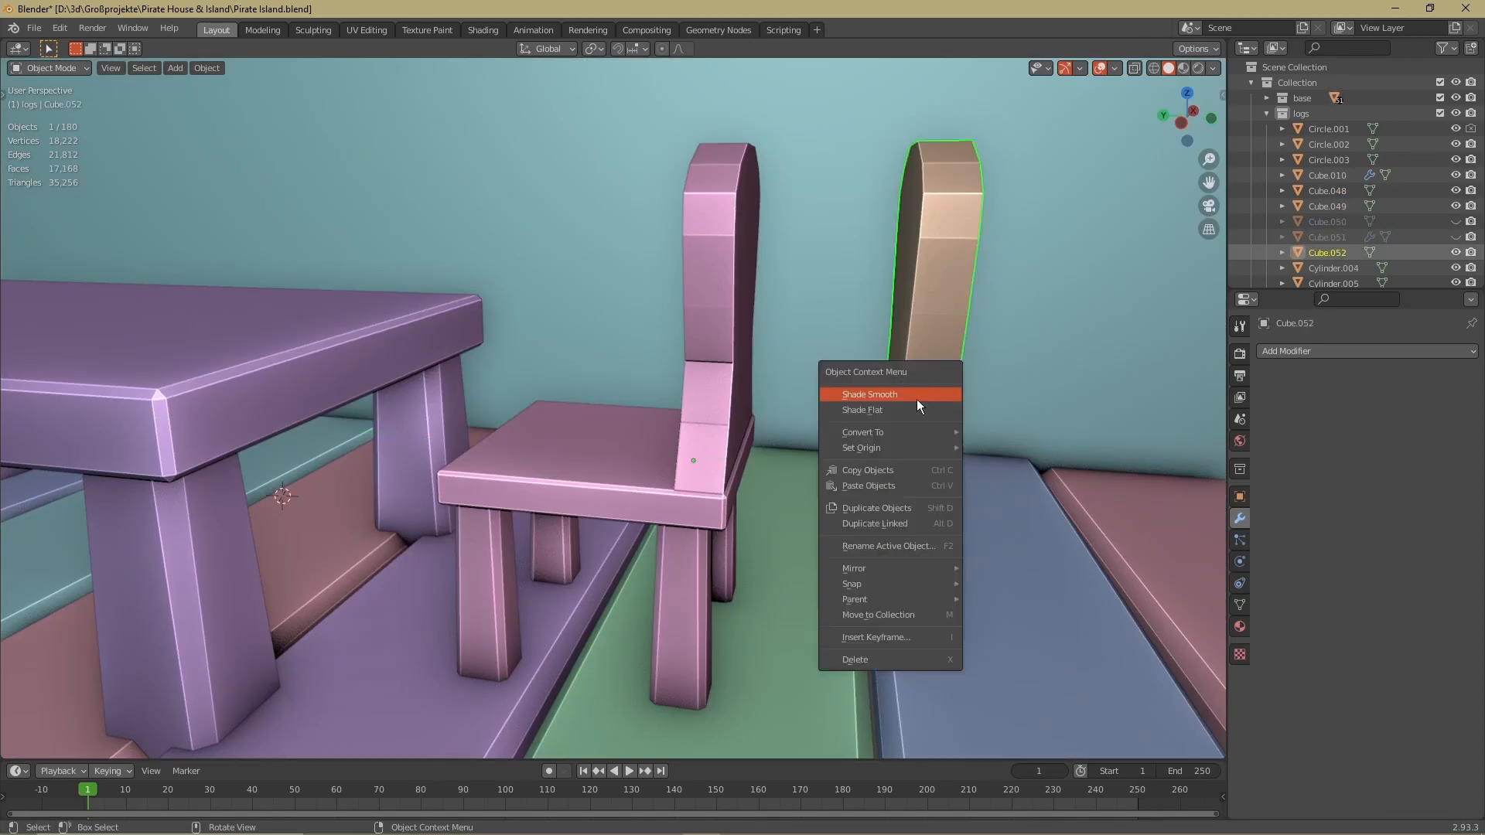
Scale the uppermost face of the chair's backrest to shape its curved outline
click(942, 391)
key(s)
click(942, 385)
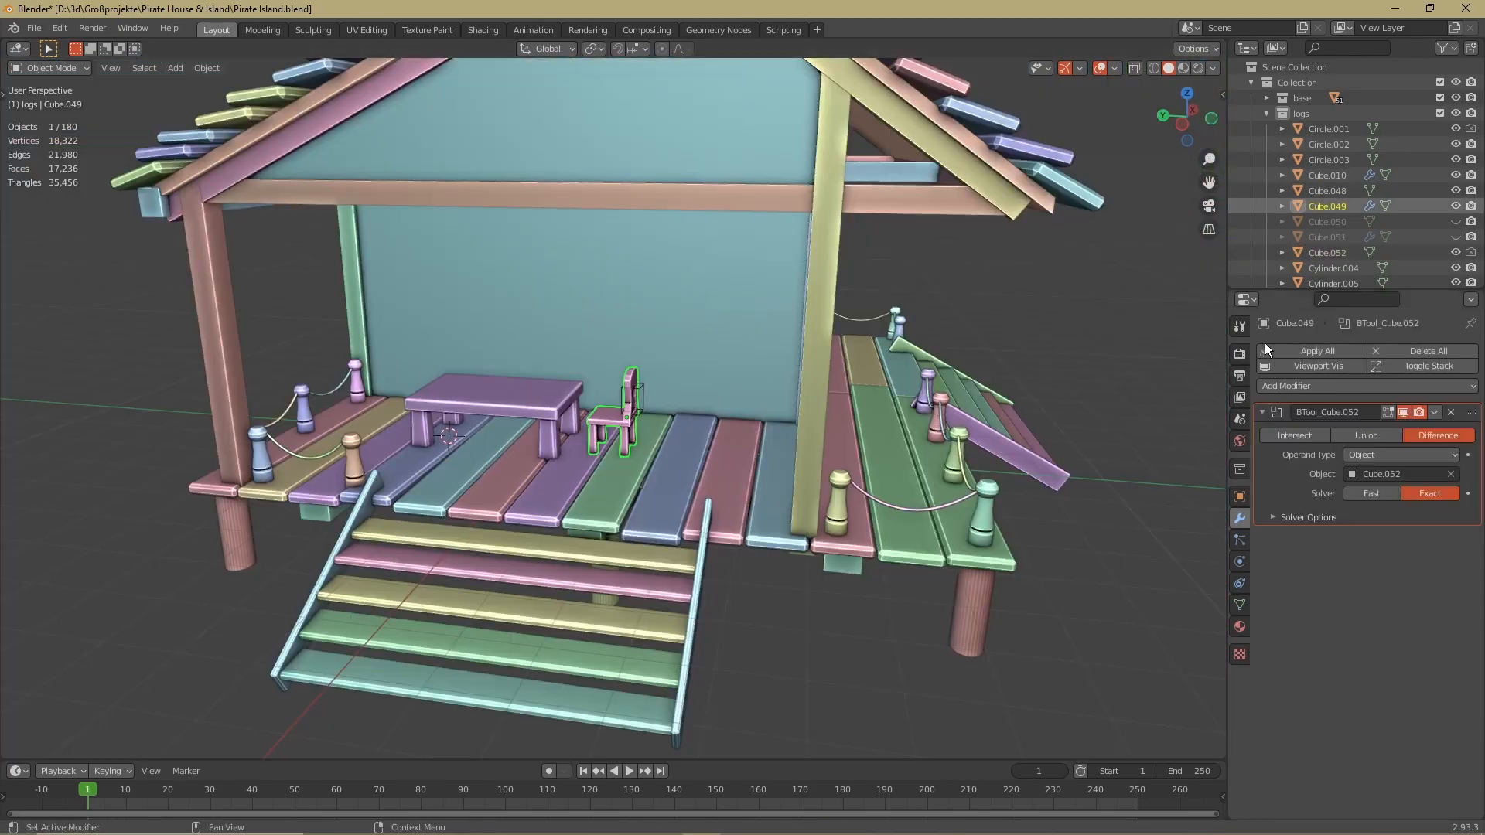
Delete the cutter shape at the chair's backrest and rotate the chair about Z beside the porch table
key(Delete)
scroll(619, 364, up, 4)
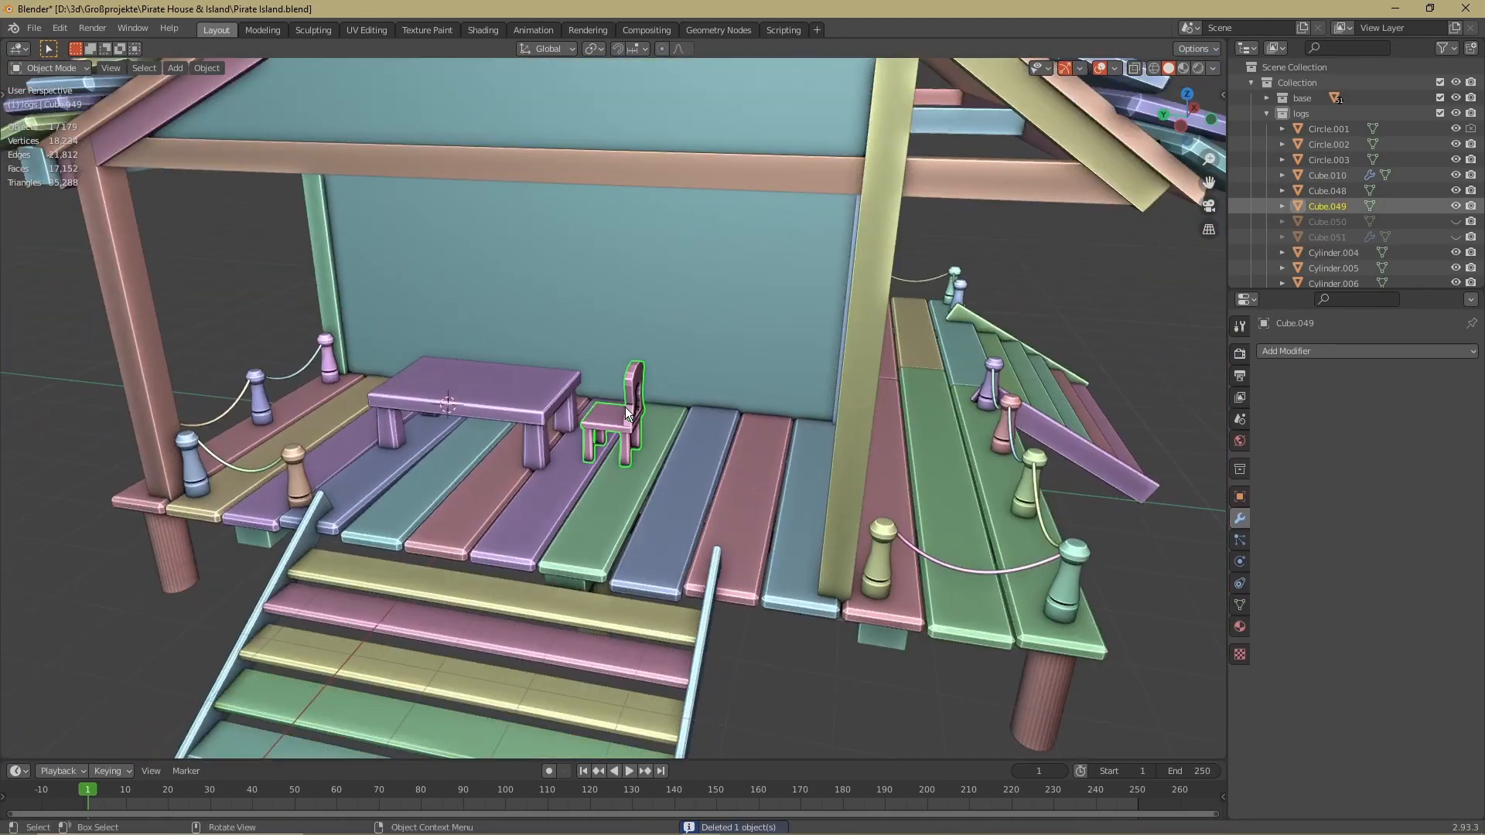
middle_drag(327, 410, 434, 468)
key(r)
key(z)
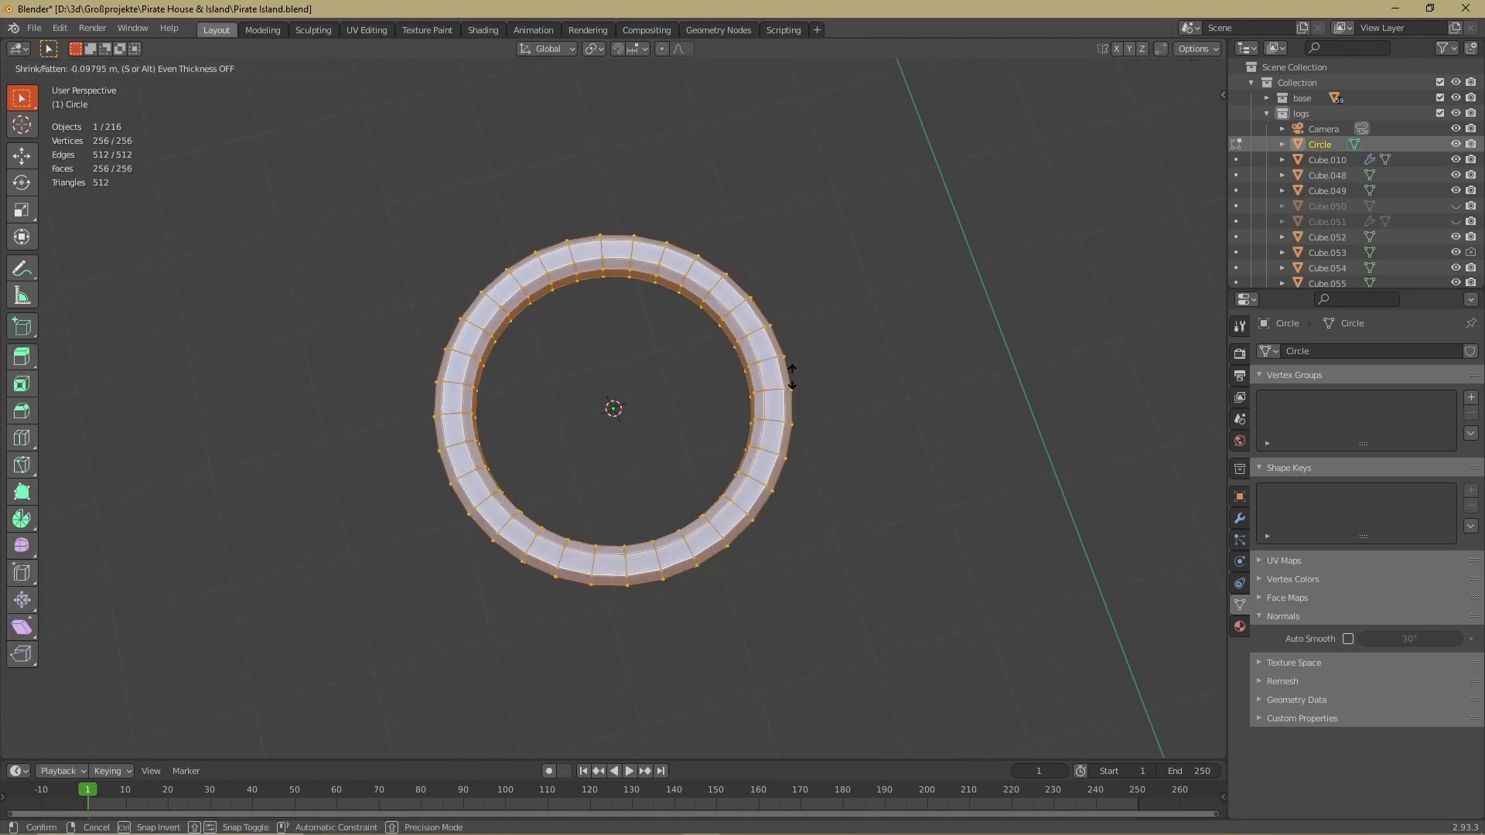
Apply Shrink/Fatten of about -0.098 m to the ship wheel's ring and shade it smooth
click(791, 377)
right_click(791, 377)
click(782, 371)
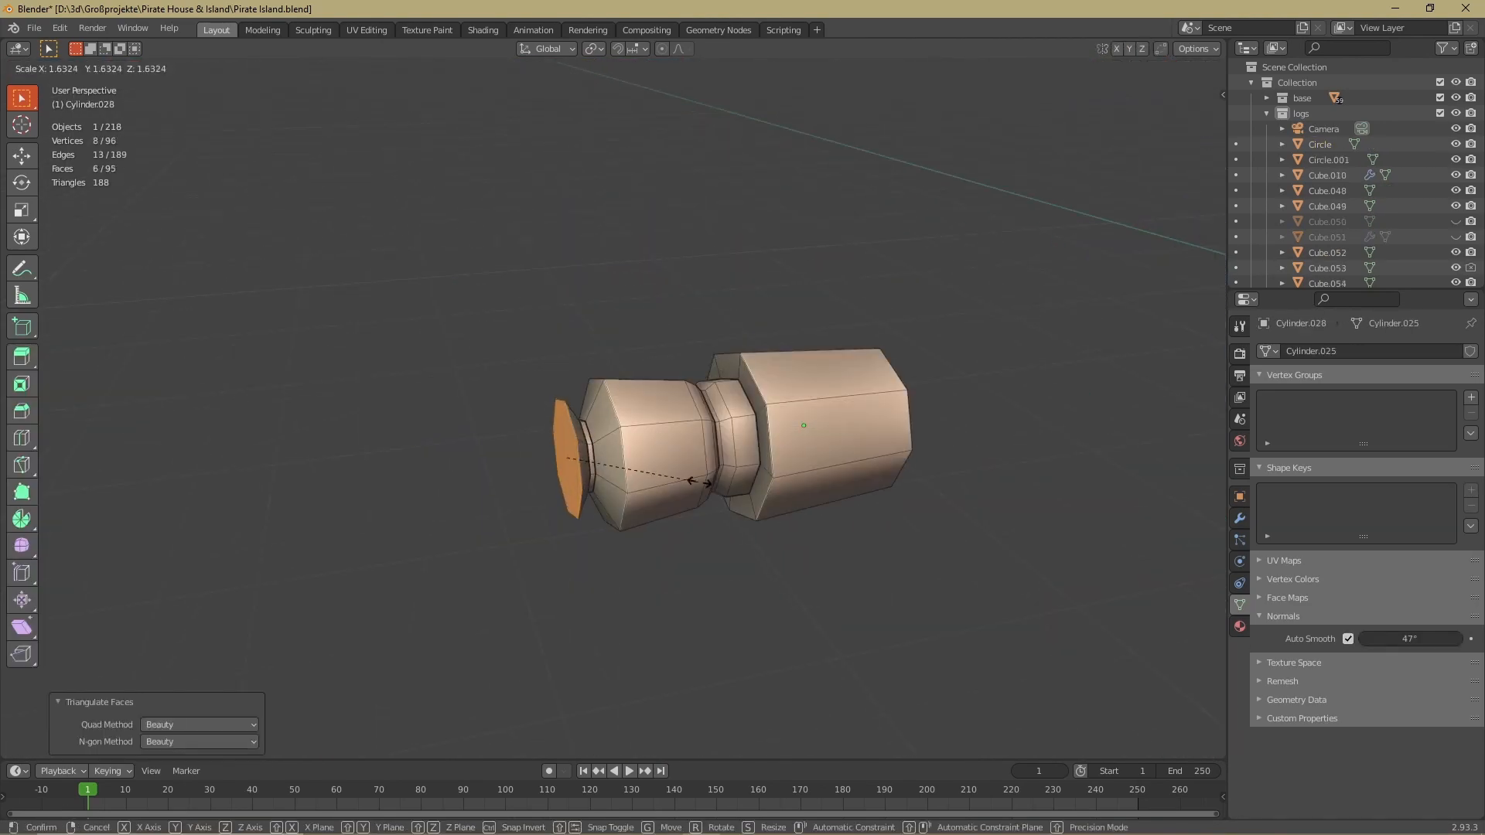
Scale the spoke handle's end face by about 1.63 and rotate the duplicated spoke pair around the wheel's hub
click(700, 481)
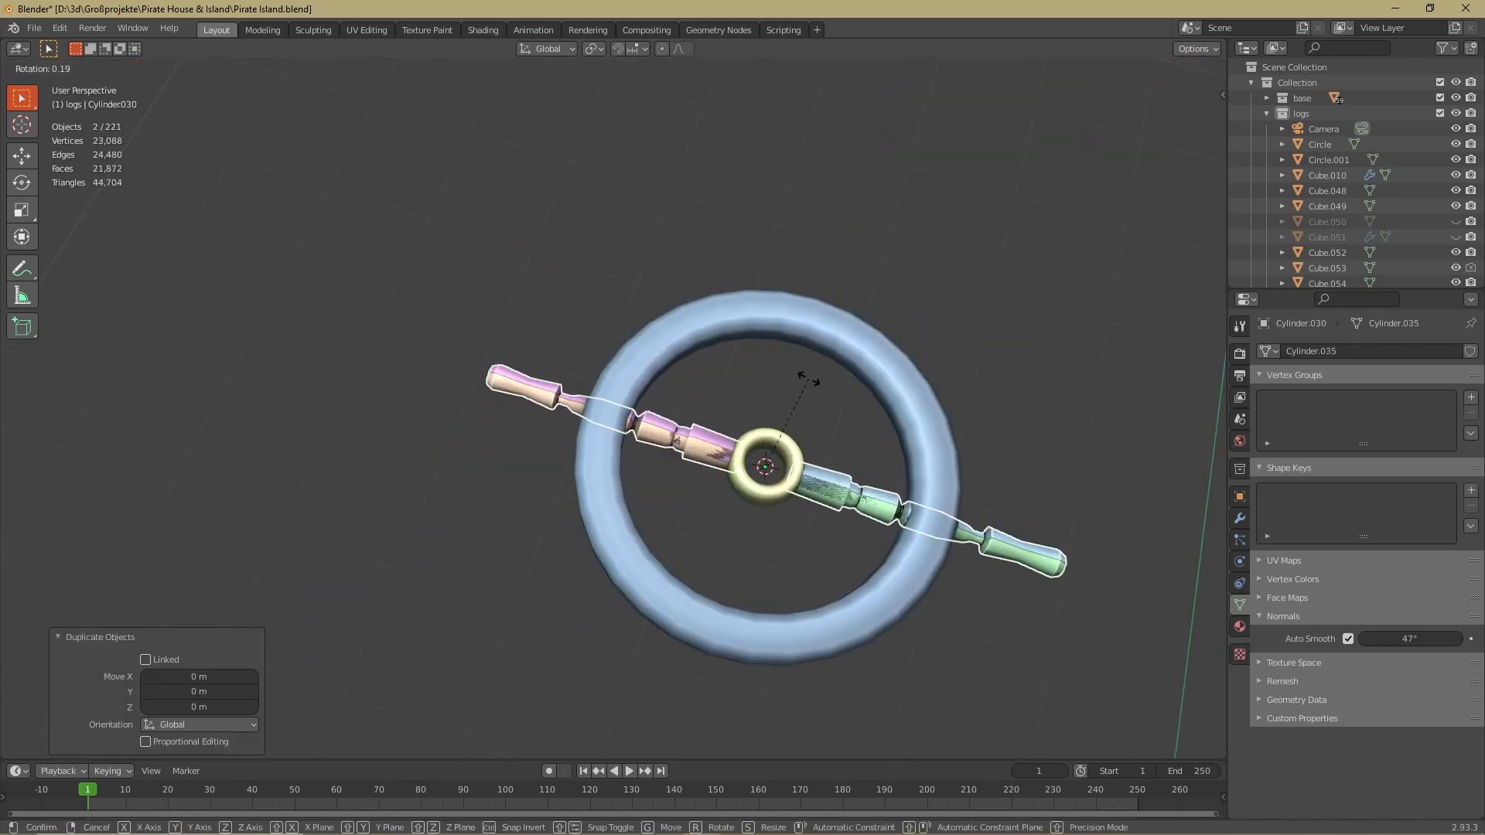
click(1186, 109)
key(r)
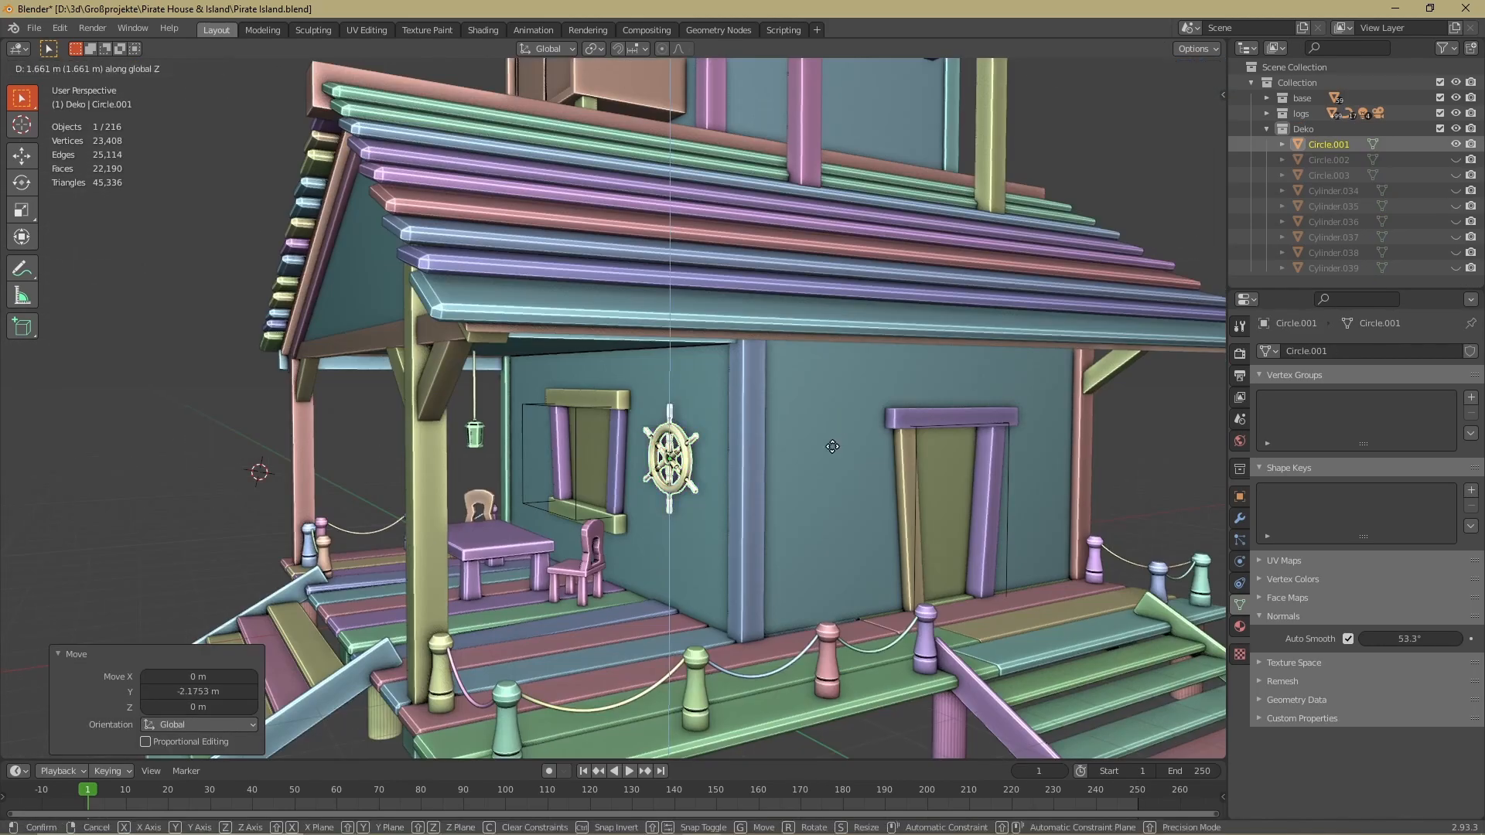
Move the finished ship's wheel along X against the porch wall beside the window
key(g)
key(x)
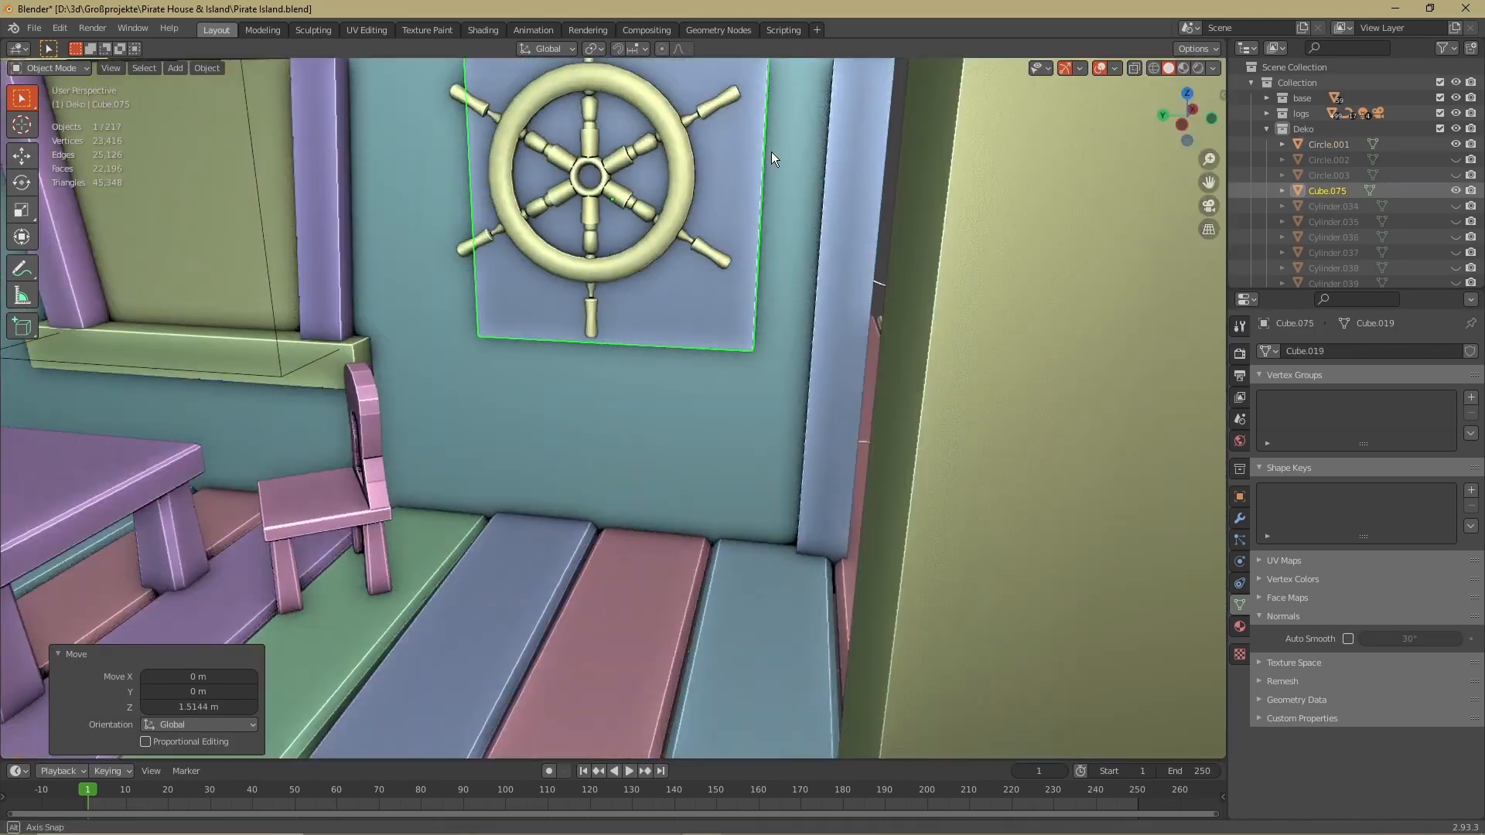
Select and move geometry on the mirrored anchor's lower arm in side view to shape its fluke
key(ctrl+KP_3)
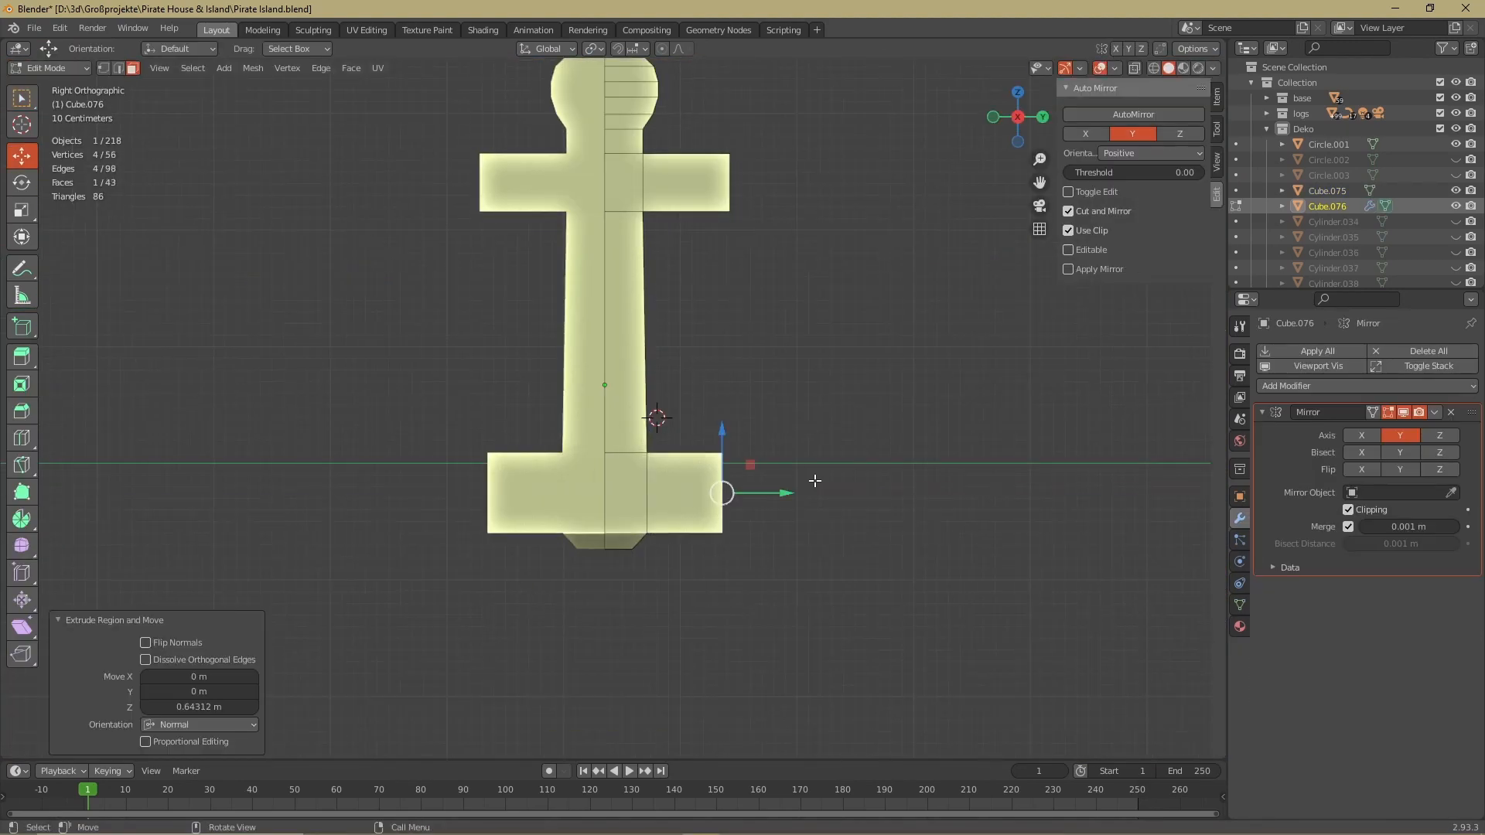
middle_drag(738, 476, 667, 497)
click(707, 507)
key(KP_3)
key(g)
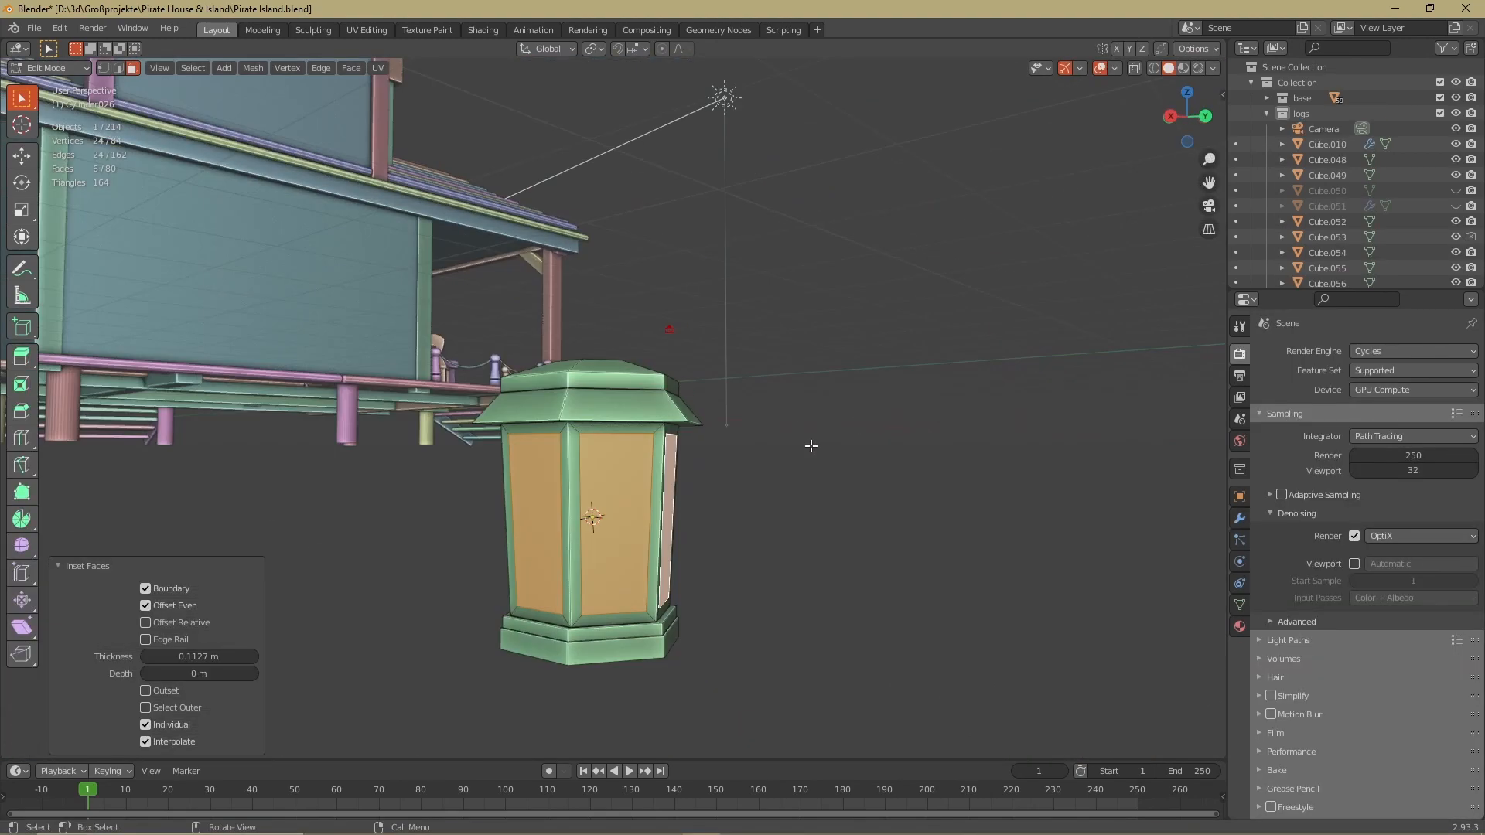
Shape the six inset side panels of the lantern into window panes
right_click(730, 498)
click(731, 498)
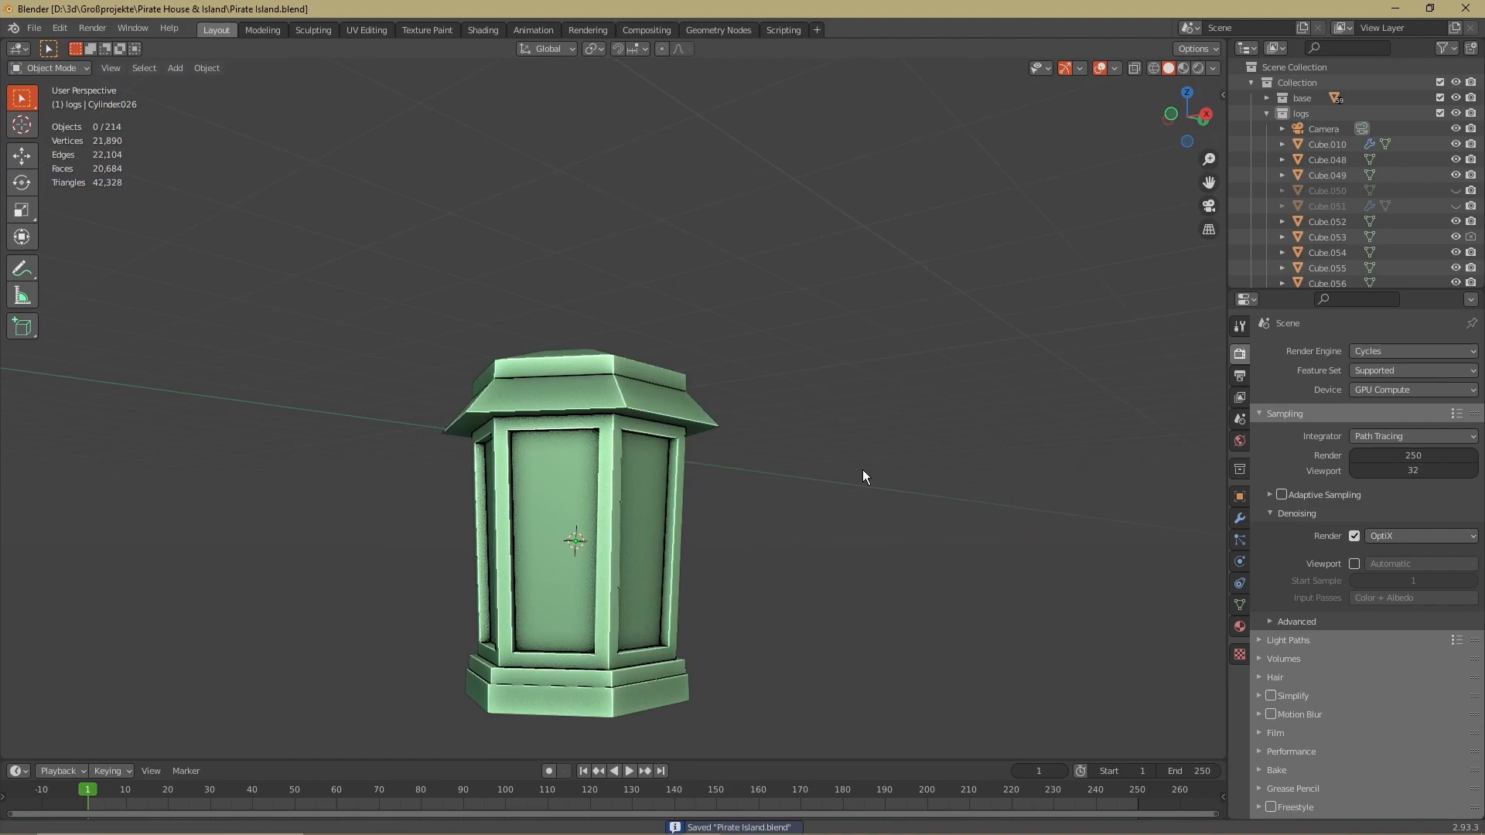
scroll(864, 476, down, 6)
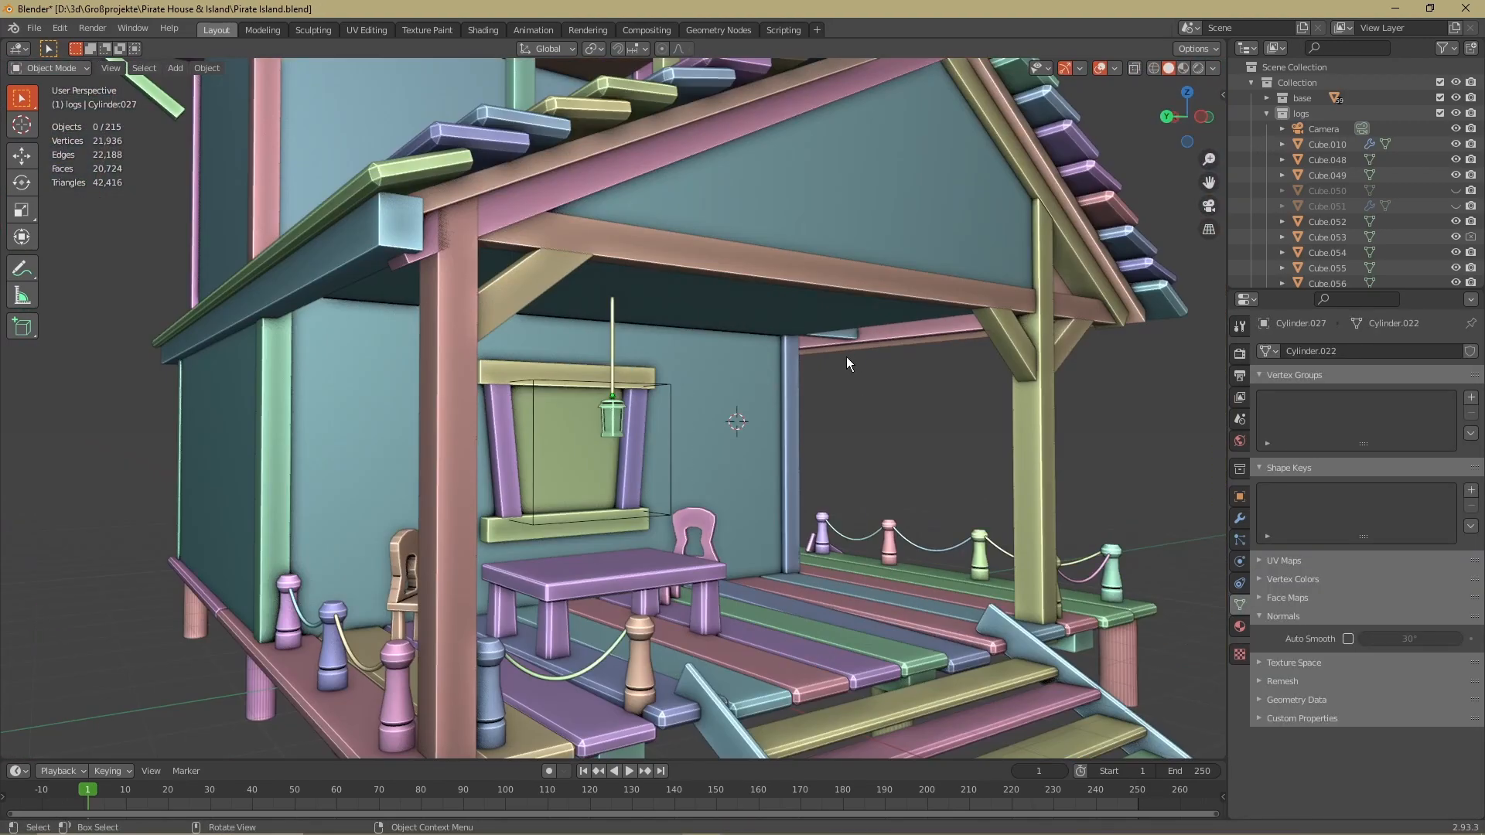
Paste the telescope into the scene, raise it about 6.05 m along Z, and move it along Y towards the upper balcony
key(ctrl+v)
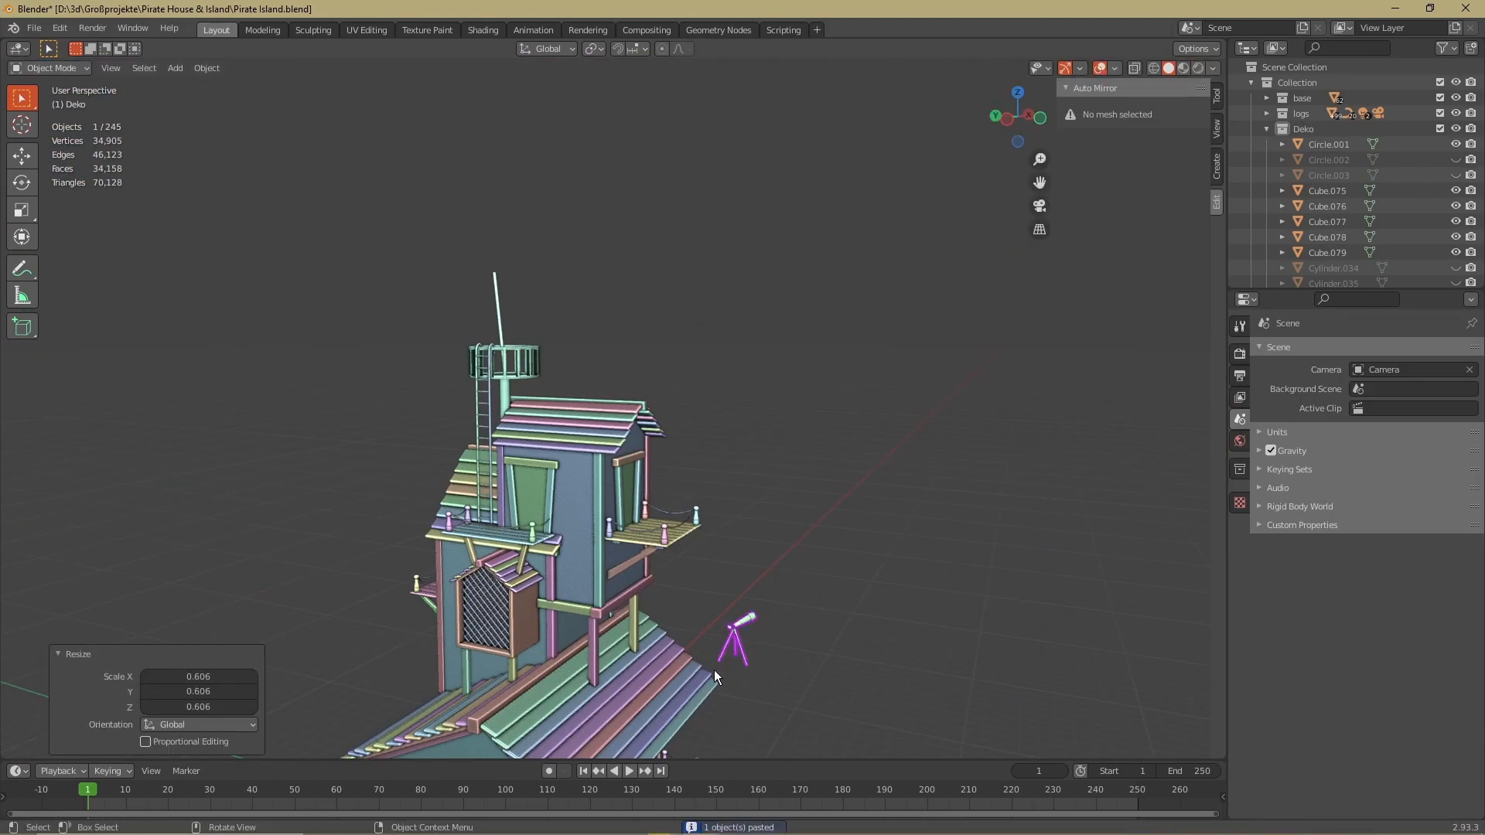
key(g)
key(z)
click(713, 546)
Move the telescope about 3.18 m along X and lower it along Z onto the upper balcony's deck
key(g)
key(y)
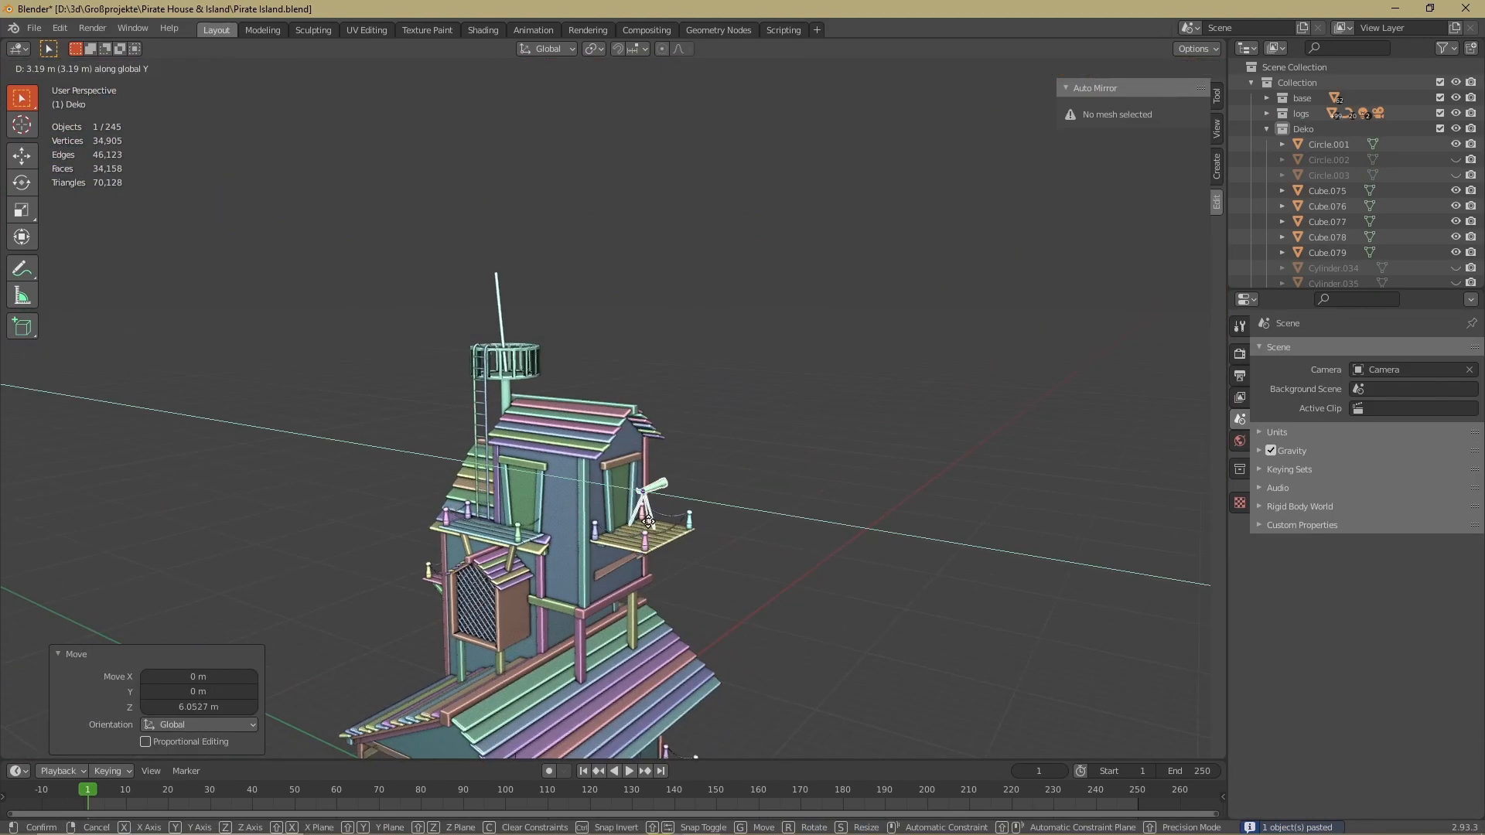
click(642, 499)
scroll(652, 462, up, 4)
key(g)
key(x)
click(529, 451)
middle_drag(704, 407, 700, 445)
key(g)
key(z)
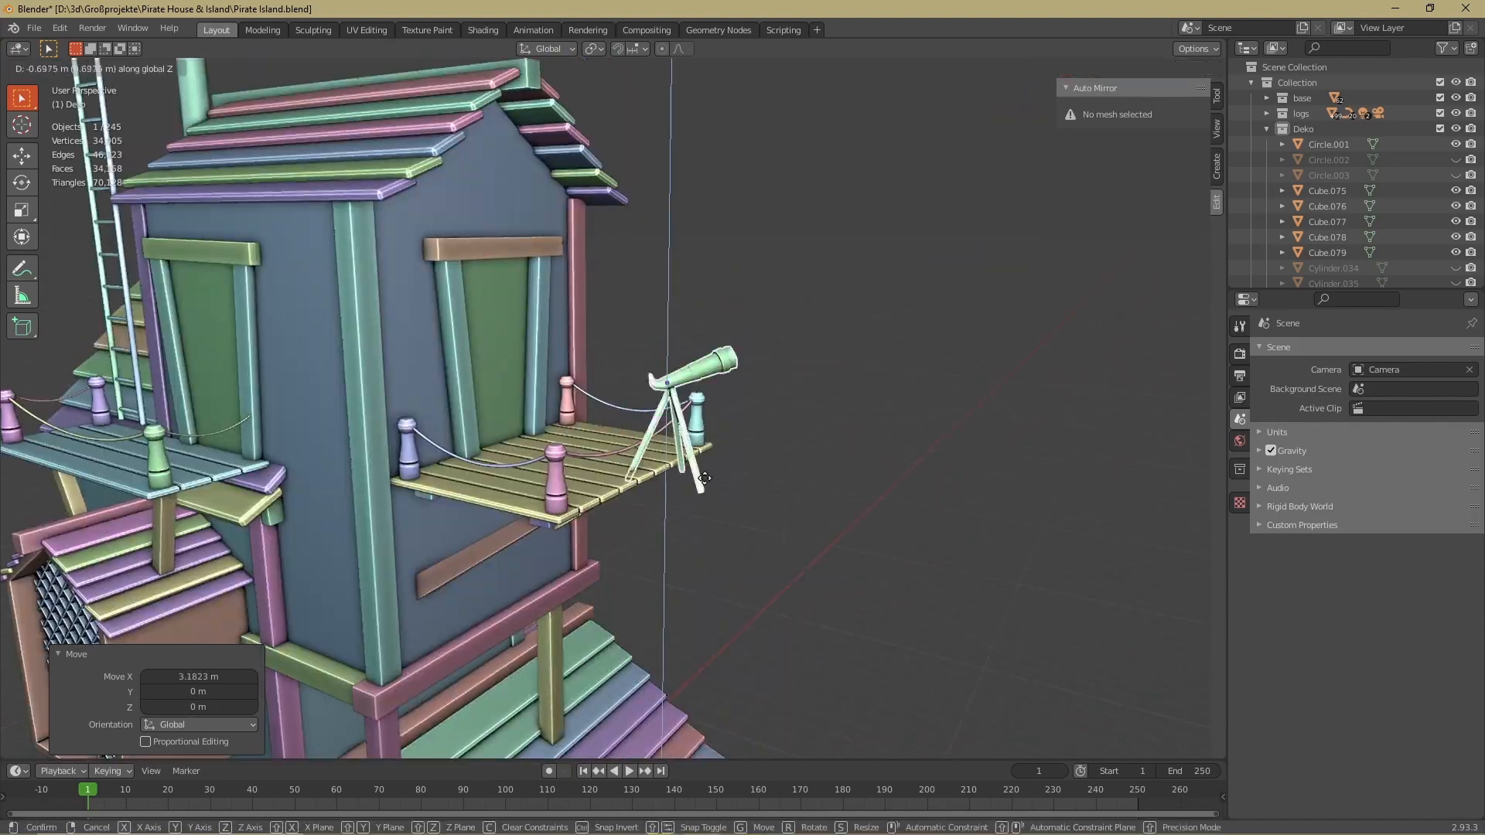
scroll(627, 374, down, 2)
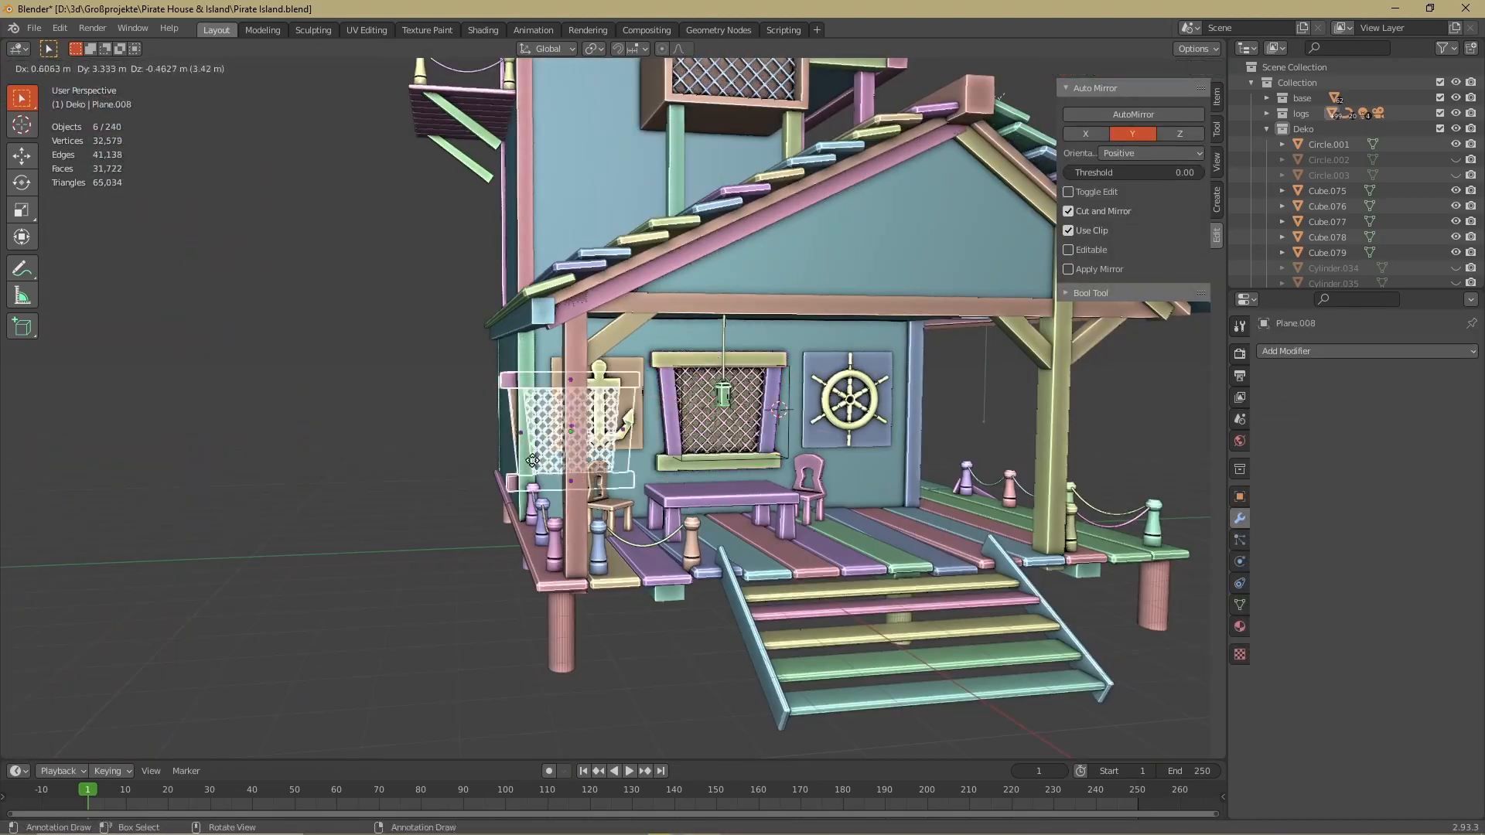
Rotate the copied lattice window -90° about Z and move it along Y and X onto the house's side wall
key(g)
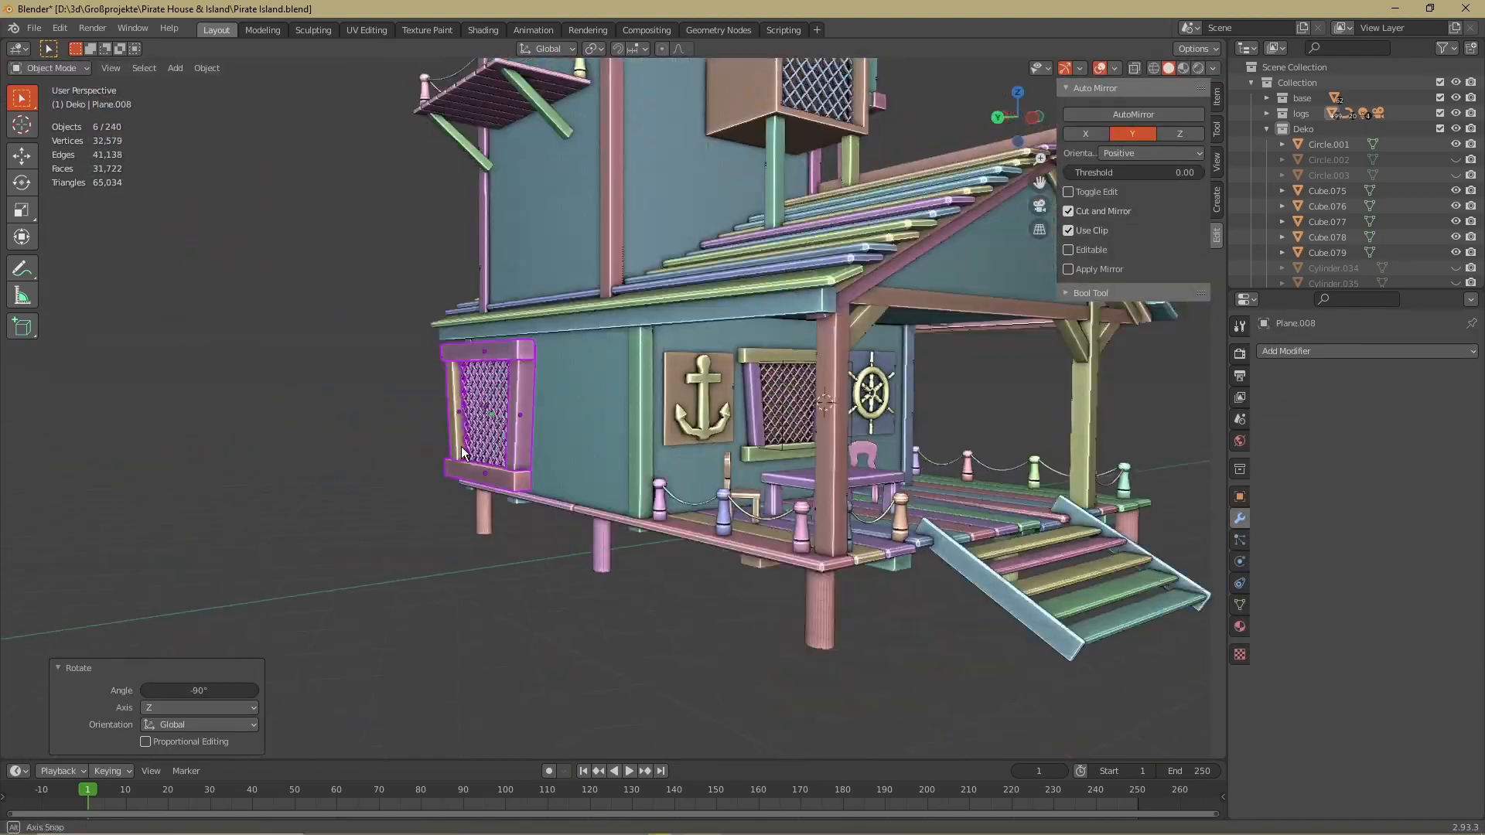
middle_drag(462, 454, 499, 495)
key(g)
key(y)
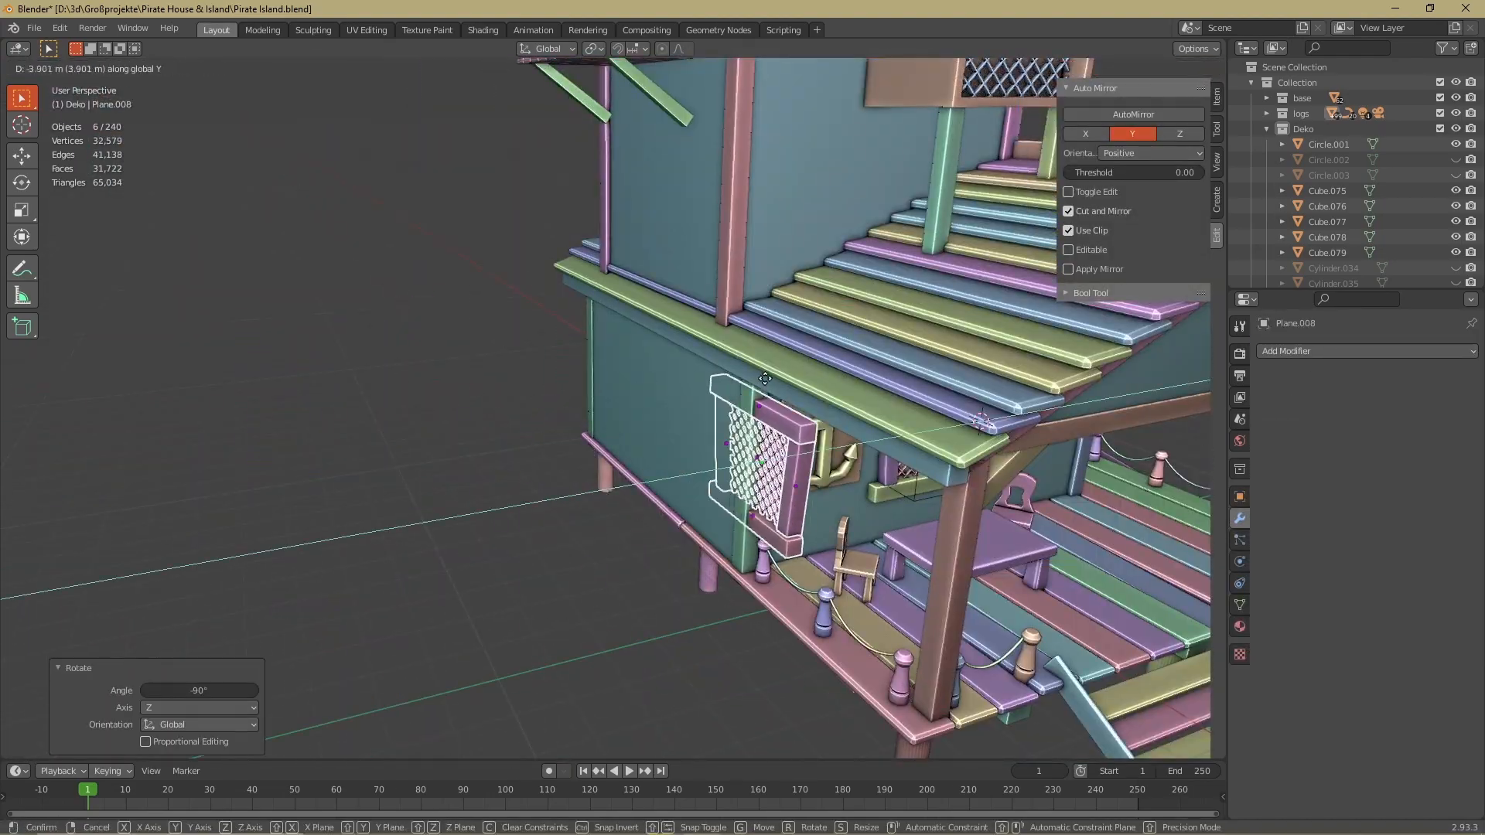
click(762, 410)
key(g)
key(x)
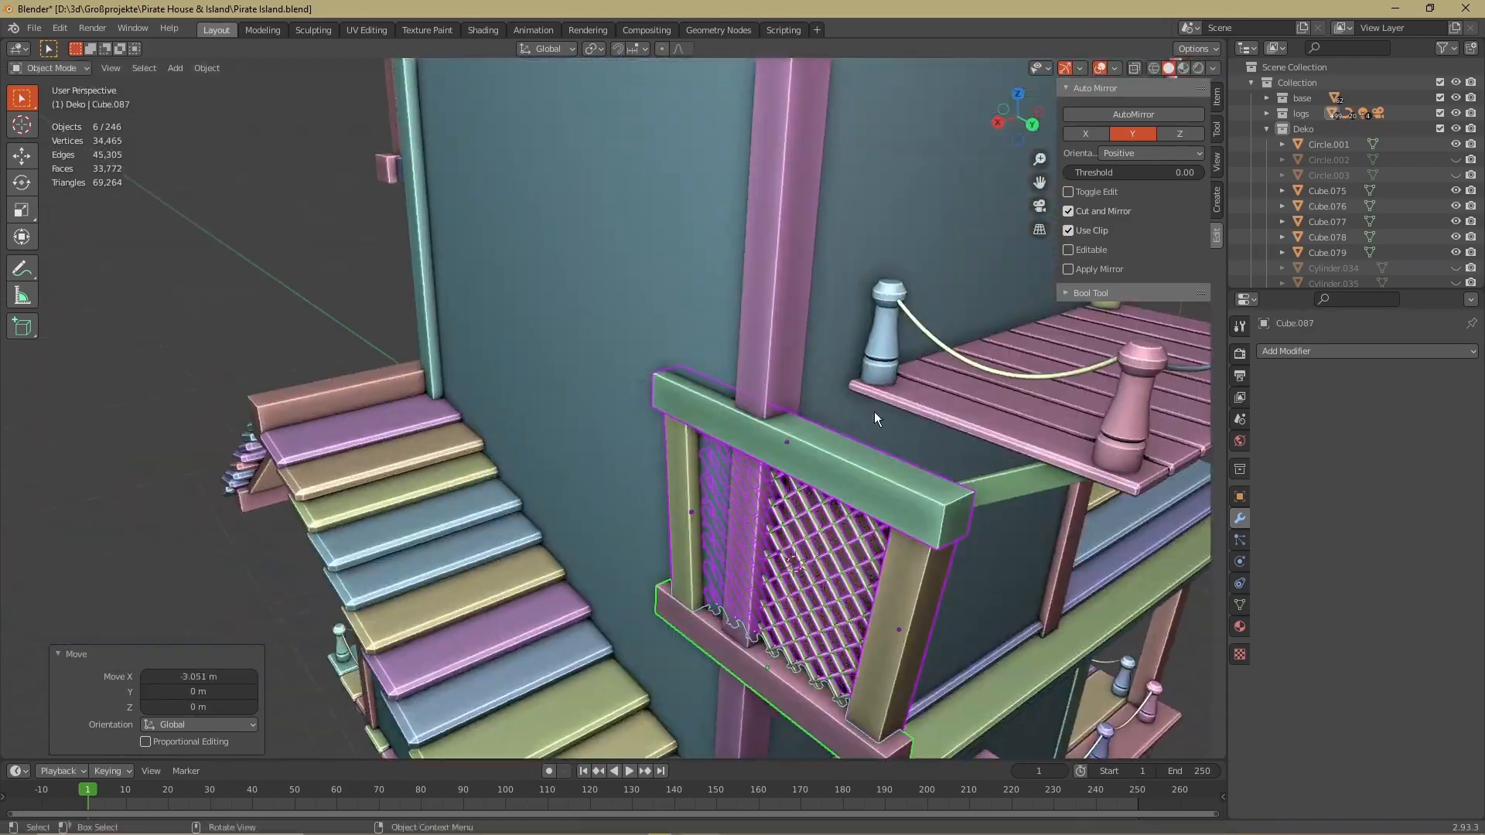
Move the next lattice window copy up along Z and fit it against the tower wall
key(g)
key(z)
click(750, 122)
scroll(851, 294, up, 5)
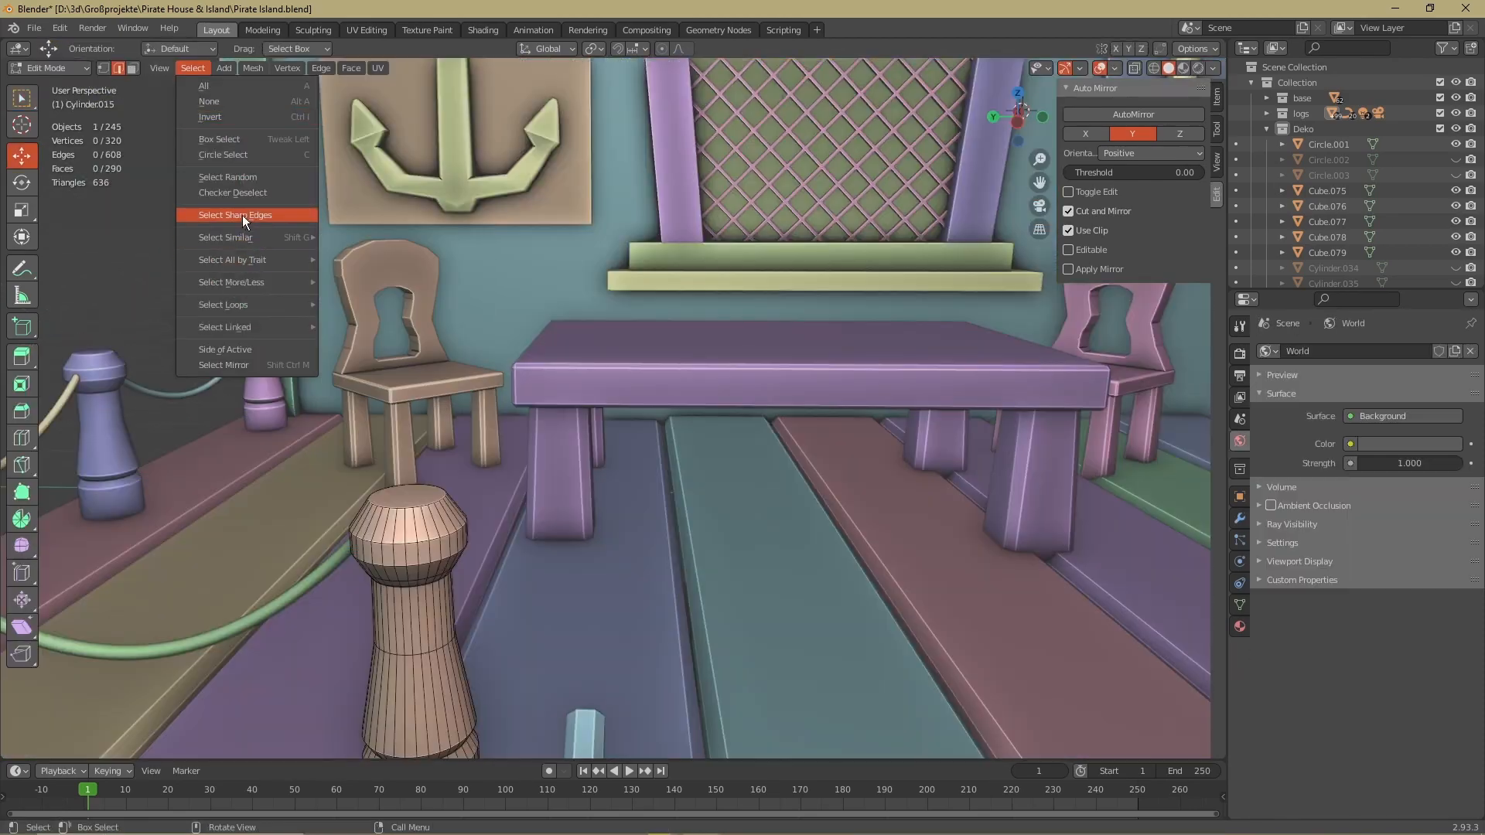
Unwrap the tower wall bodies along seams marked on their sharp edges and assign them the "unwrapped" material
click(244, 210)
click(526, 534)
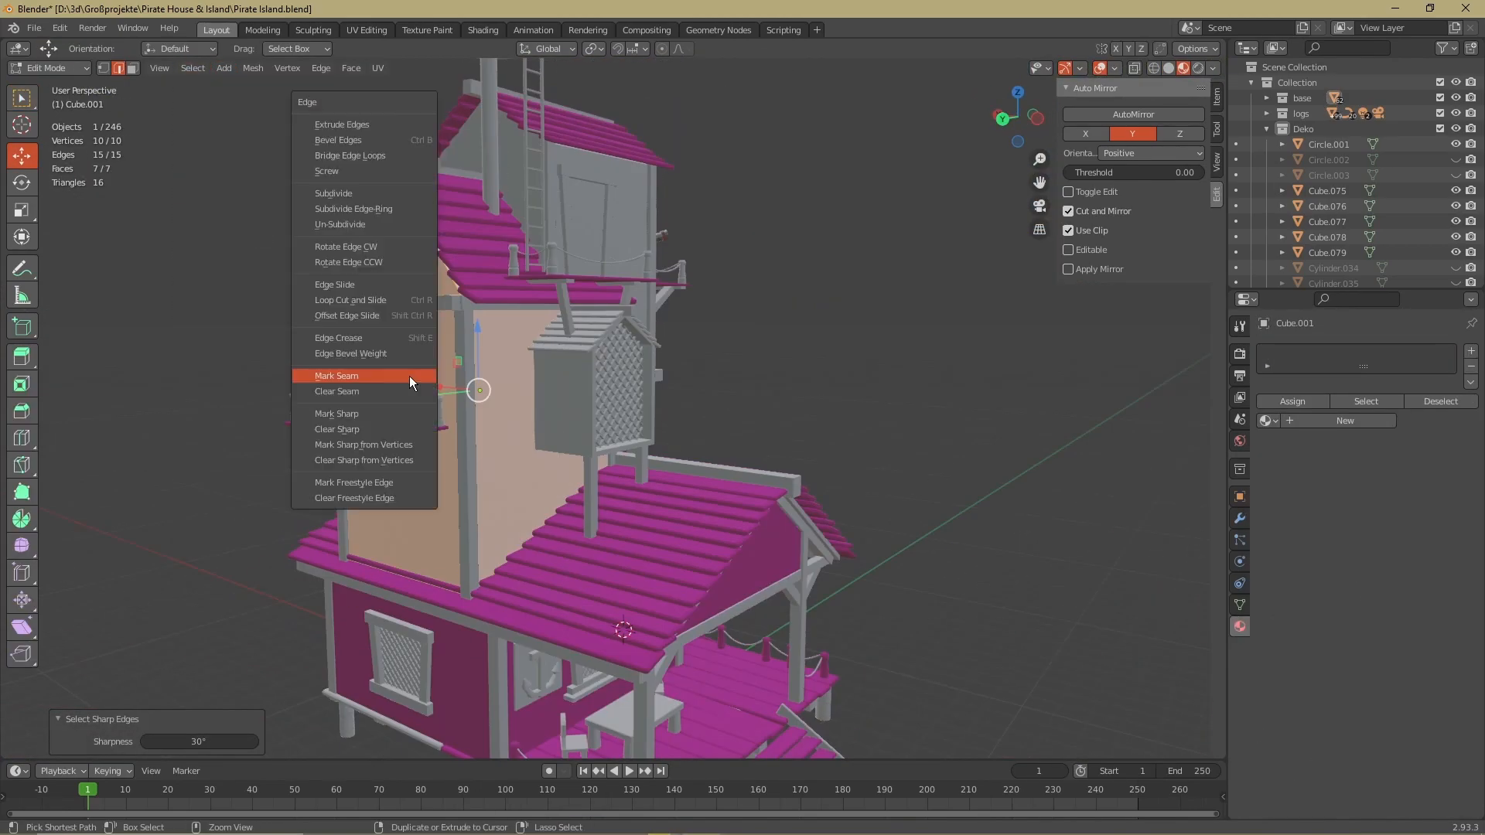
click(410, 376)
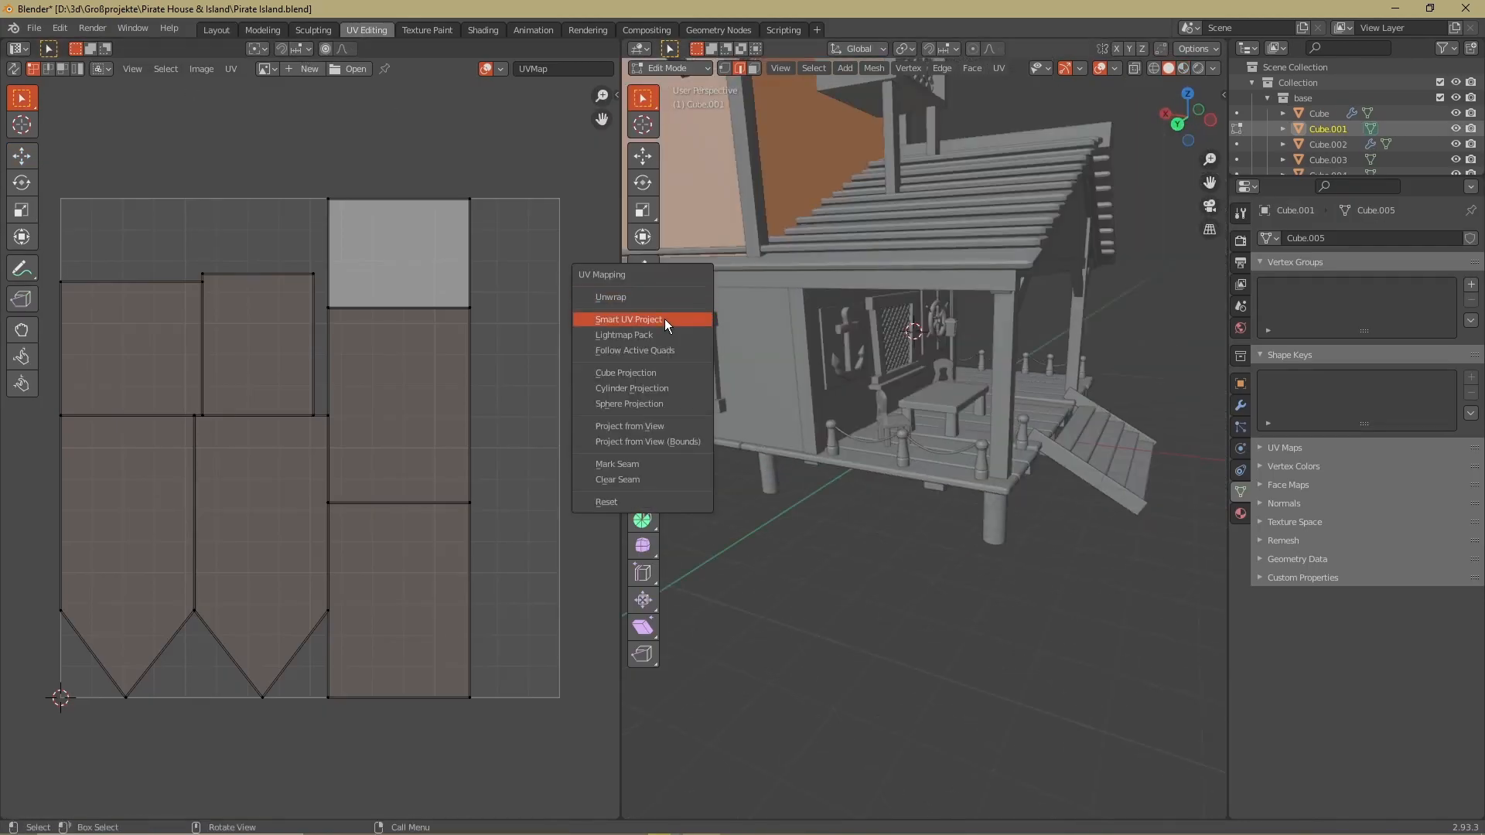
click(679, 335)
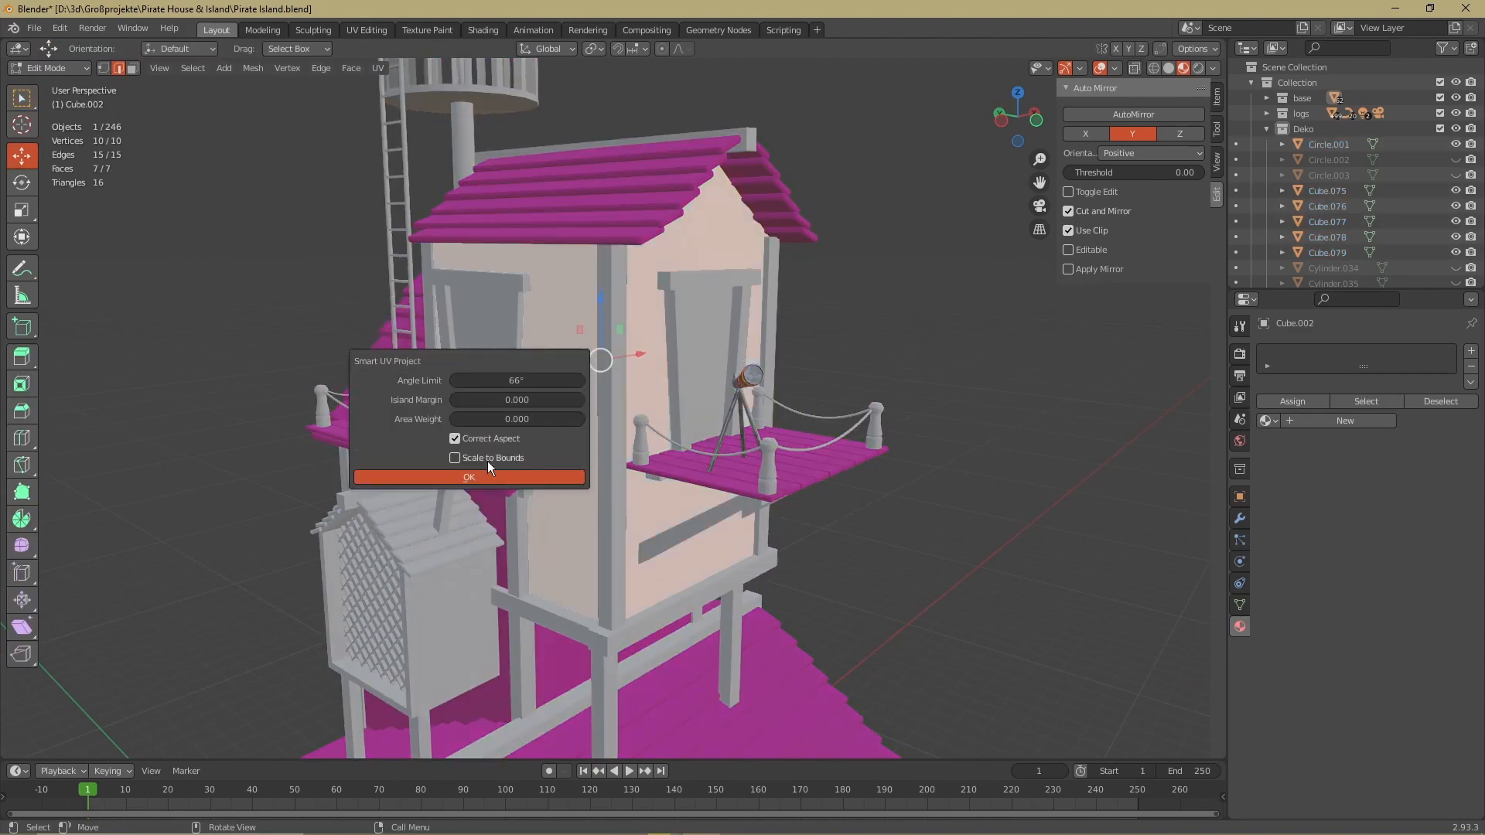
click(487, 468)
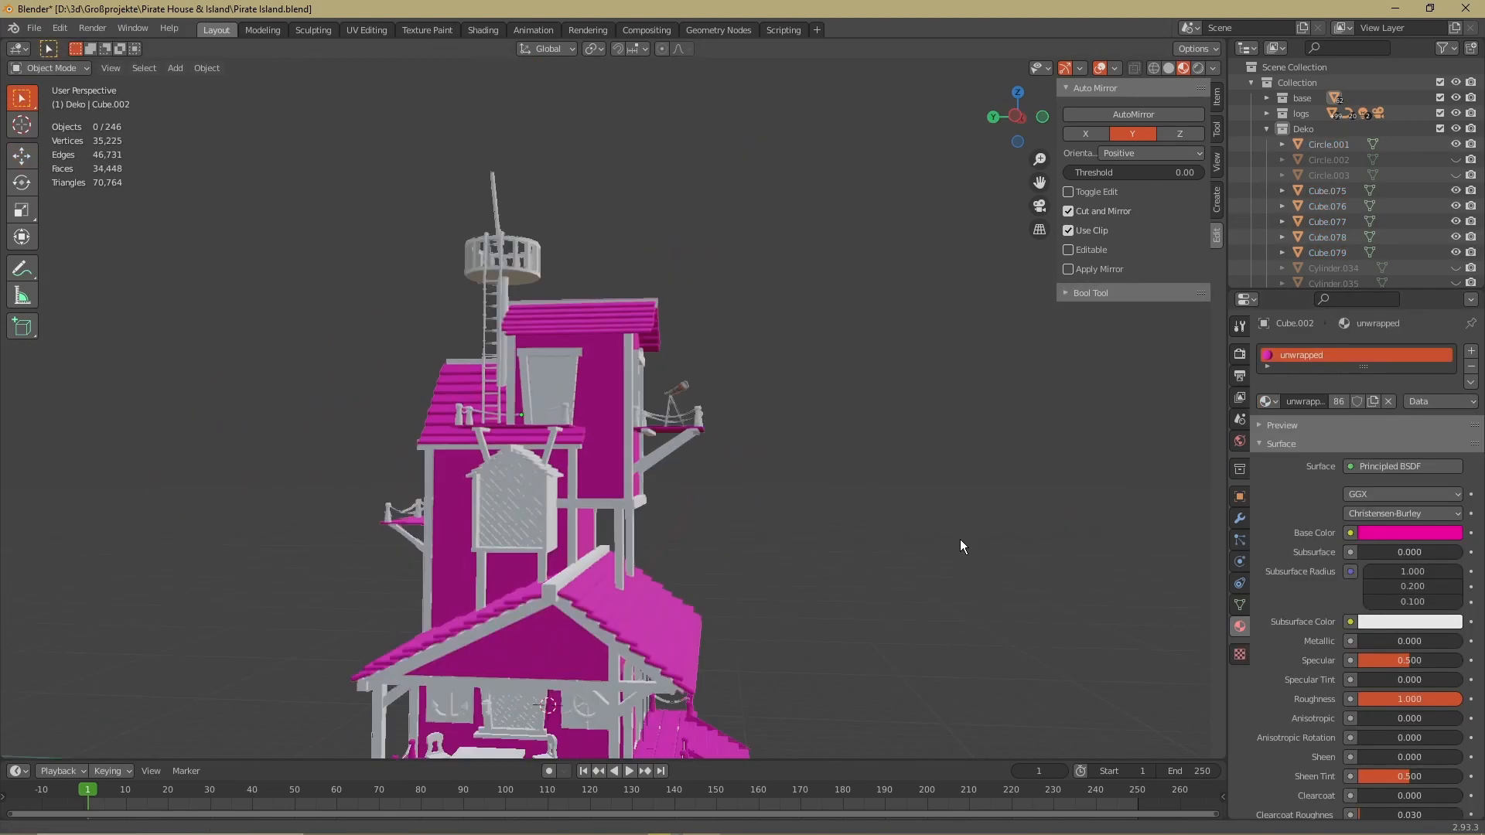
Select the whole mesh of the round support post beneath the deck and unwrap it along its marked seams
middle_drag(959, 540, 782, 379)
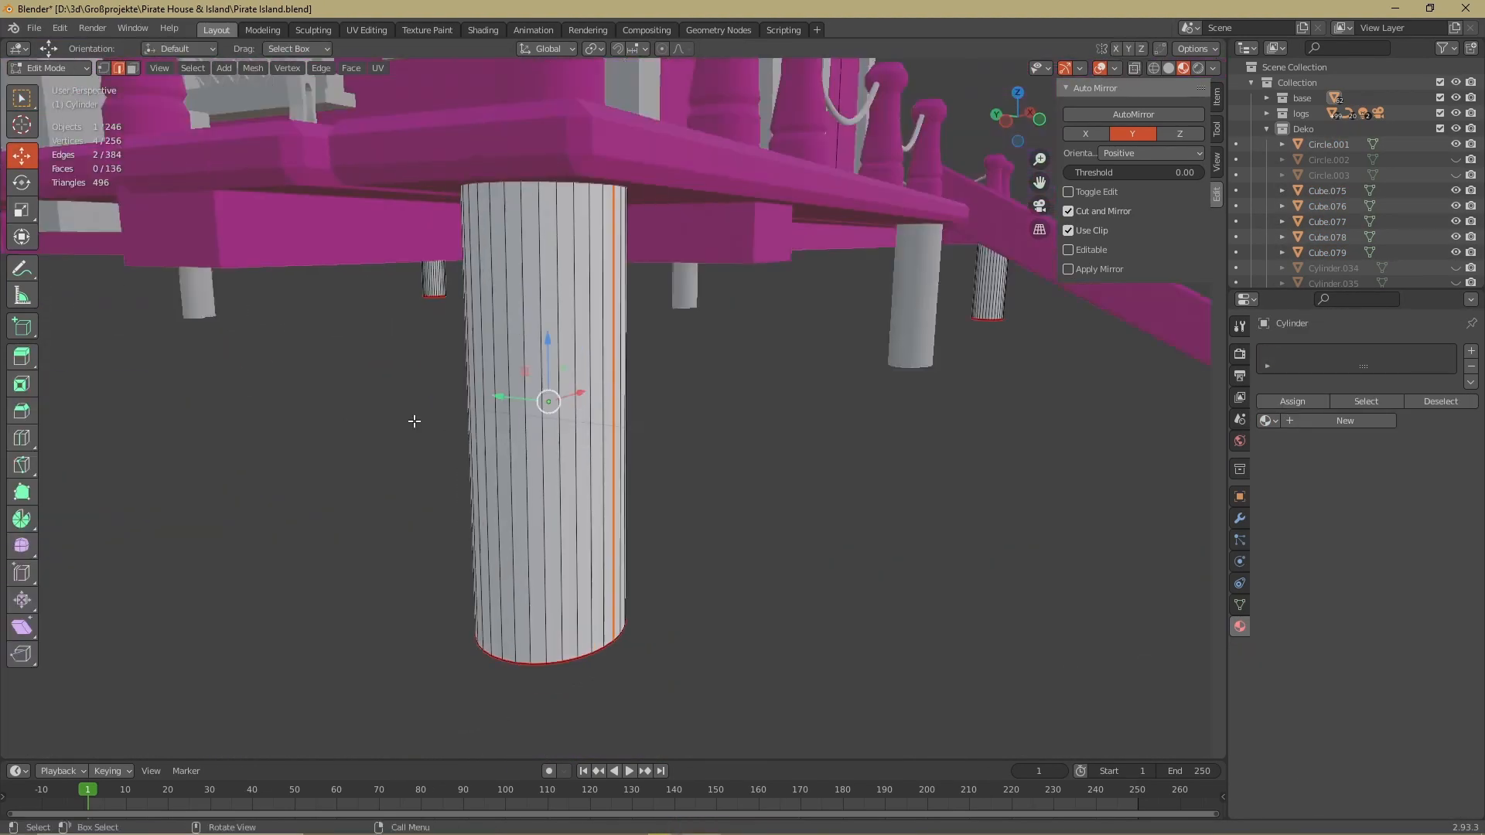
key(a)
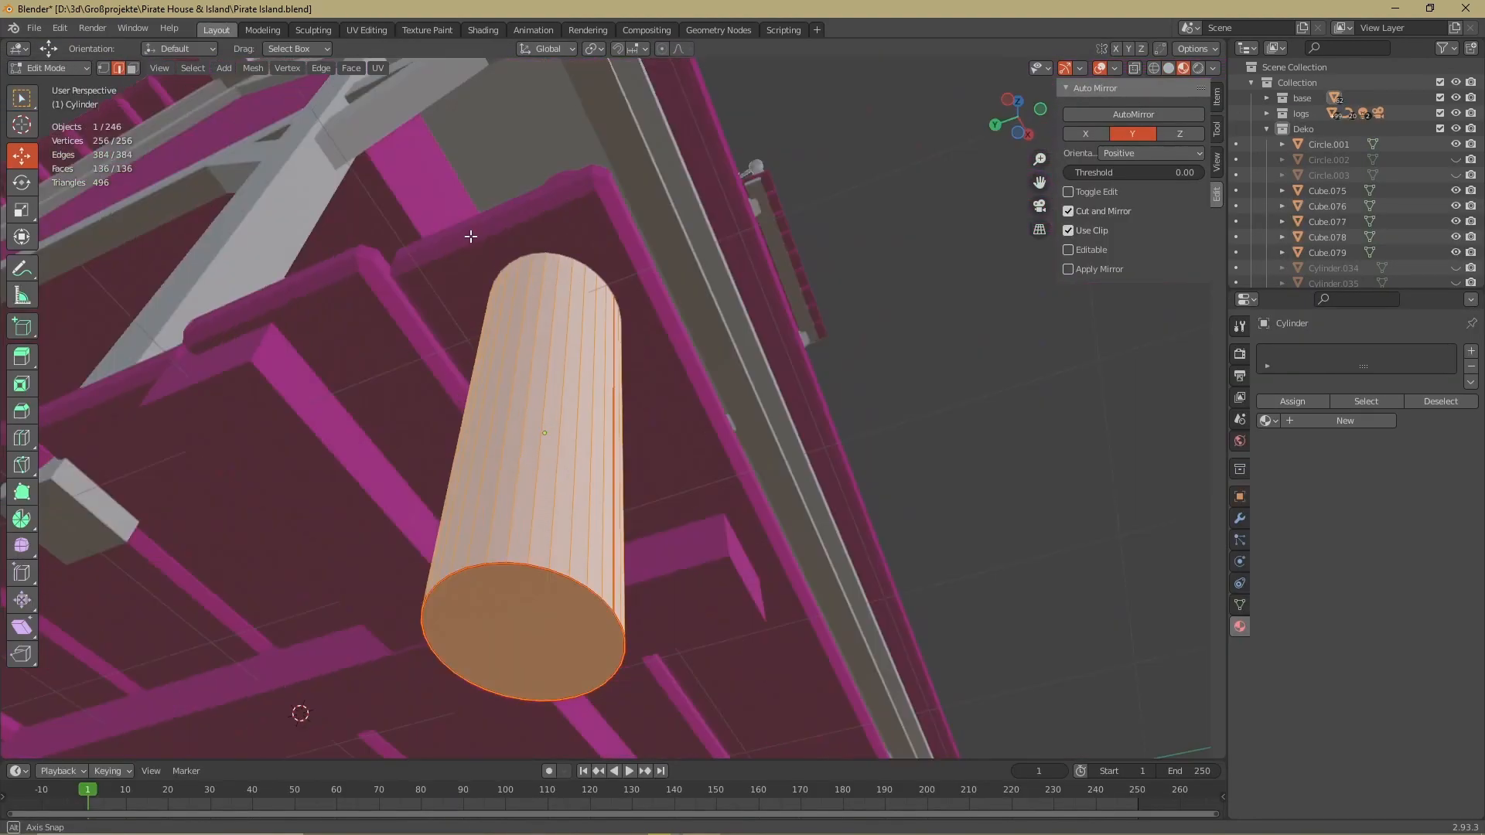
click(192, 68)
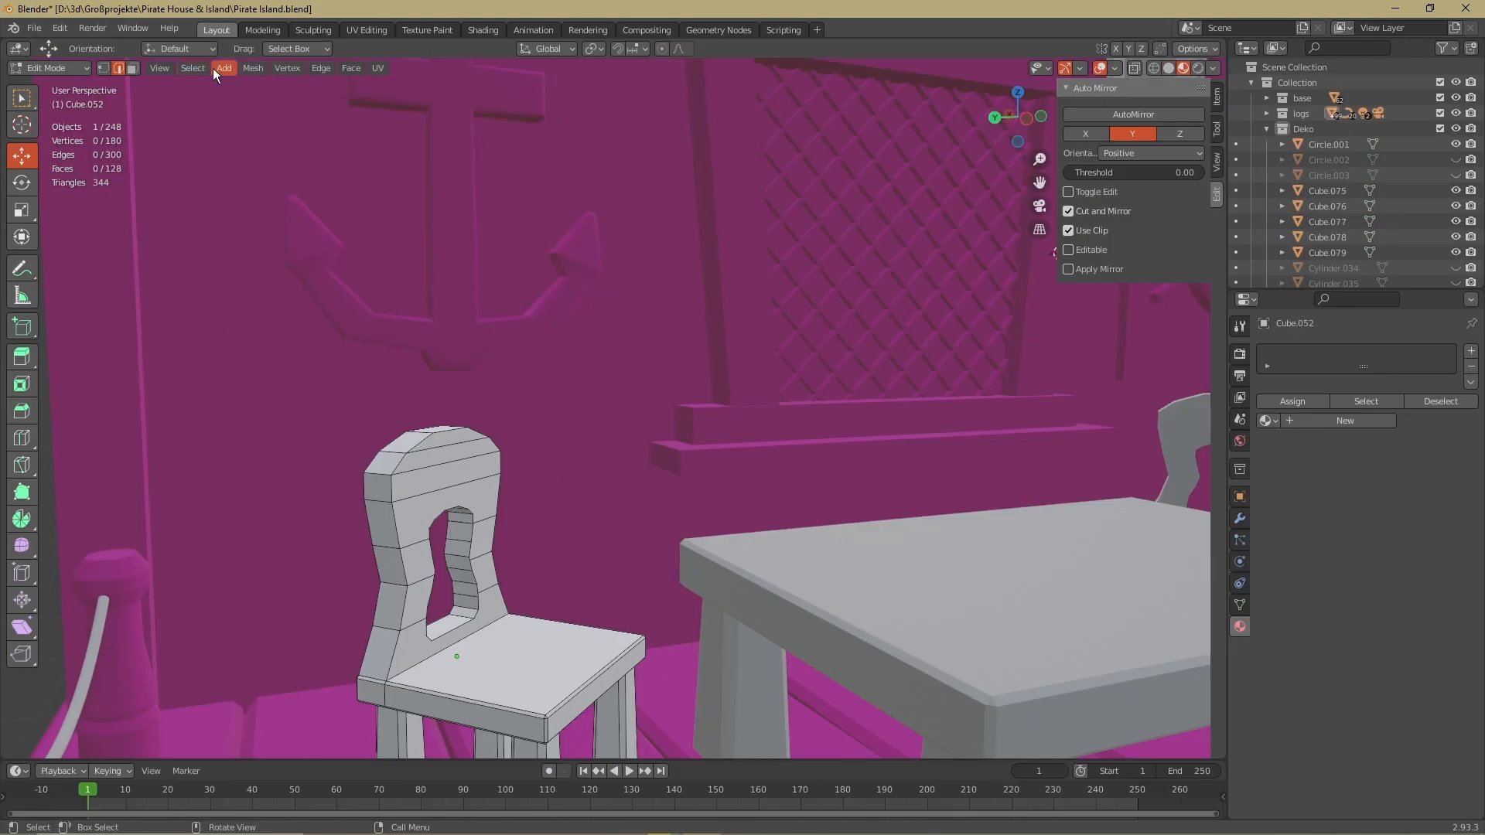
Unwrap the chair along its sharp edges and use a duplicate of it as the chair at the table's other end
click(192, 68)
click(243, 212)
click(459, 482)
key(a)
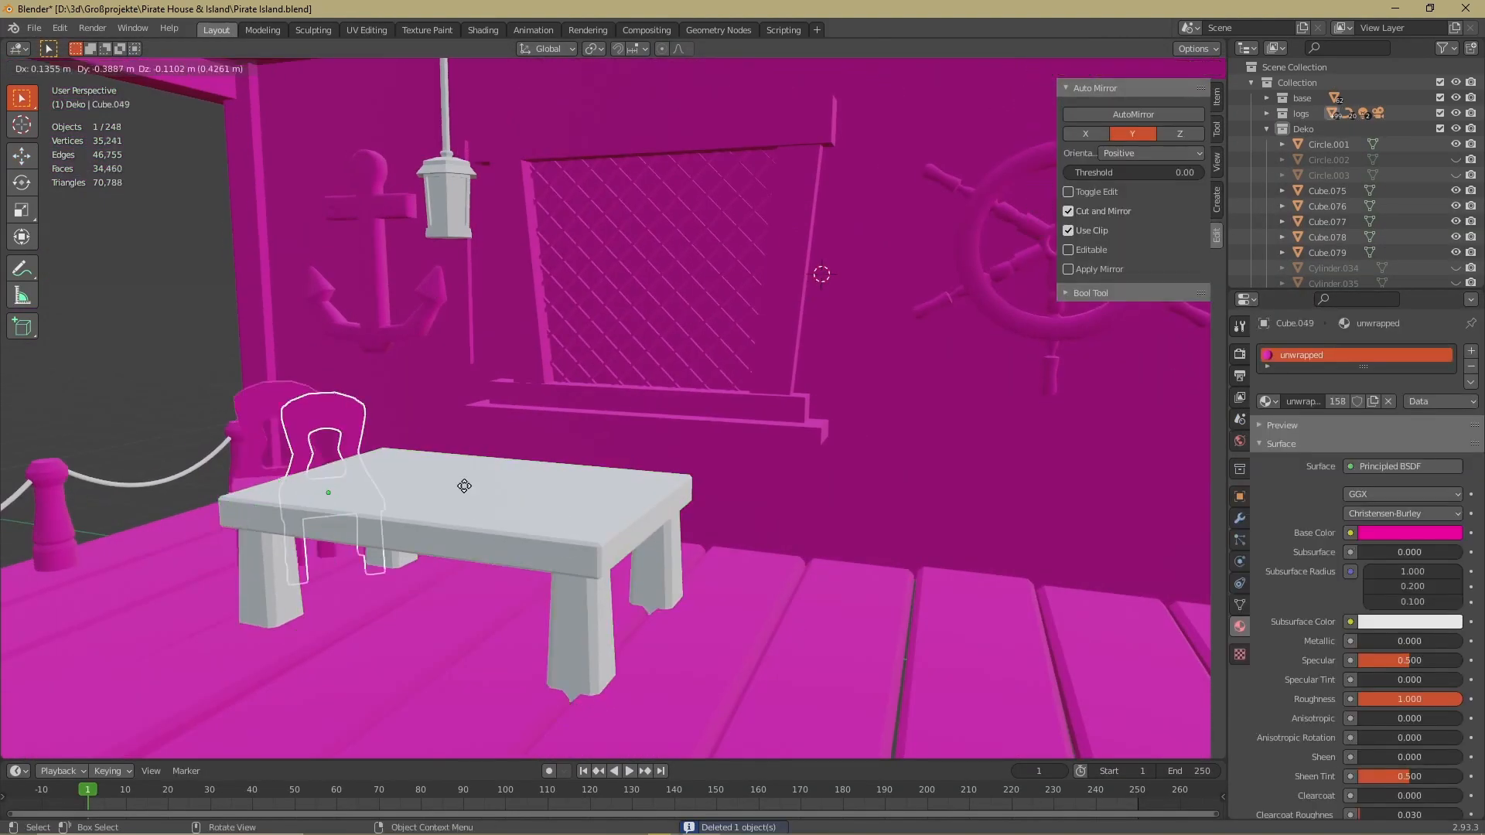
key(shift+d)
key(g)
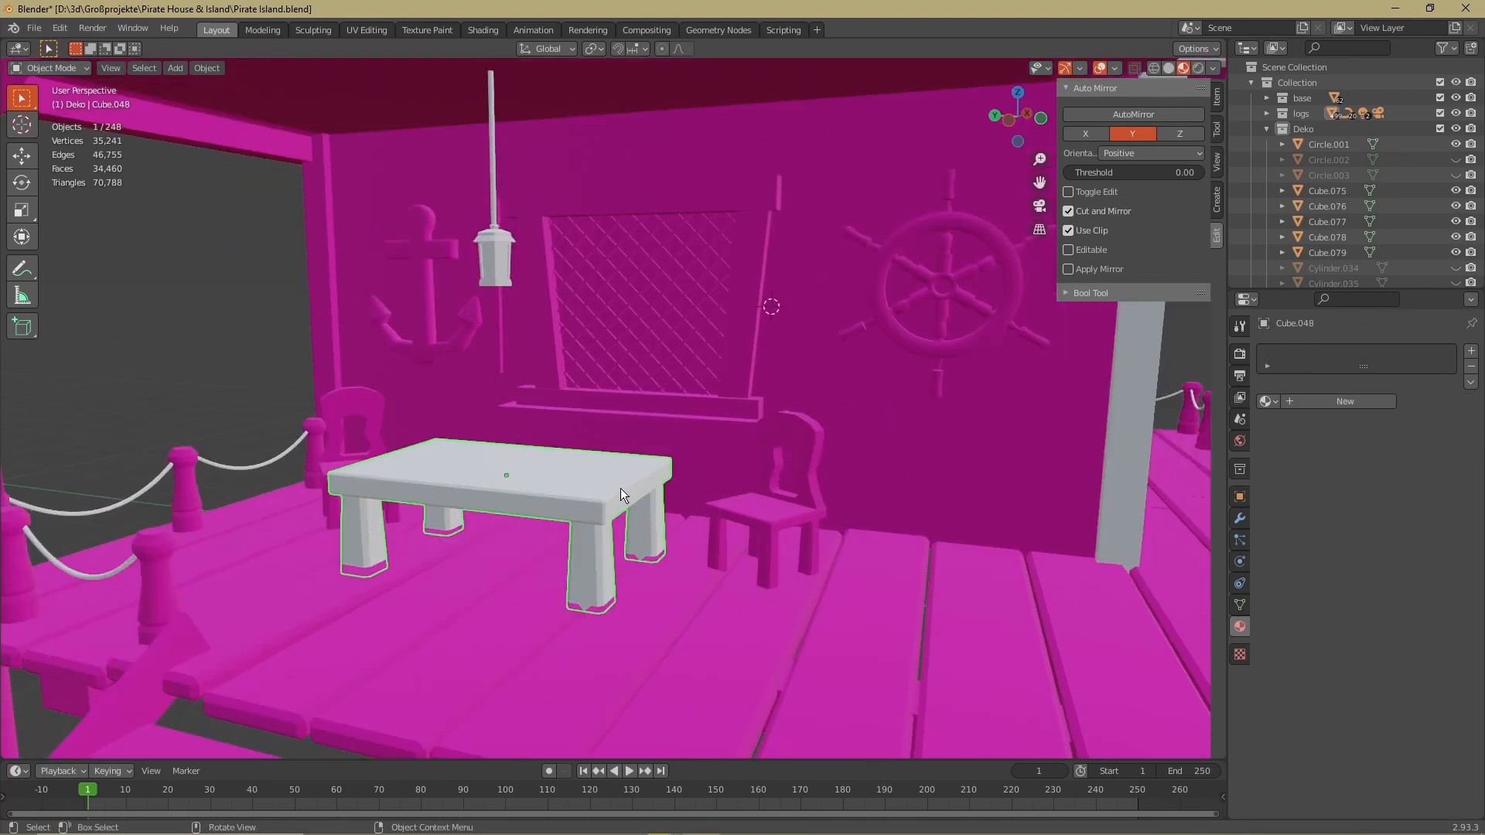
Select the entire mesh of the porch table and unwrap it with Smart UV Project
key(Tab)
key(a)
key(u)
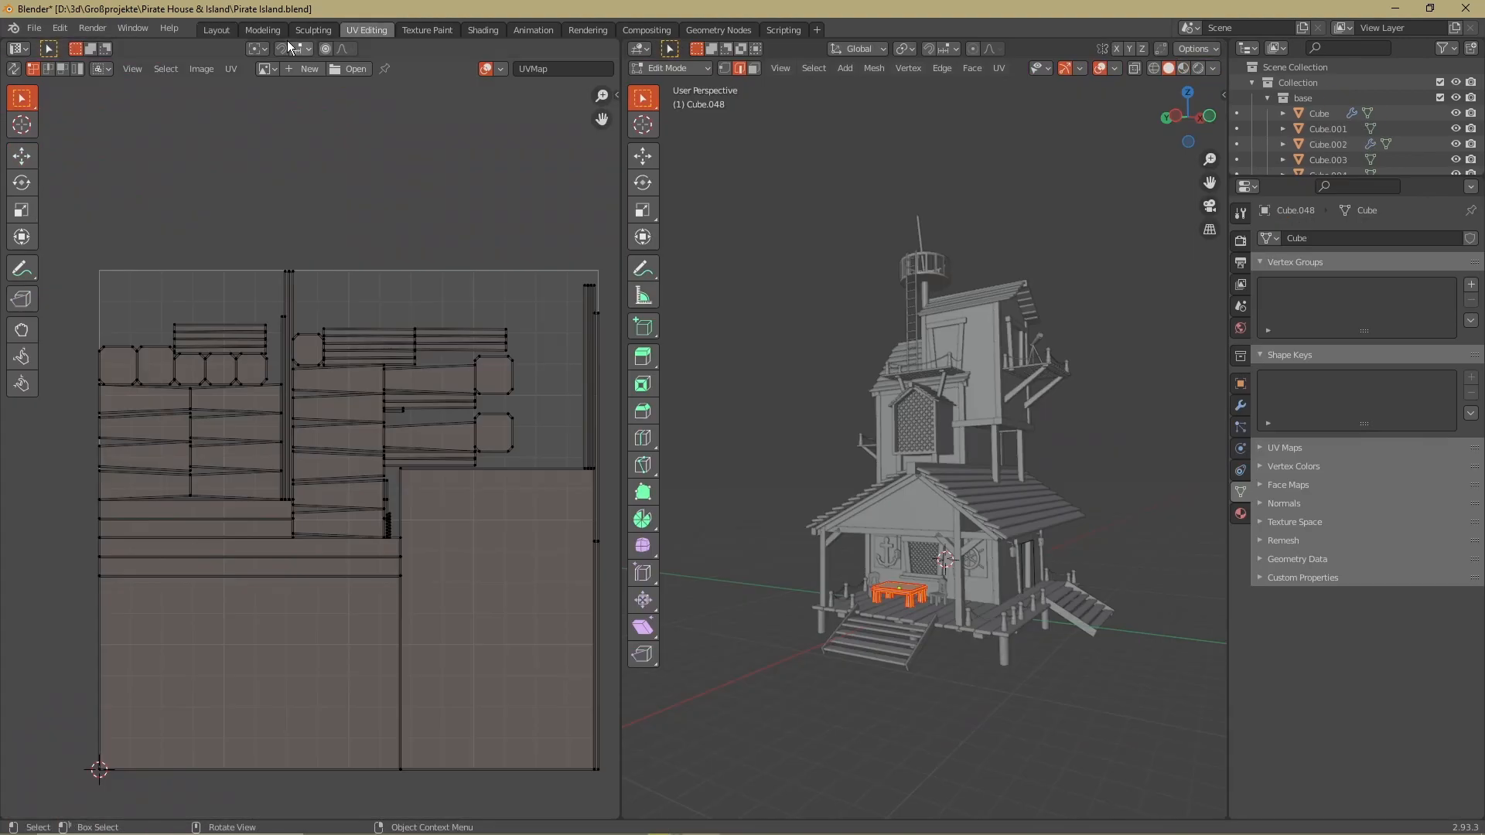
scroll(928, 425, up, 3)
key(u)
click(828, 557)
click(828, 672)
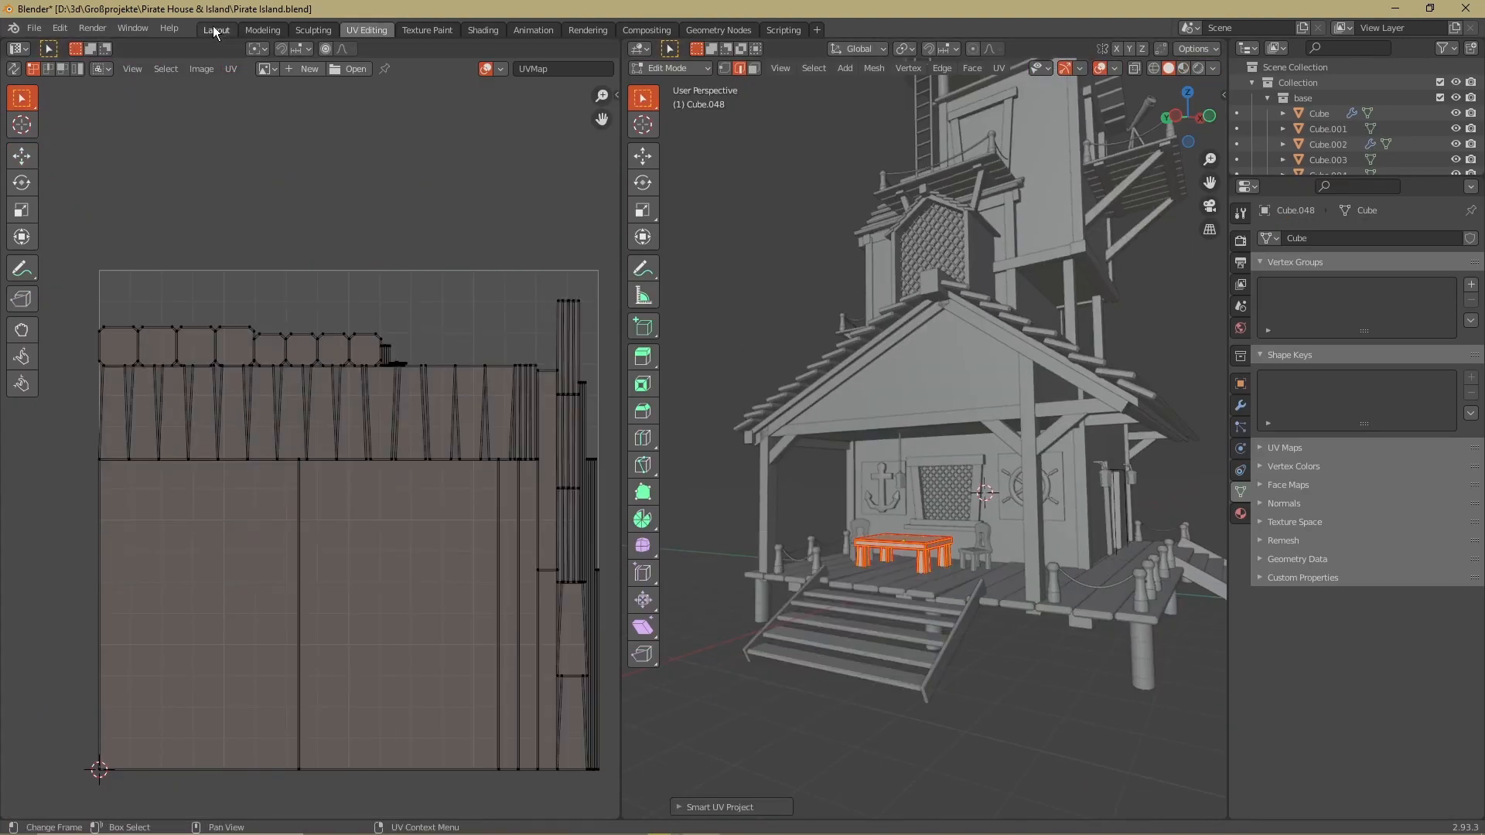
Return to the Layout workspace and show the hanging lantern in Material Preview shading
click(216, 31)
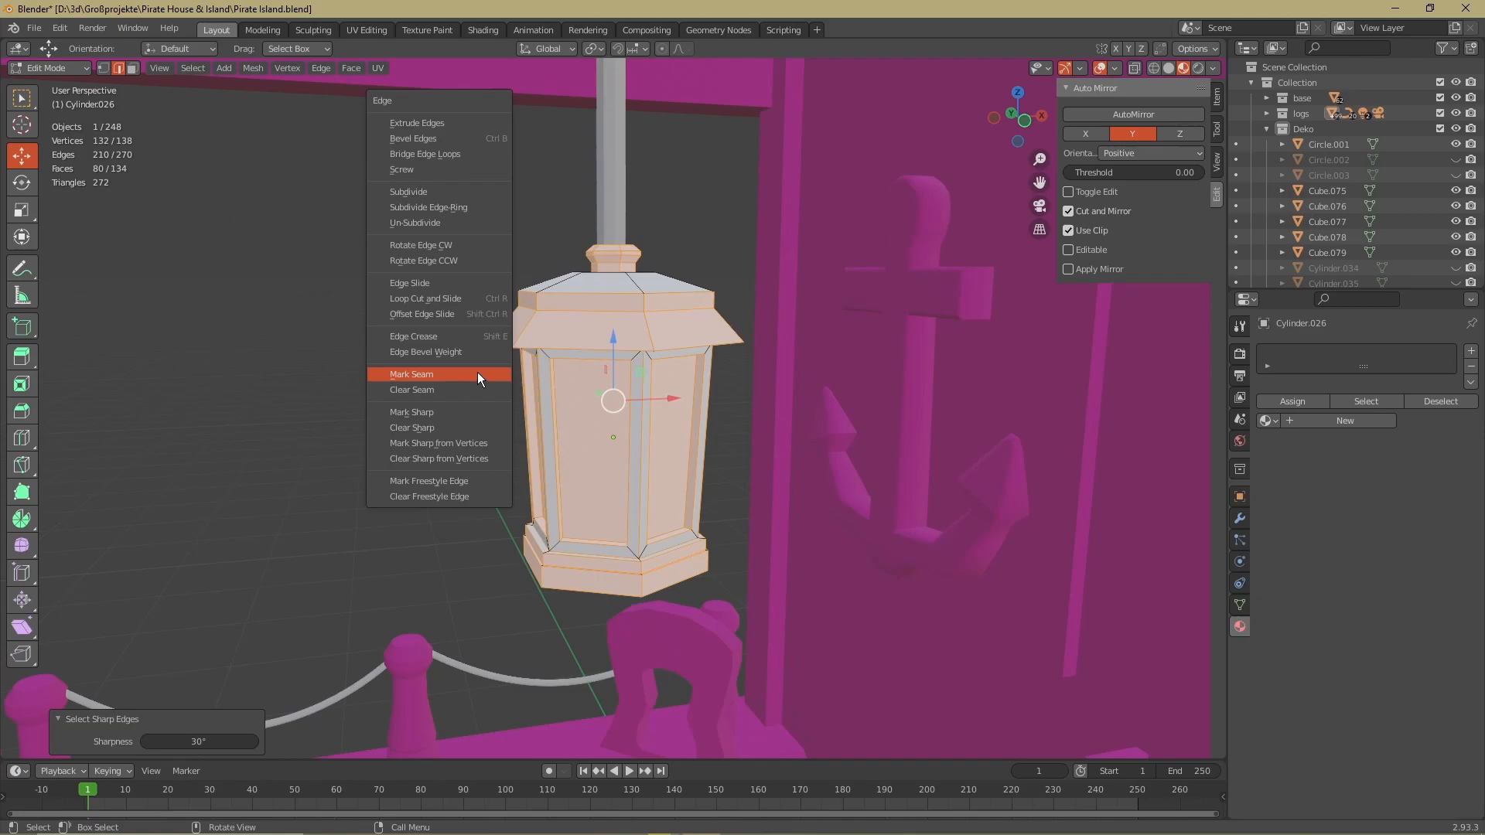
key(z)
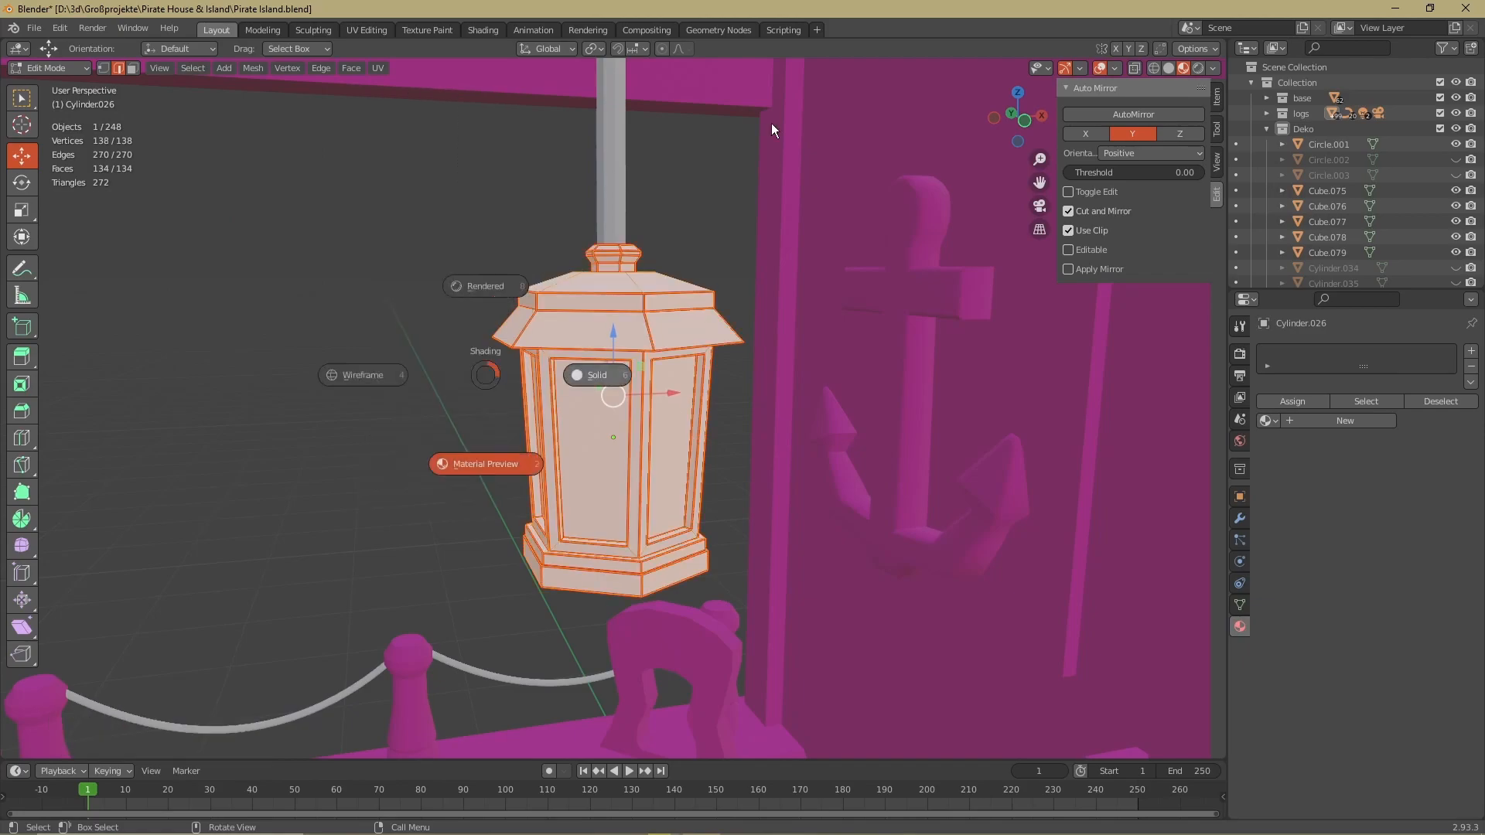
click(772, 130)
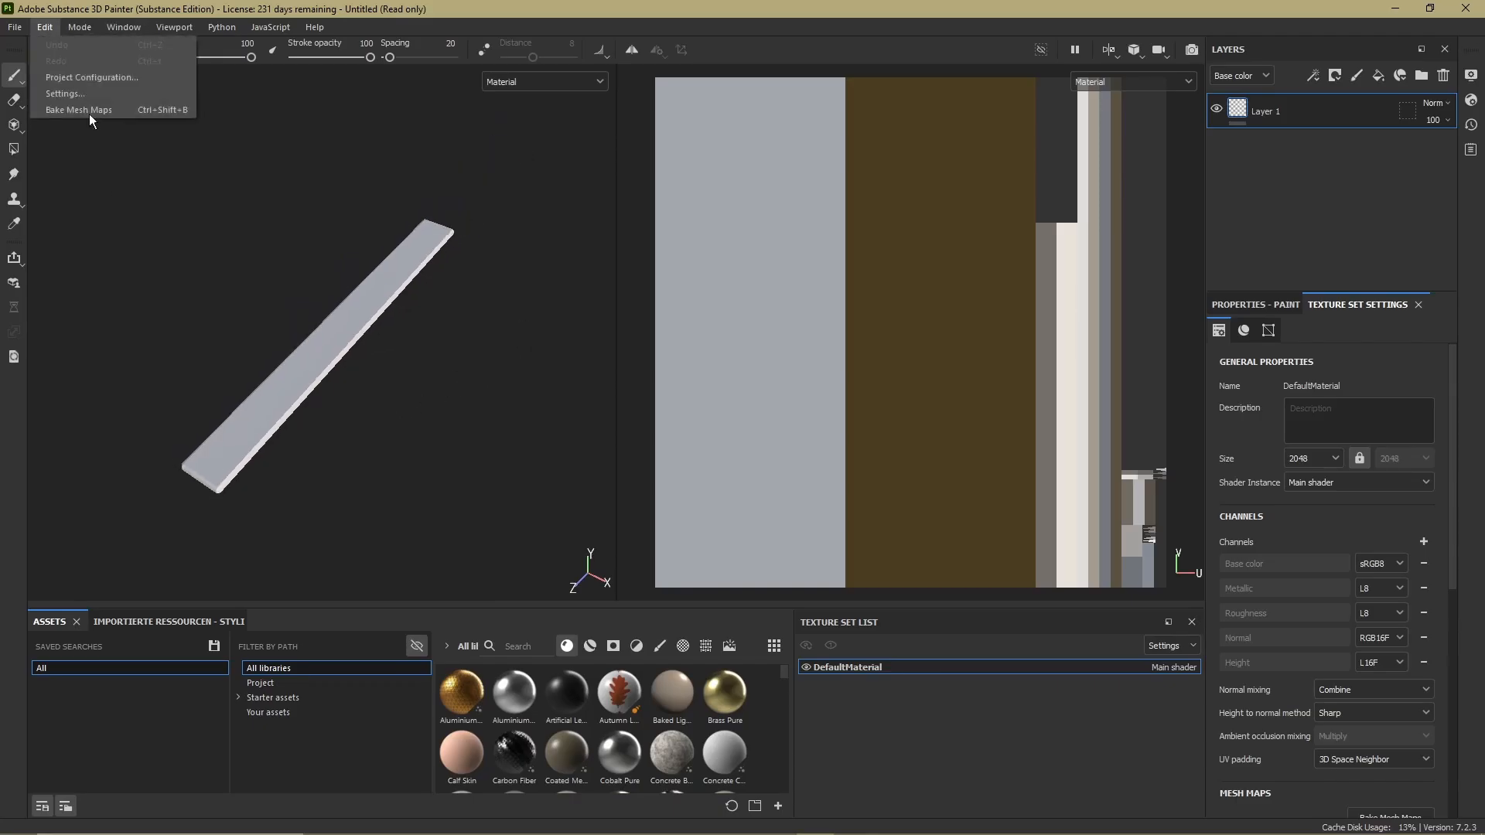
Switch to Substance 3D Painter and load loghp as the high-definition mesh for baking the plank's mesh maps
click(80, 110)
click(979, 325)
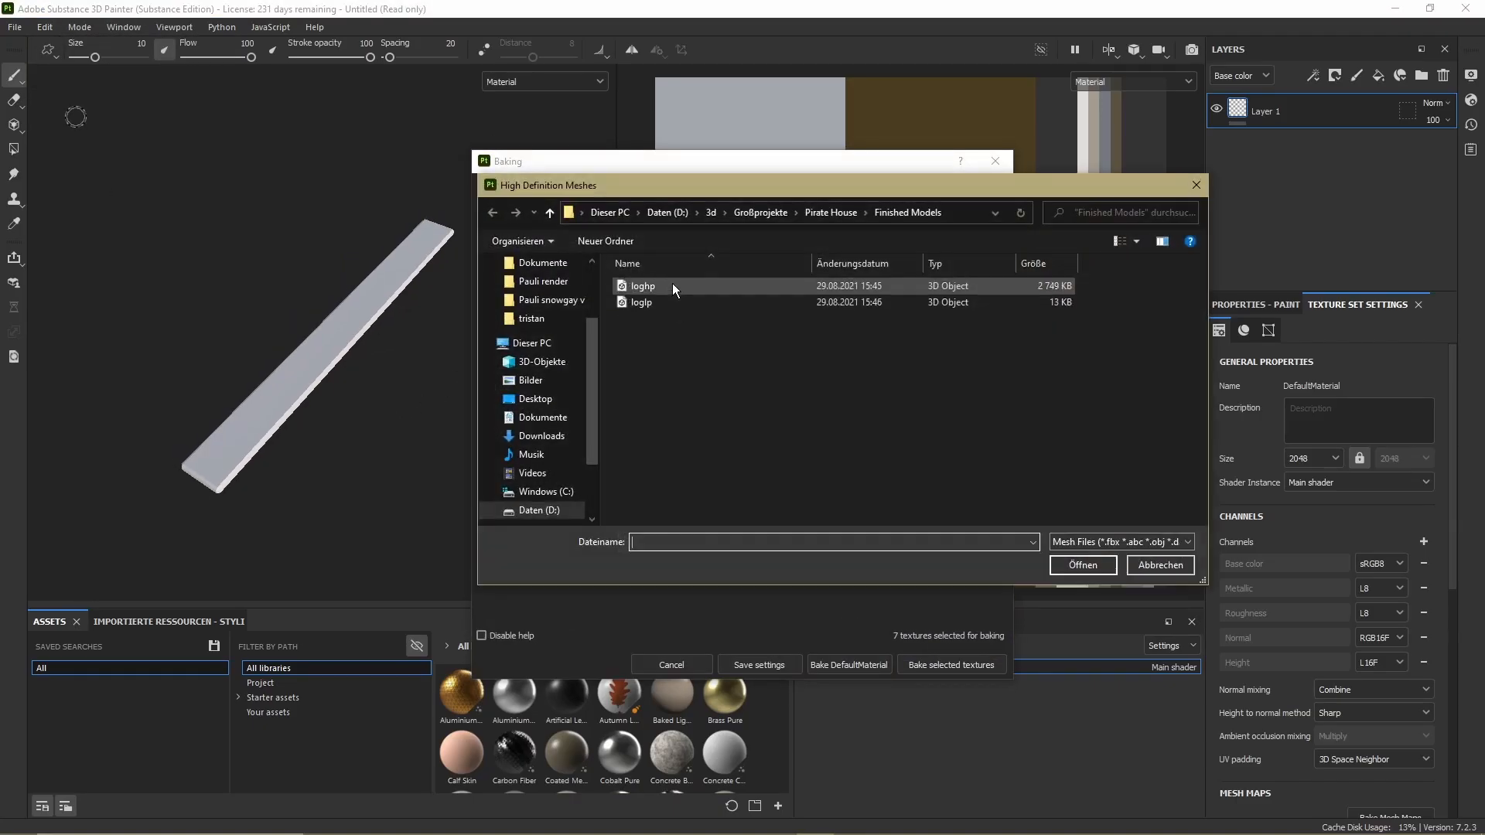
double_click(671, 283)
Set the max frontal and rear distances to 0.007 with Subsampling 2x2 antialiasing, and bake the plank's selected mesh maps
scroll(638, 424, down, 1)
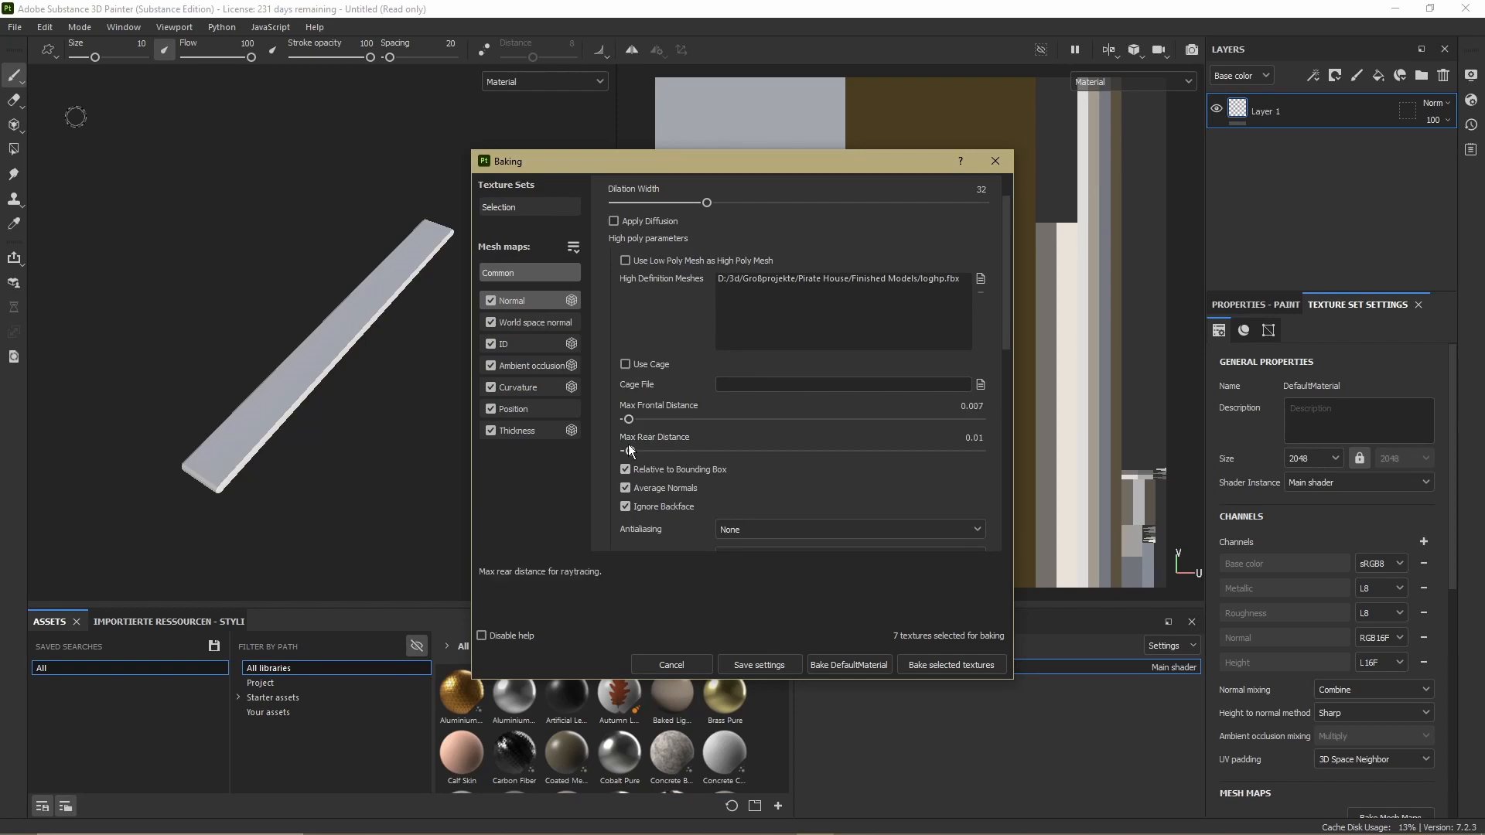
drag(628, 452, 630, 453)
scroll(756, 481, down, 1)
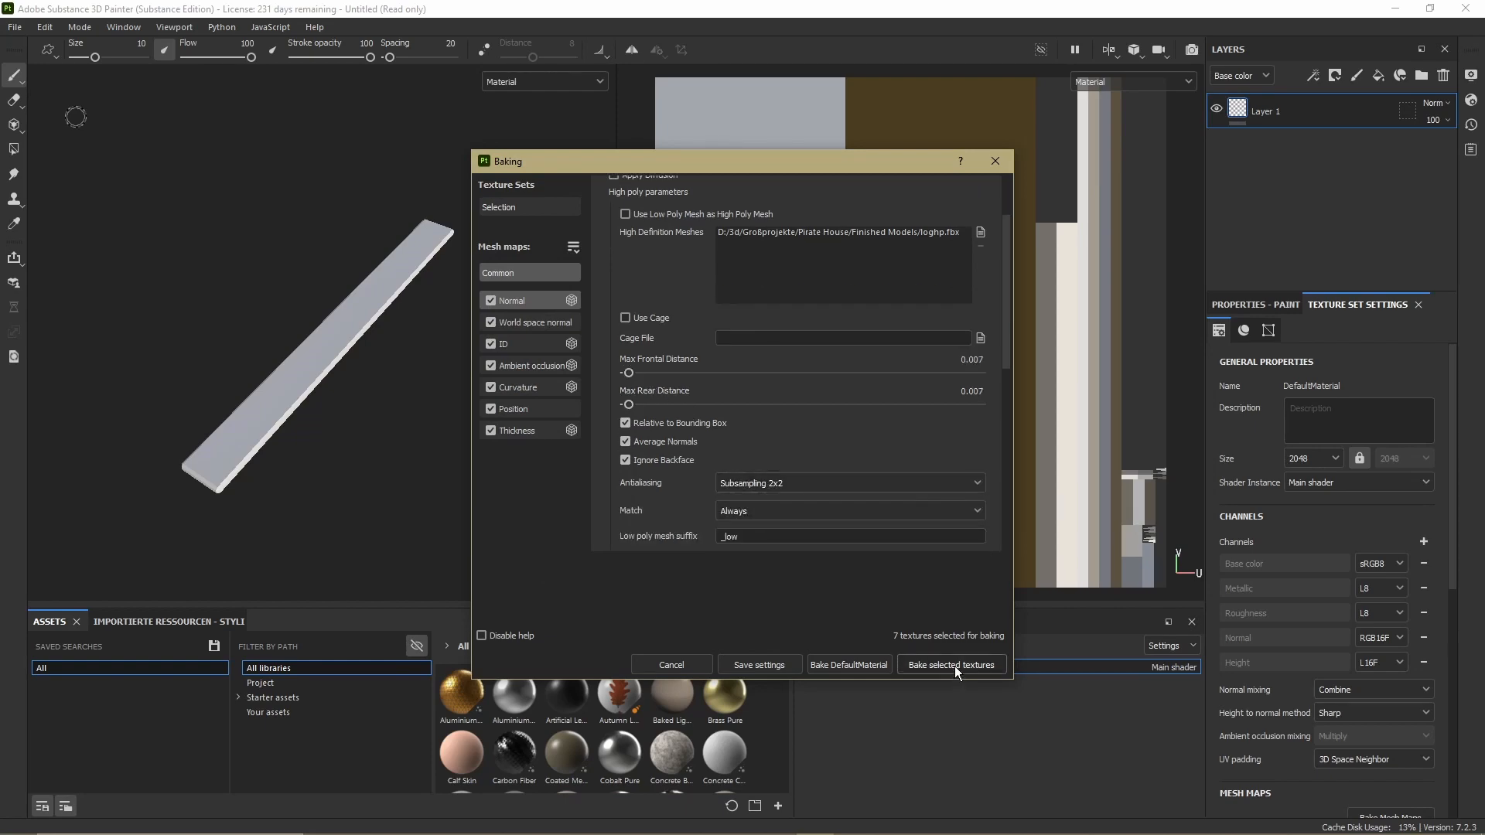
click(956, 670)
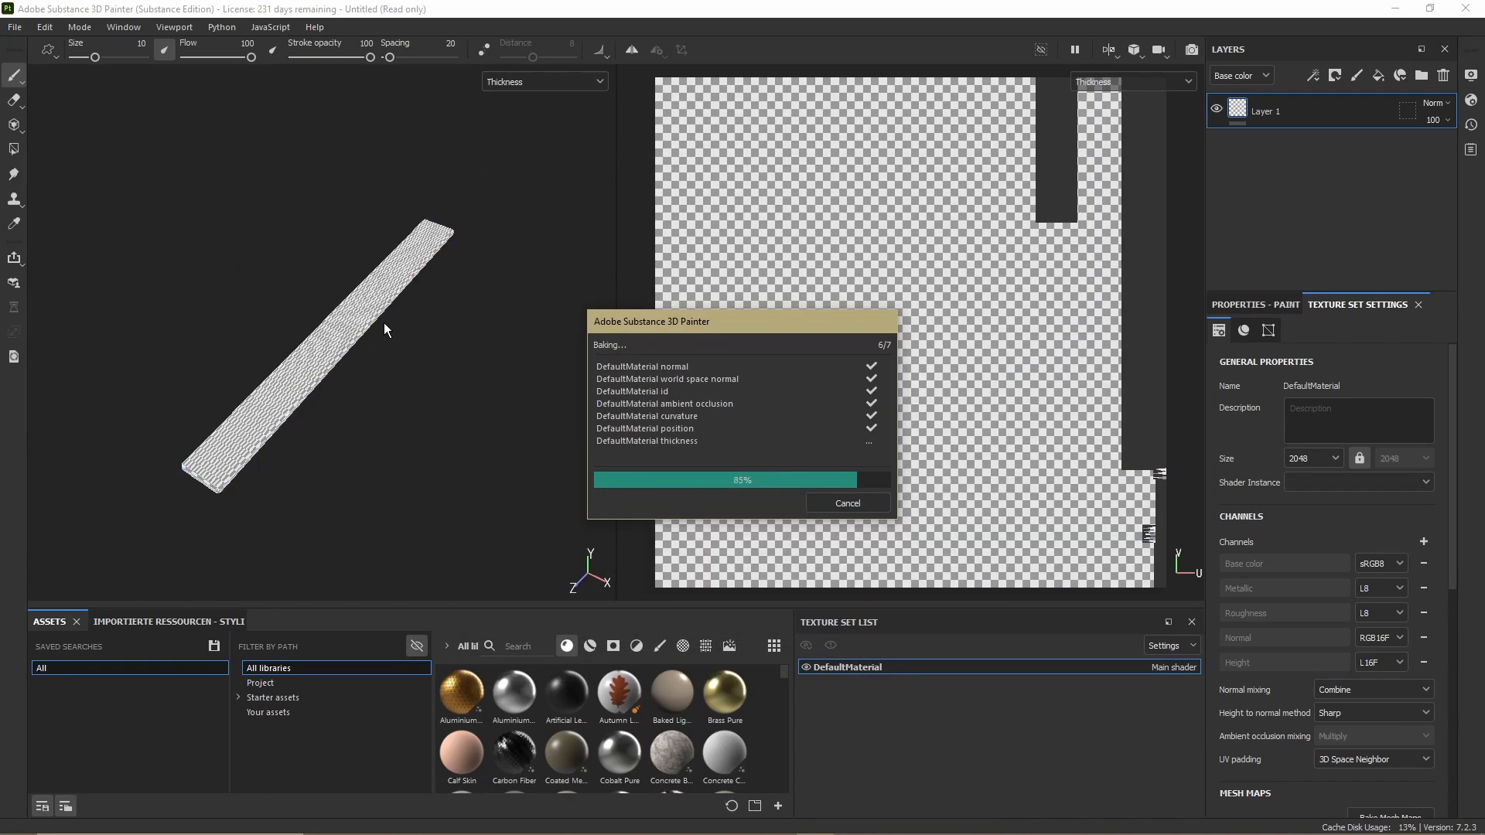
click(848, 505)
Add a Curvature generator to the mask of Fill layer 2 on the wooden plank
alt+drag(355, 411, 417, 457)
alt+drag(445, 354, 475, 480)
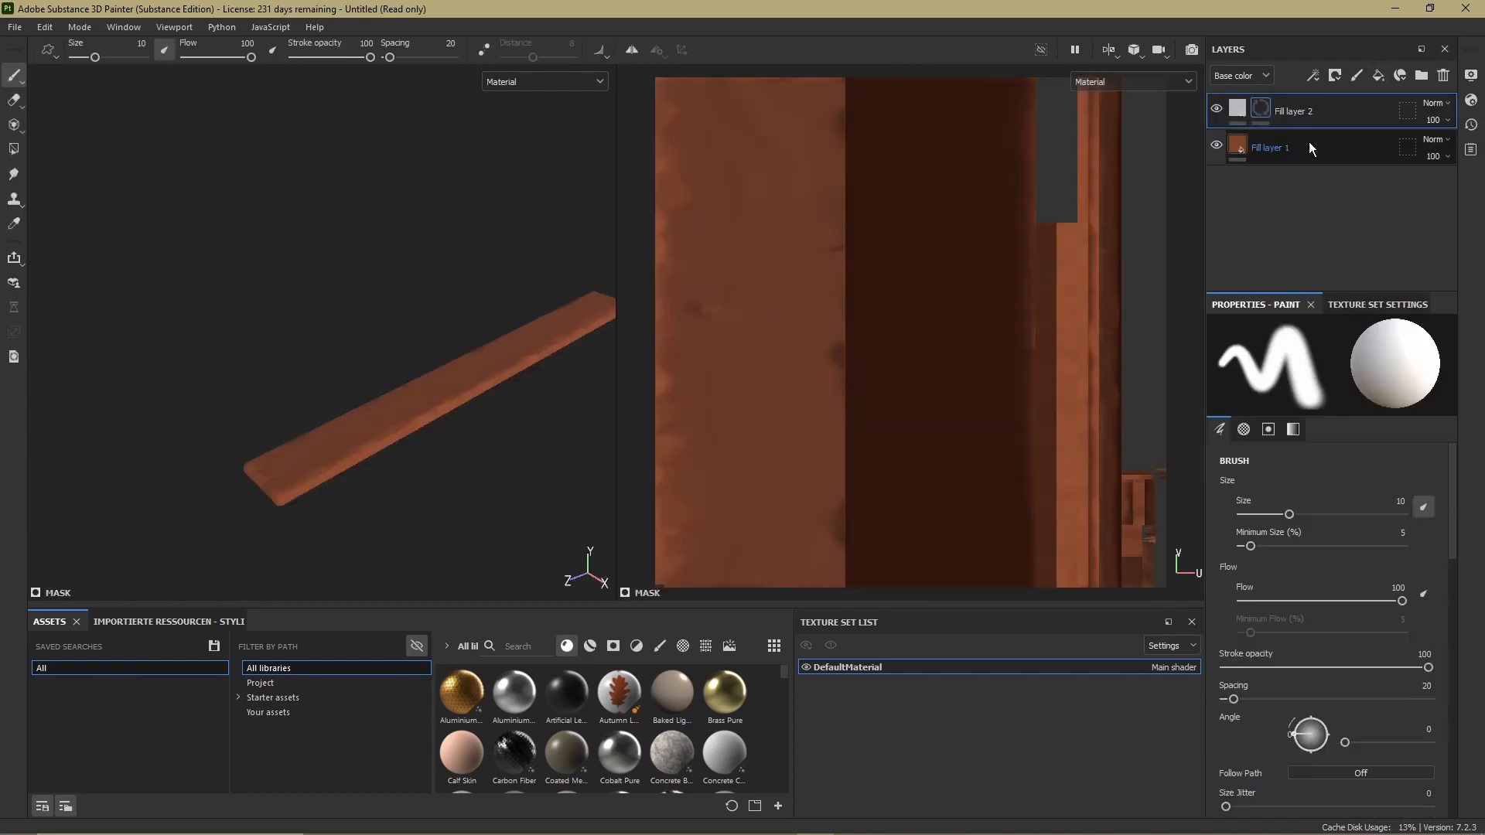
right_click(1300, 108)
click(1338, 629)
click(1332, 352)
click(1448, 402)
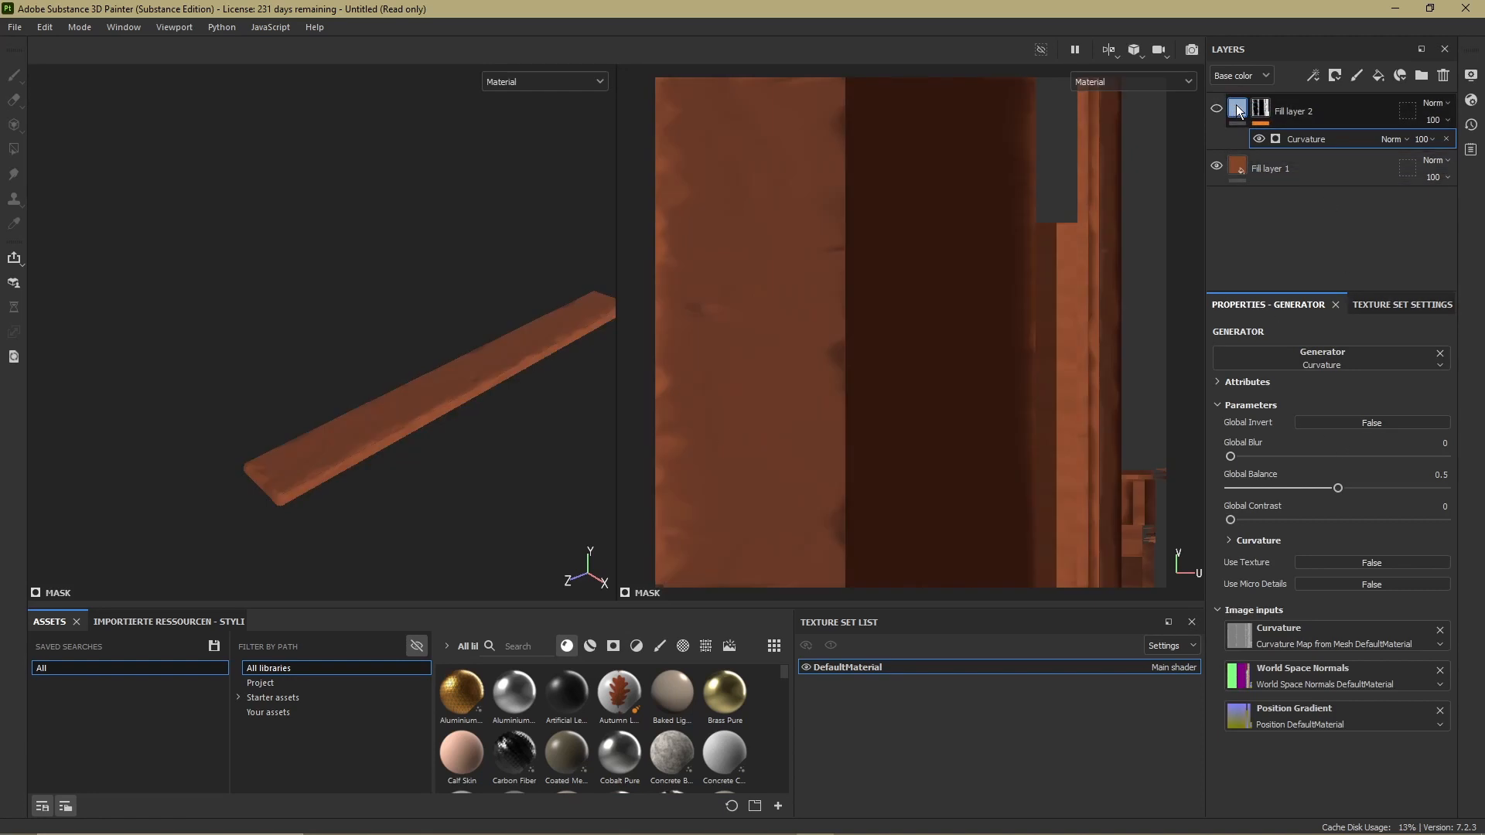
Give Fill layer 2 a lighter reddish-brown color and set its curvature generator's Large, Big and Huge values to 0
click(1237, 109)
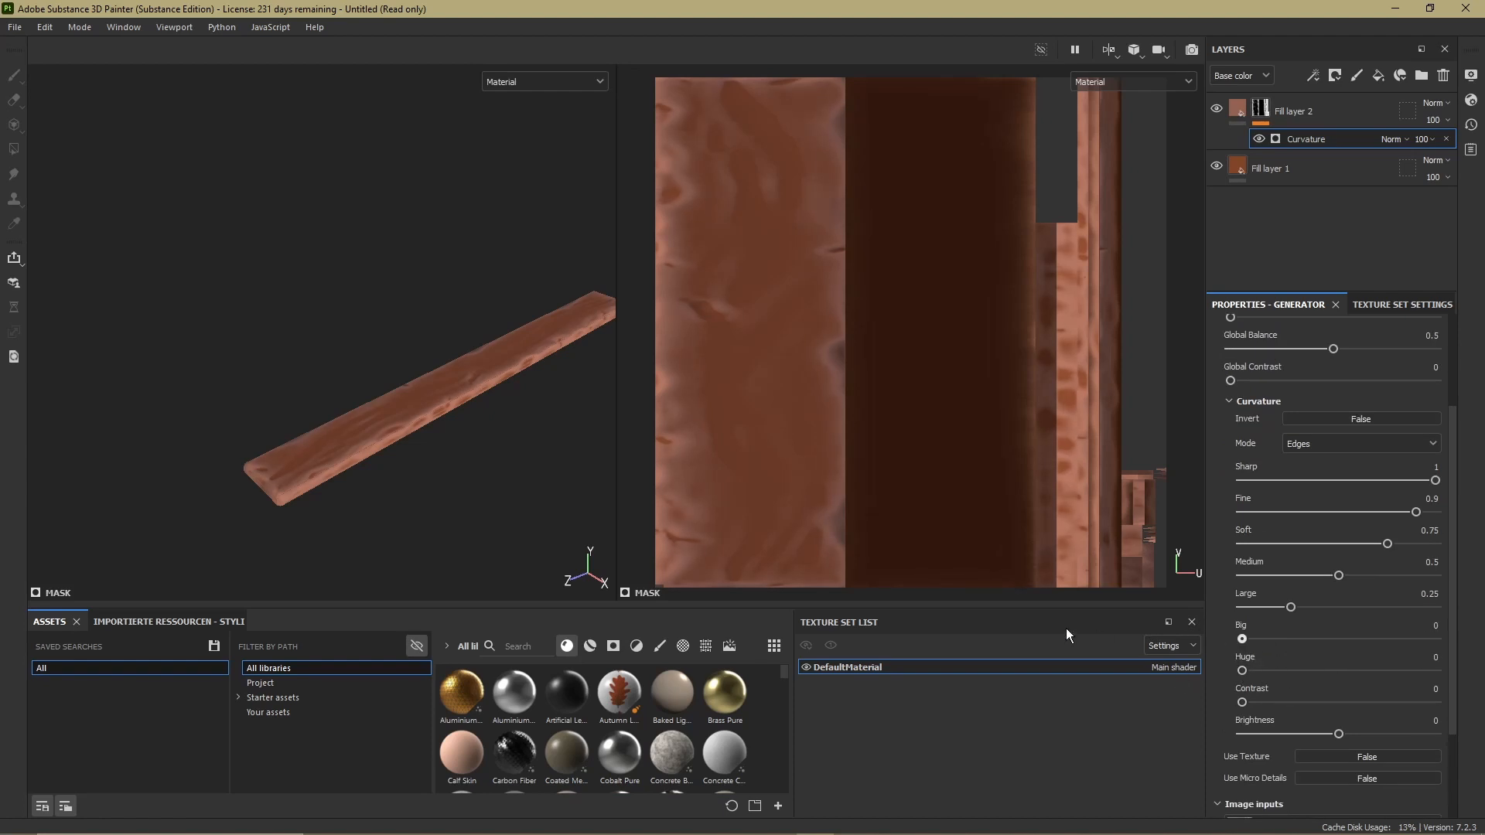
drag(1290, 607, 1221, 603)
alt+drag(588, 433, 441, 441)
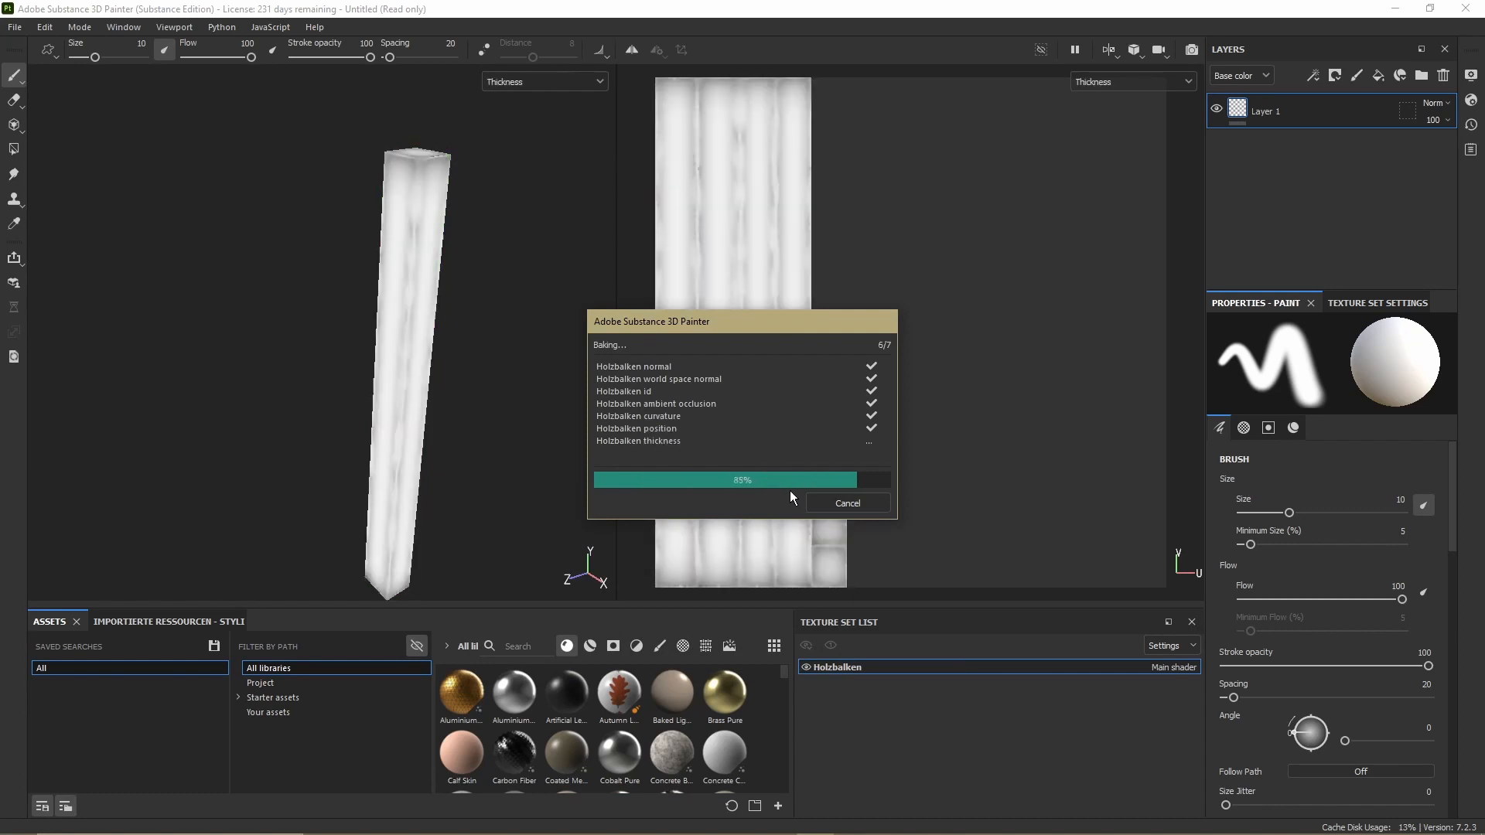
Finish the Holzbalken beam's map bake and refine its curvature generator with Big and Huge at 0 and a small Large amount
click(829, 503)
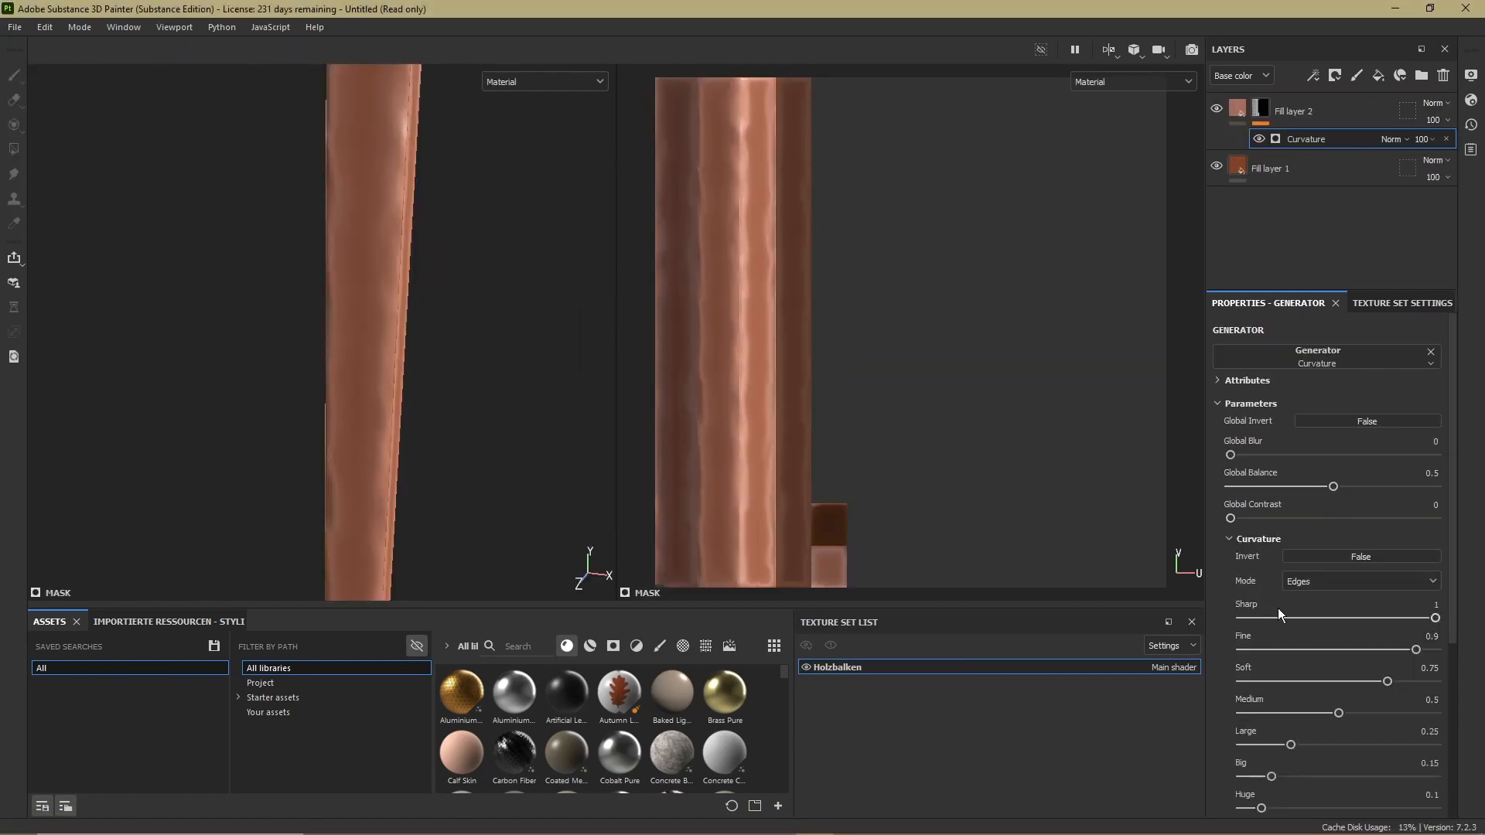
drag(1290, 652, 1162, 652)
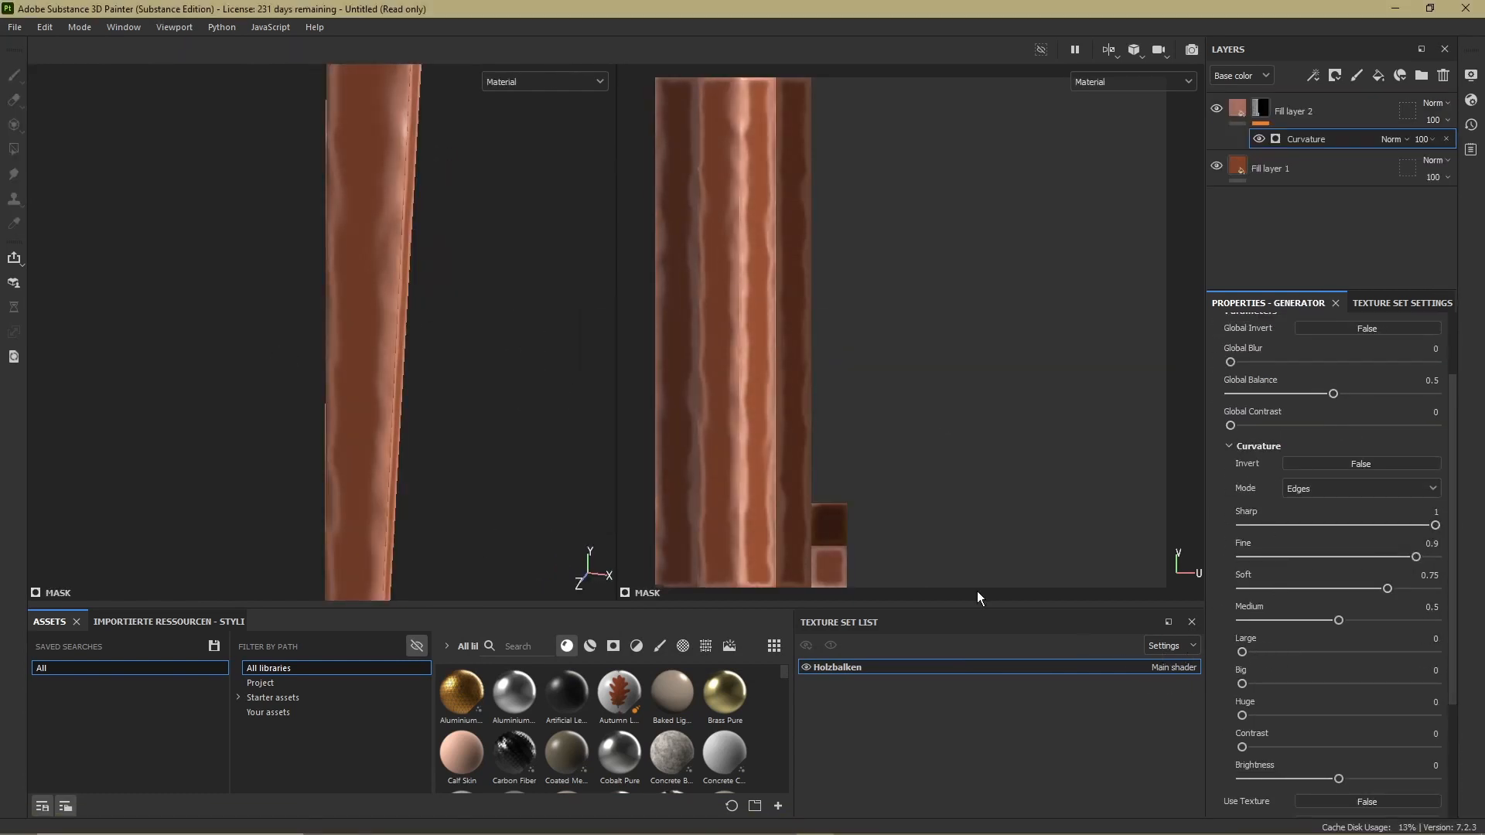
alt+drag(495, 387, 333, 394)
drag(1242, 652, 1277, 652)
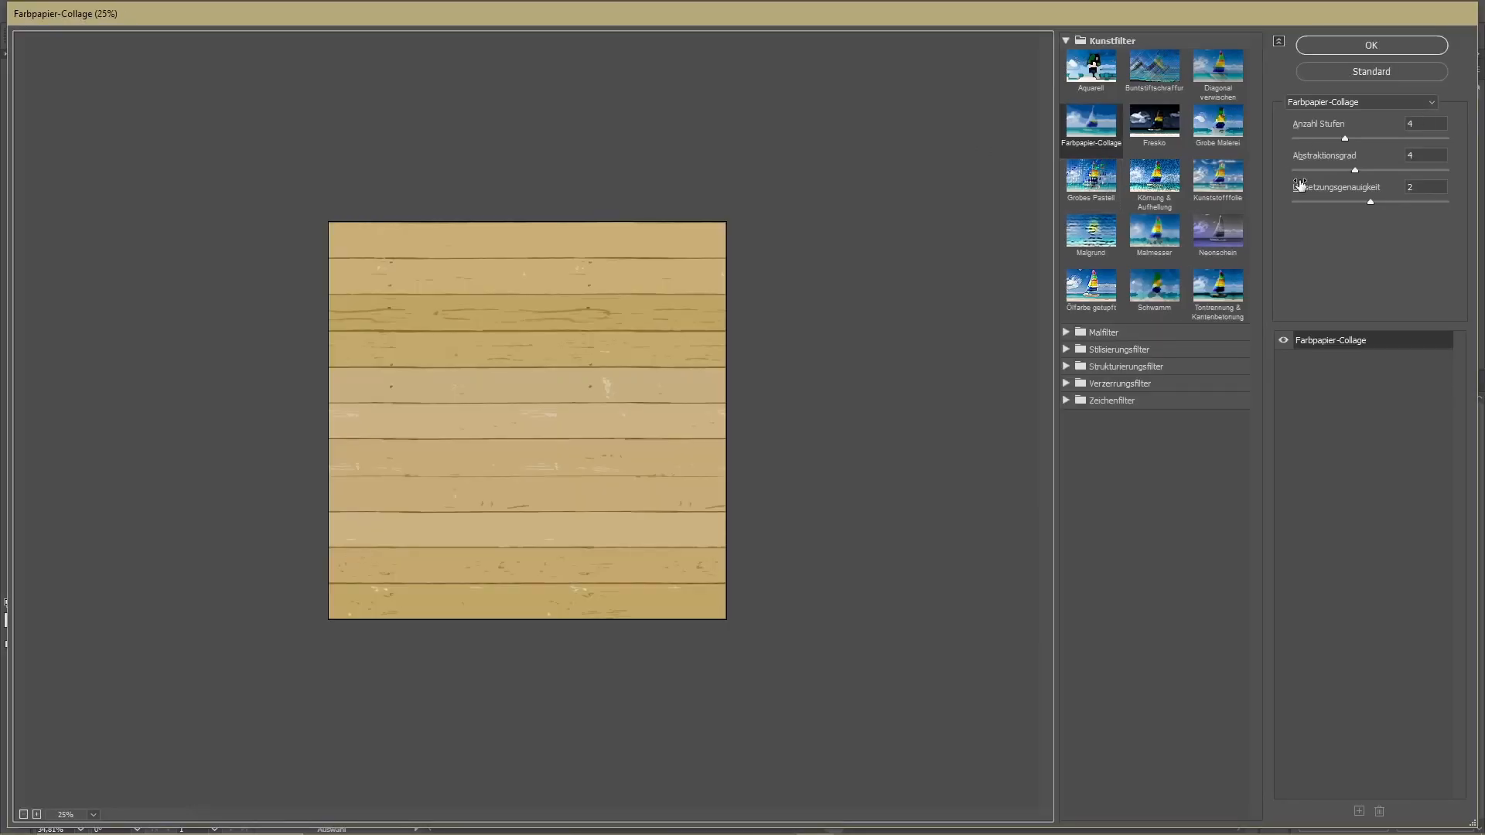
Switch to Photoshop and apply the Farbpapier-Collage filter settings to the plank texture, with Anzahl Stufen at 2 and a higher Abstraktionsgrad
drag(1378, 139, 1322, 145)
ctrl+scroll(866, 281, down, 3)
ctrl+scroll(866, 282, up, 2)
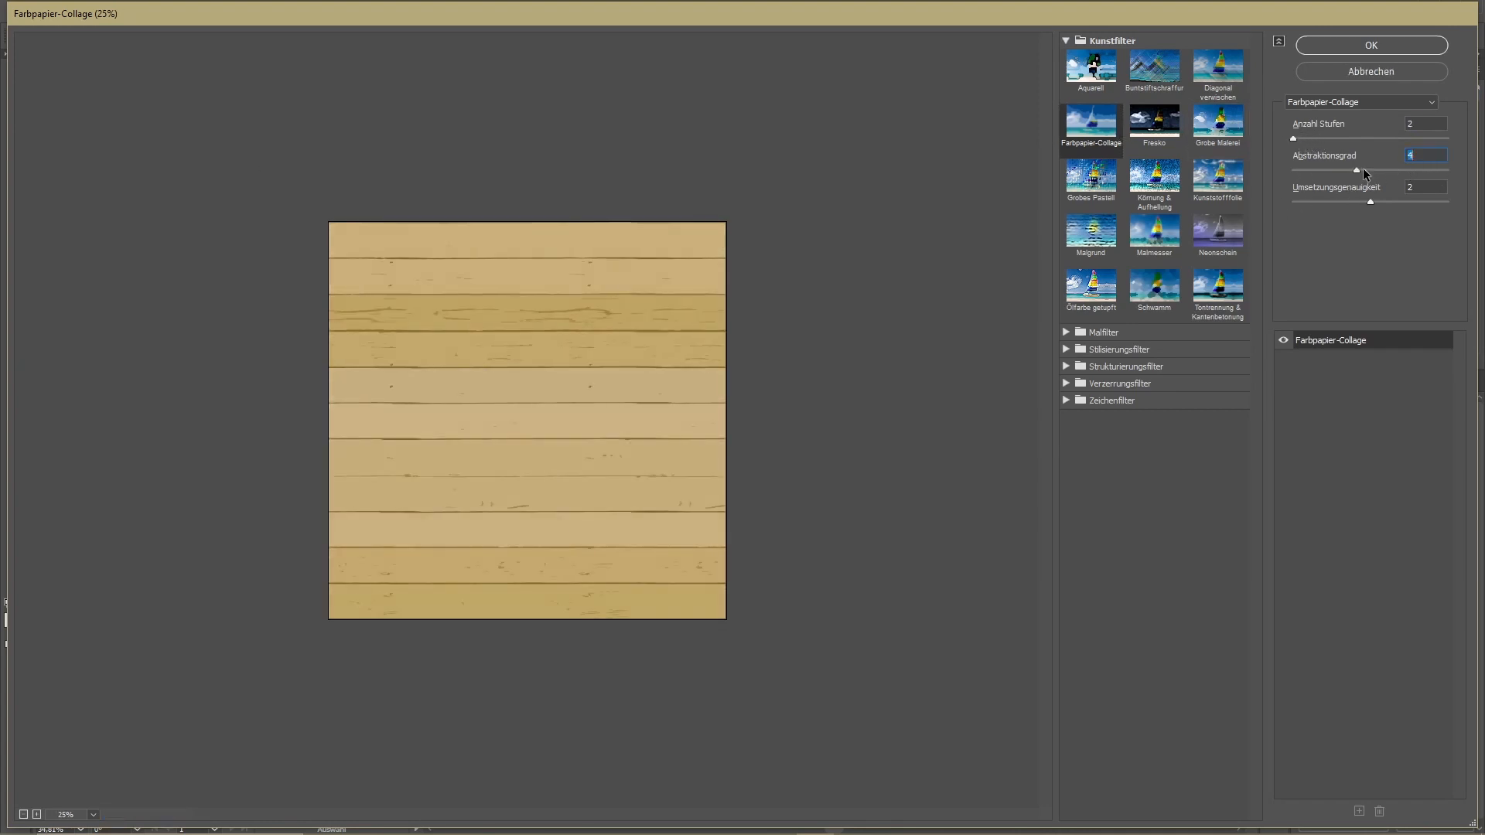
drag(1358, 171, 1472, 201)
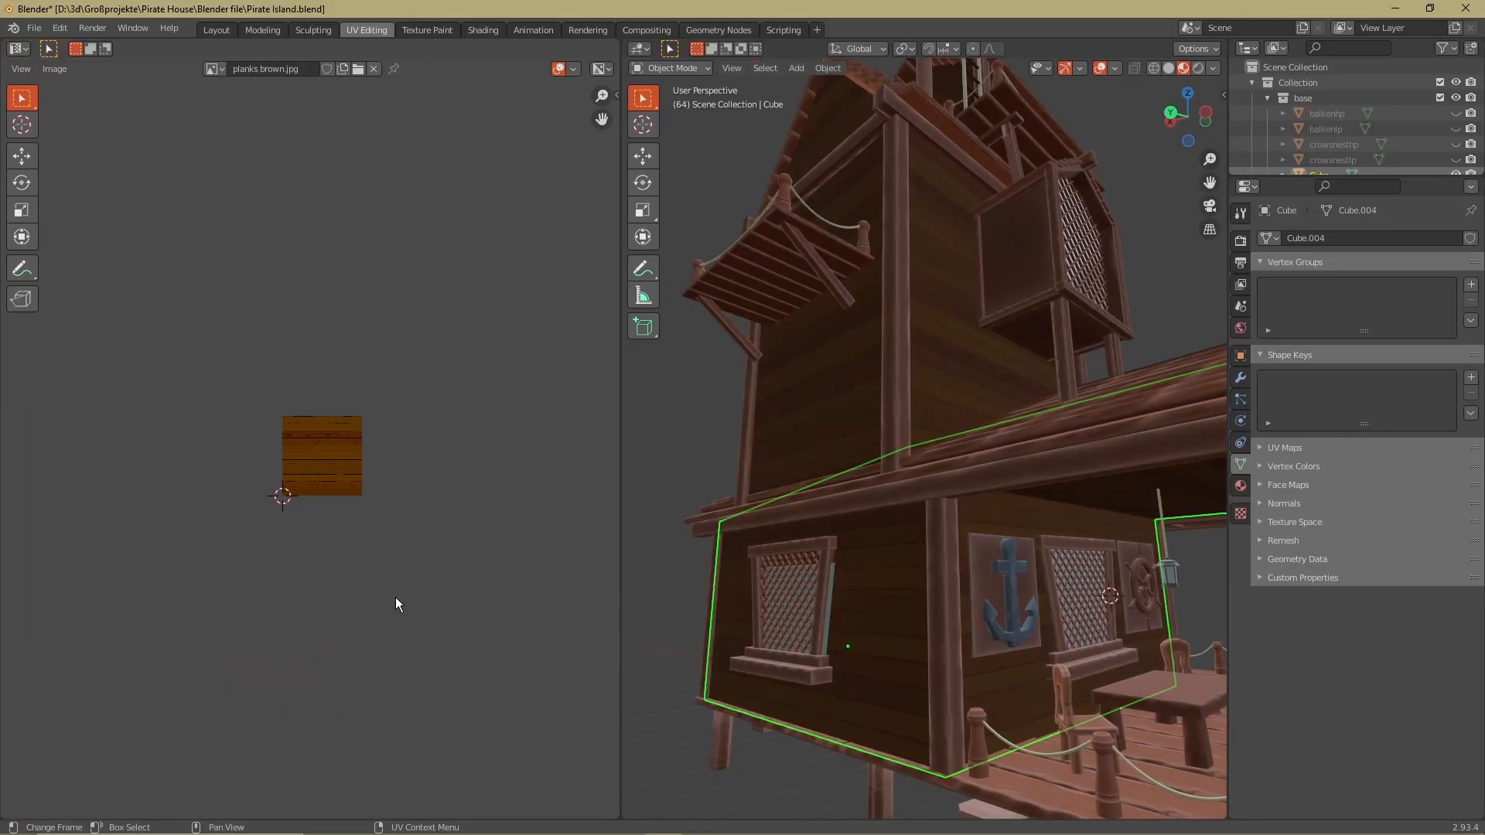
scroll(1195, 665, down, 6)
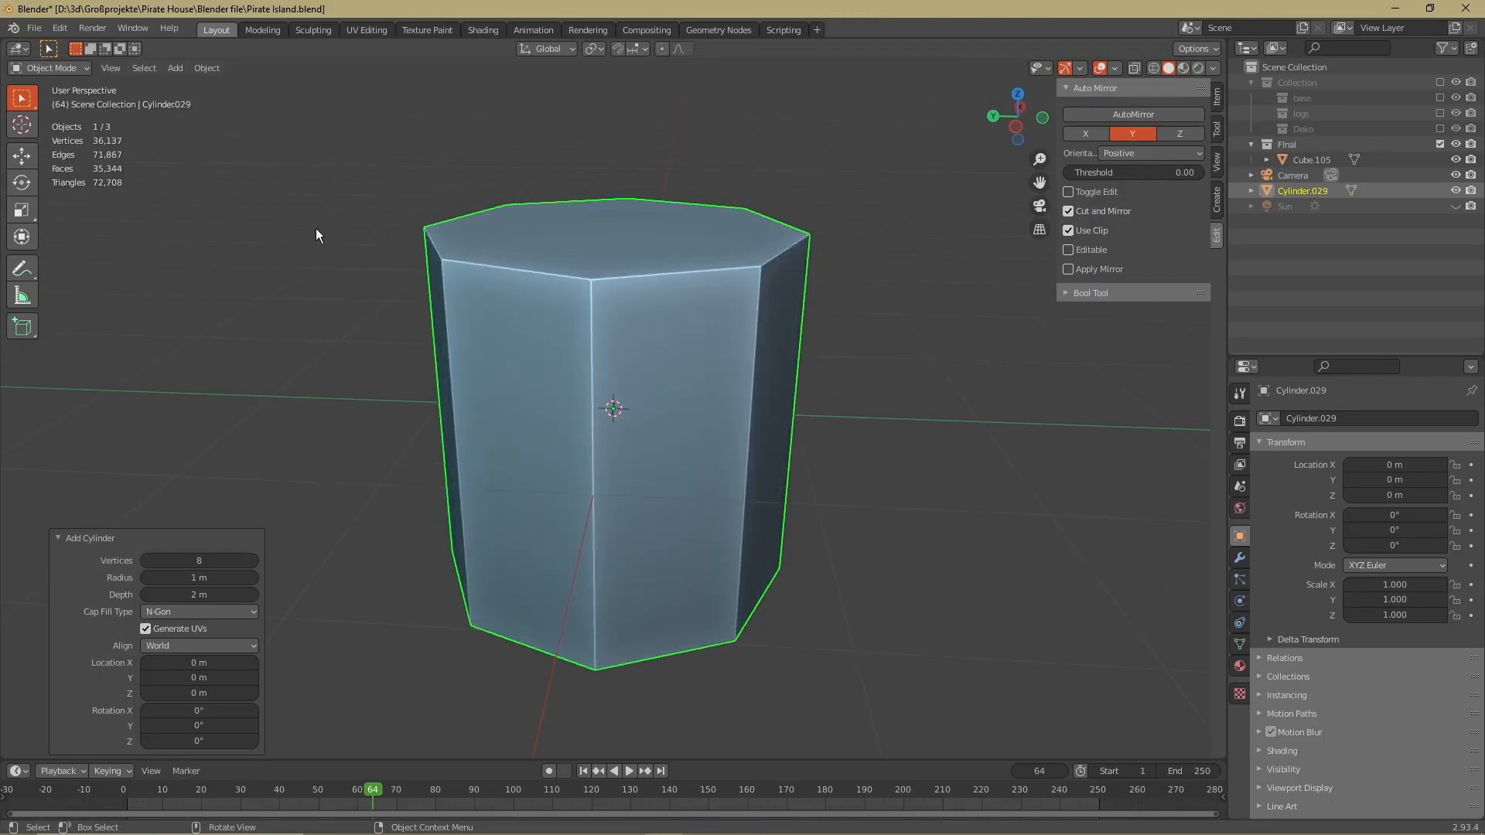
Shape the cylinder into a barrel with a bulging middle and bevel its vertical edges about 0.0675 m wide
key(Tab)
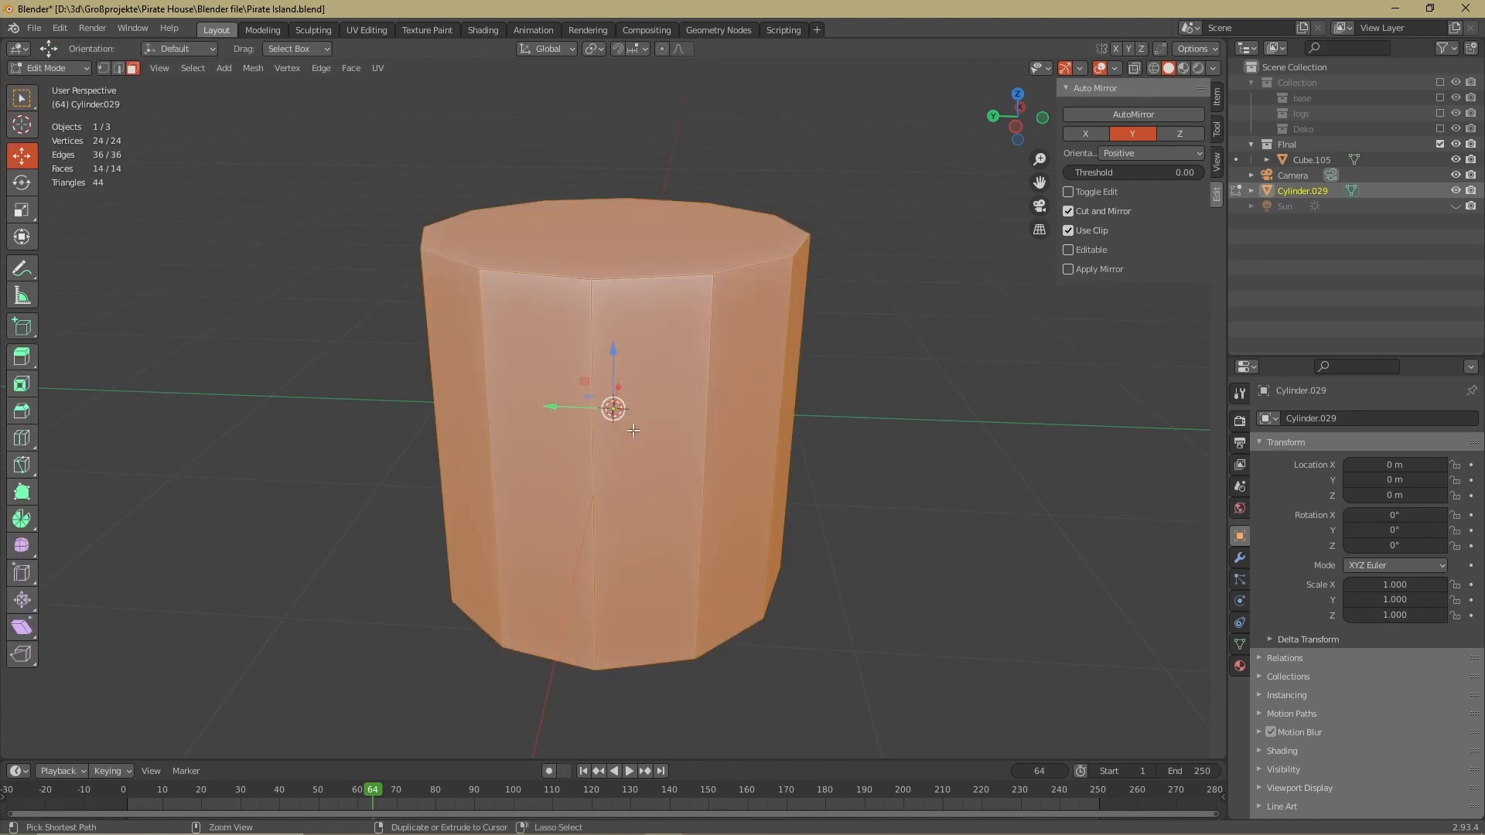
click(769, 441)
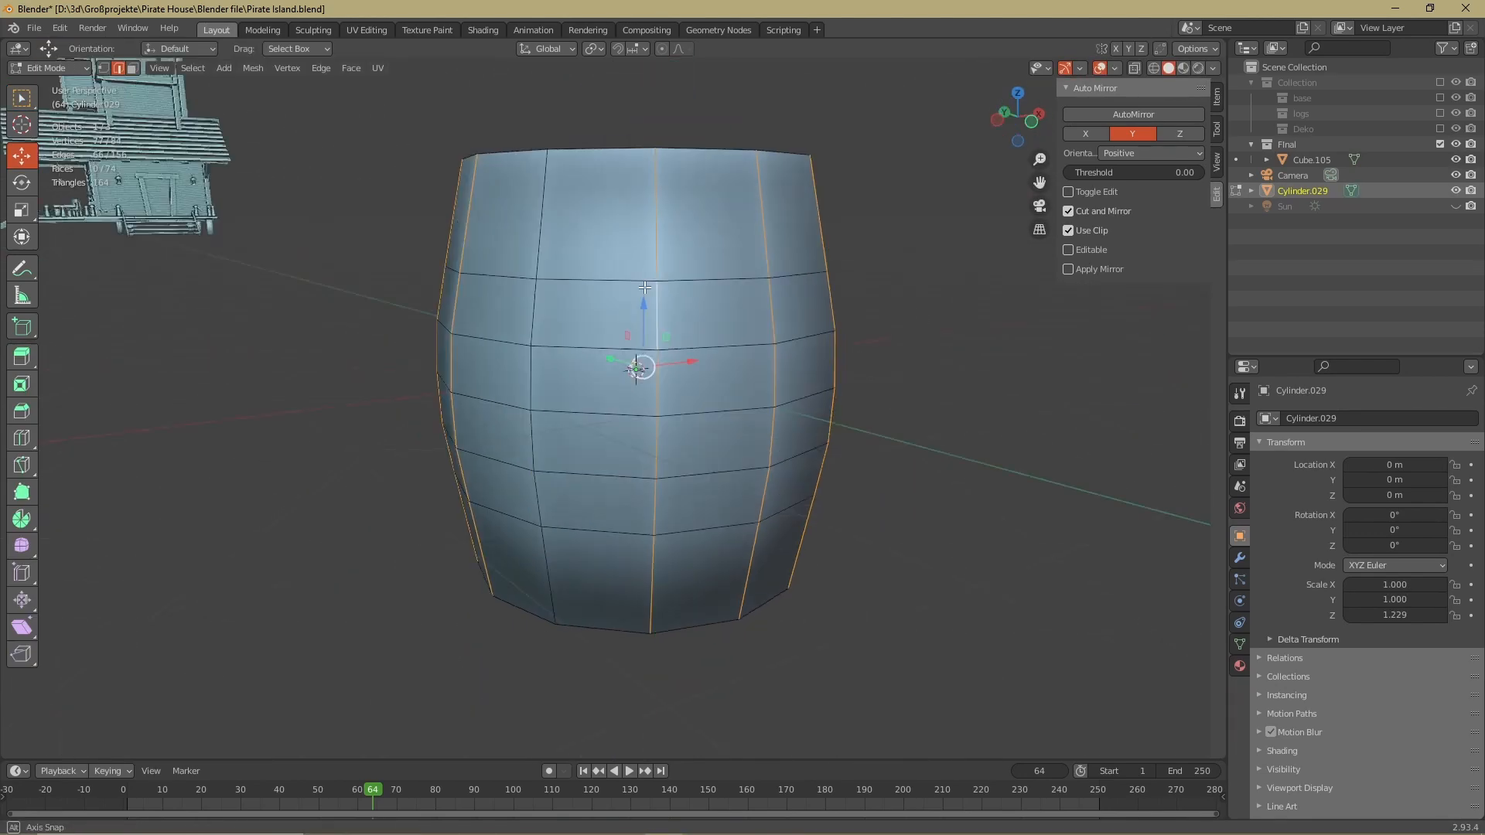
middle_drag(657, 325, 693, 277)
key(ctrl+b)
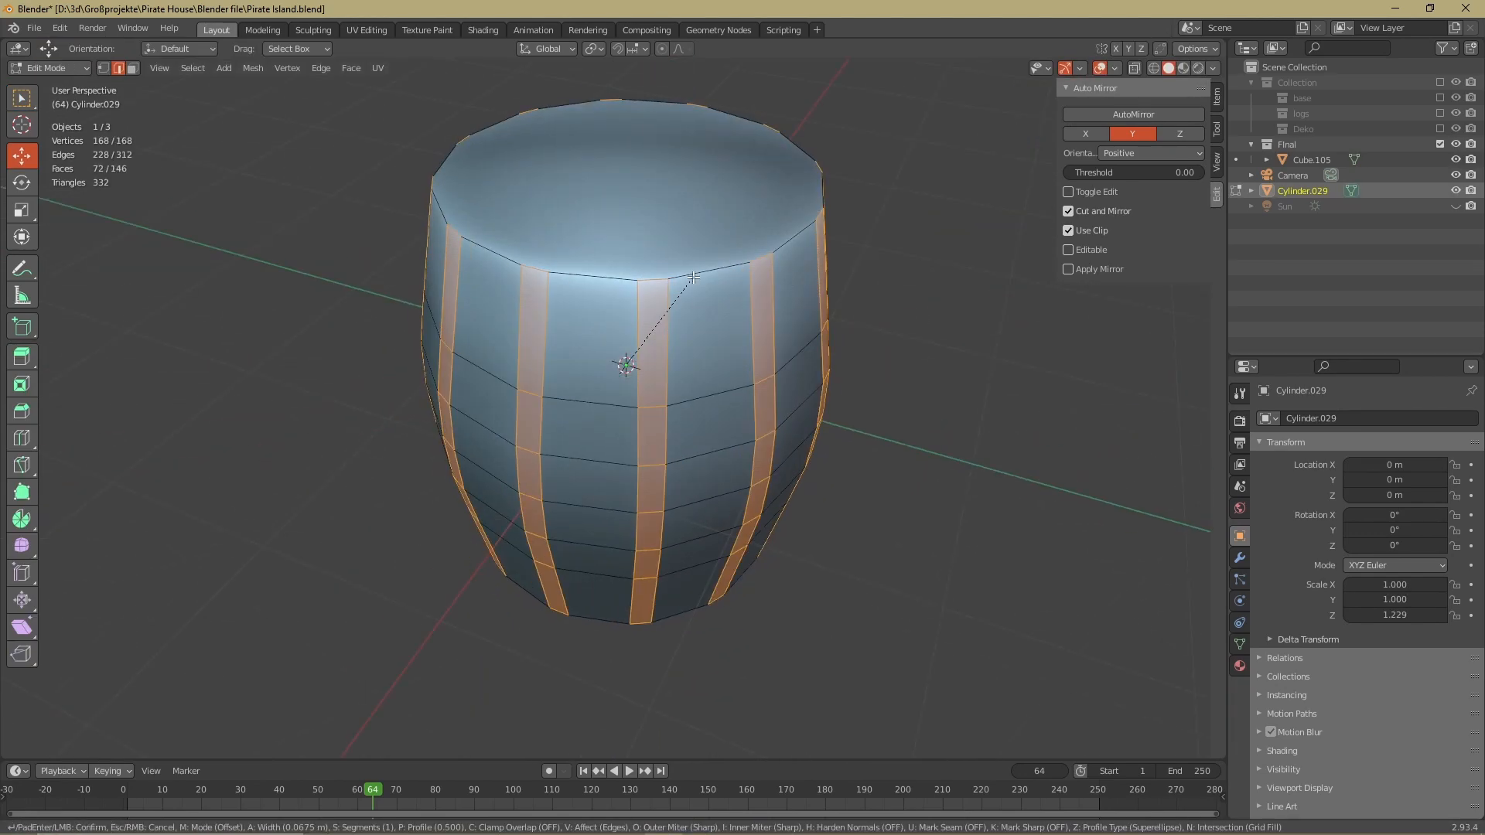
click(687, 280)
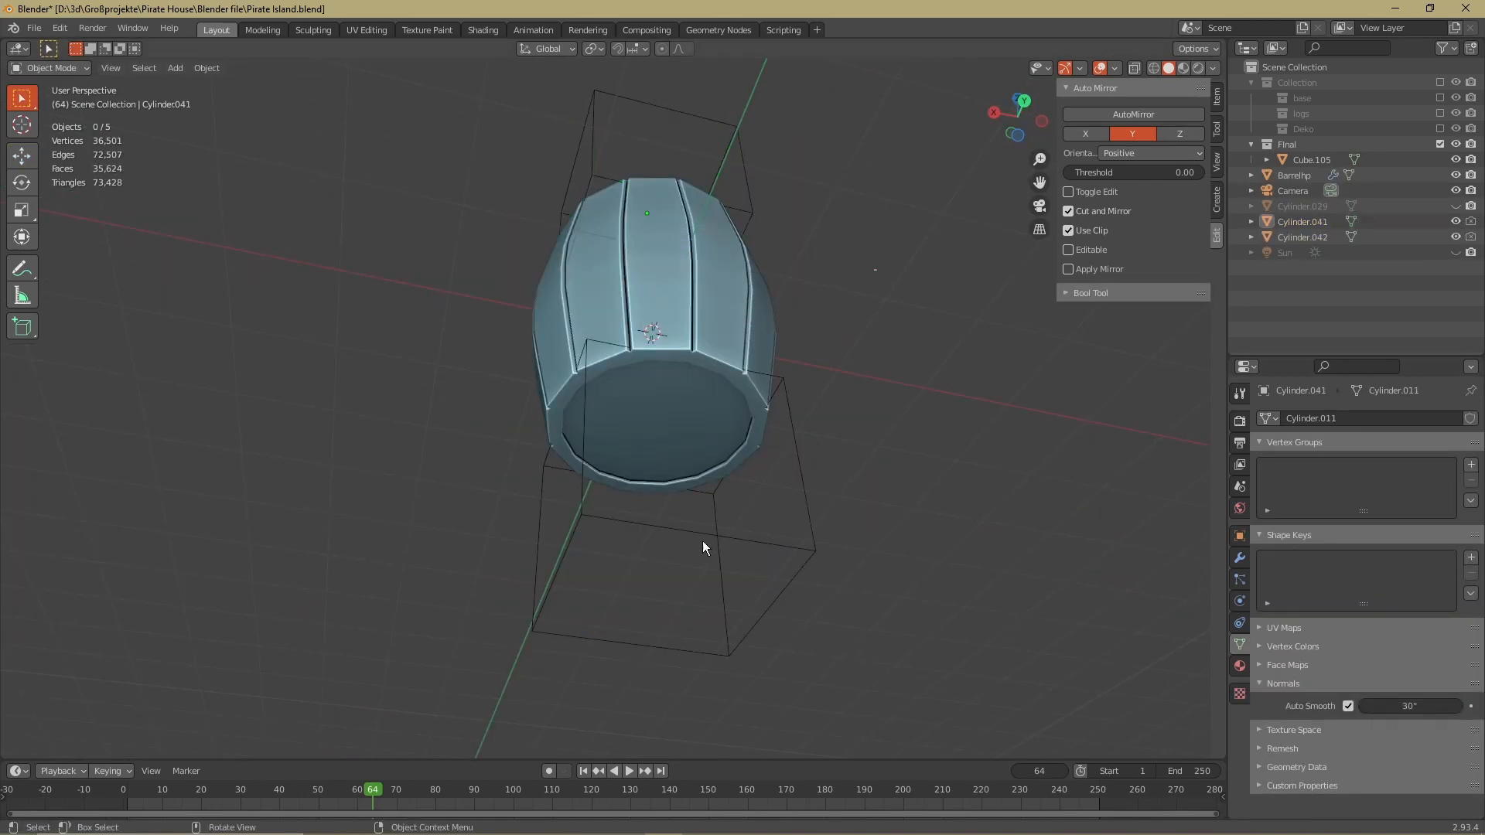
Scale the hoop around the upper barrel and shade it smooth with Auto Smooth at 30°
middle_drag(703, 541, 725, 347)
key(s)
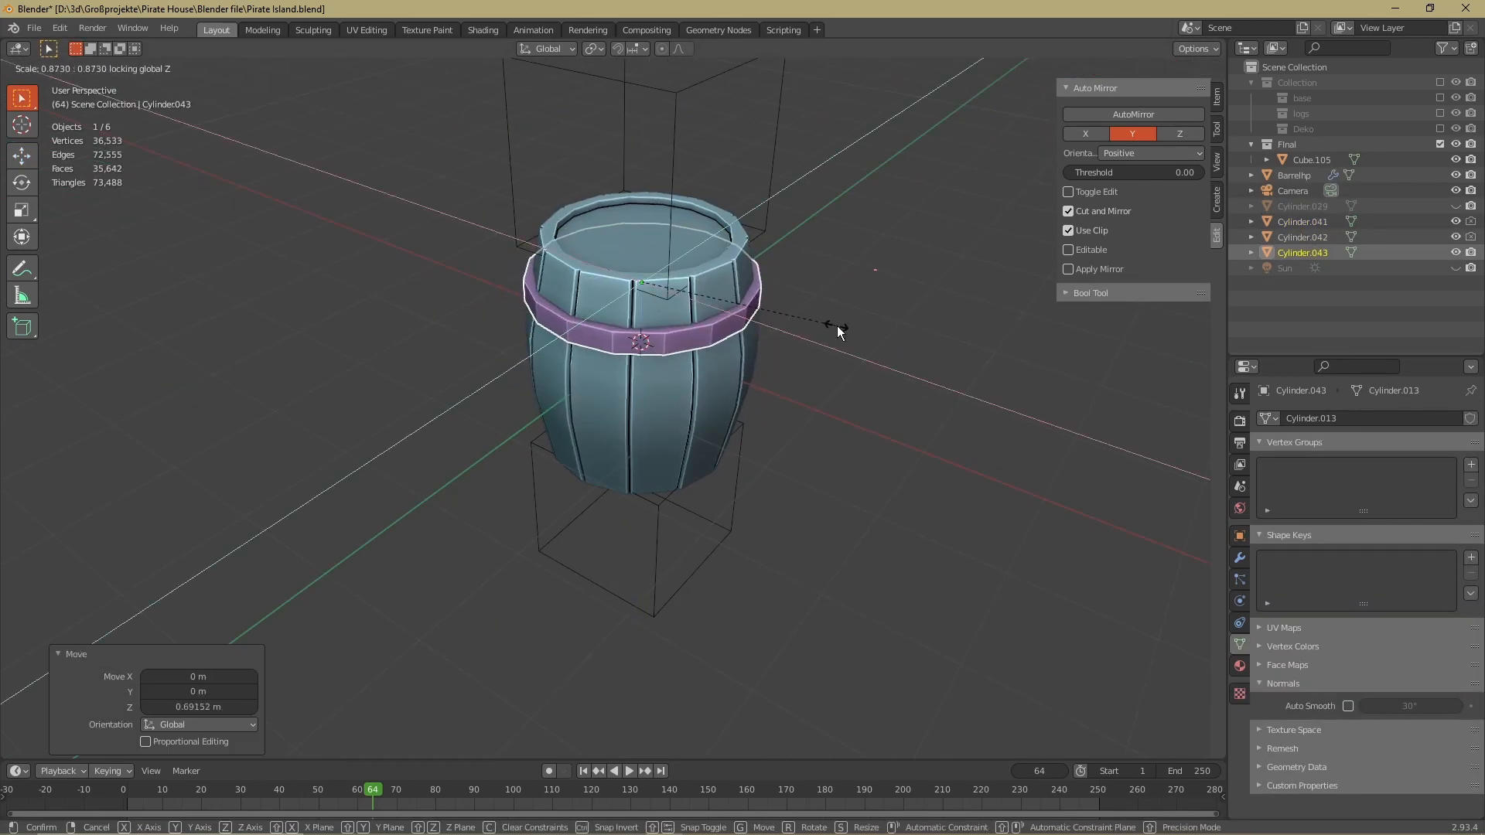
click(835, 326)
right_click(723, 294)
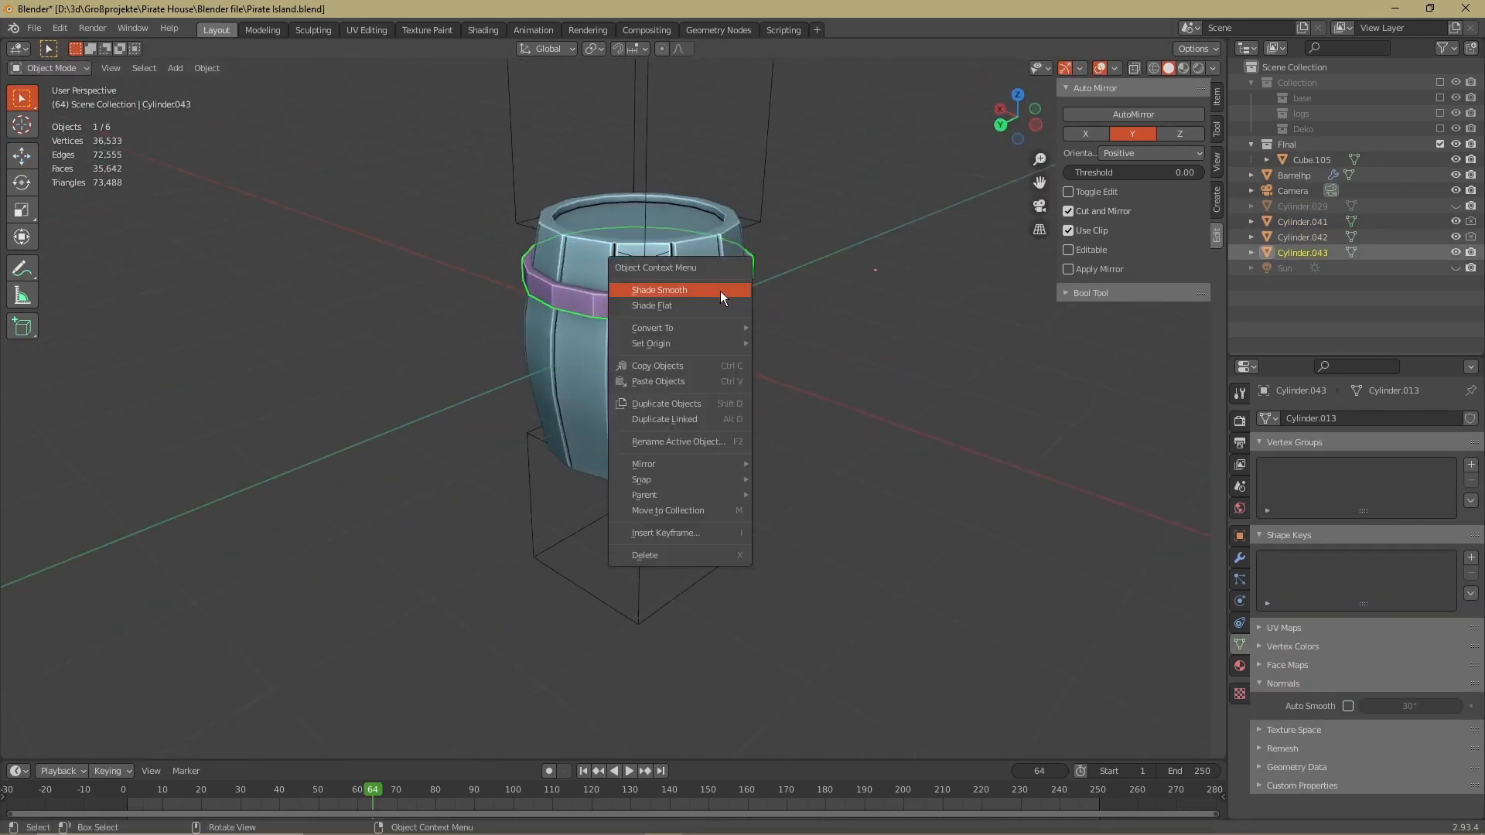
click(722, 293)
click(1349, 706)
Select the top face of the barrel hoop's mesh in face selection mode
middle_drag(766, 371, 648, 313)
scroll(648, 312, up, 3)
key(Tab)
click(681, 393)
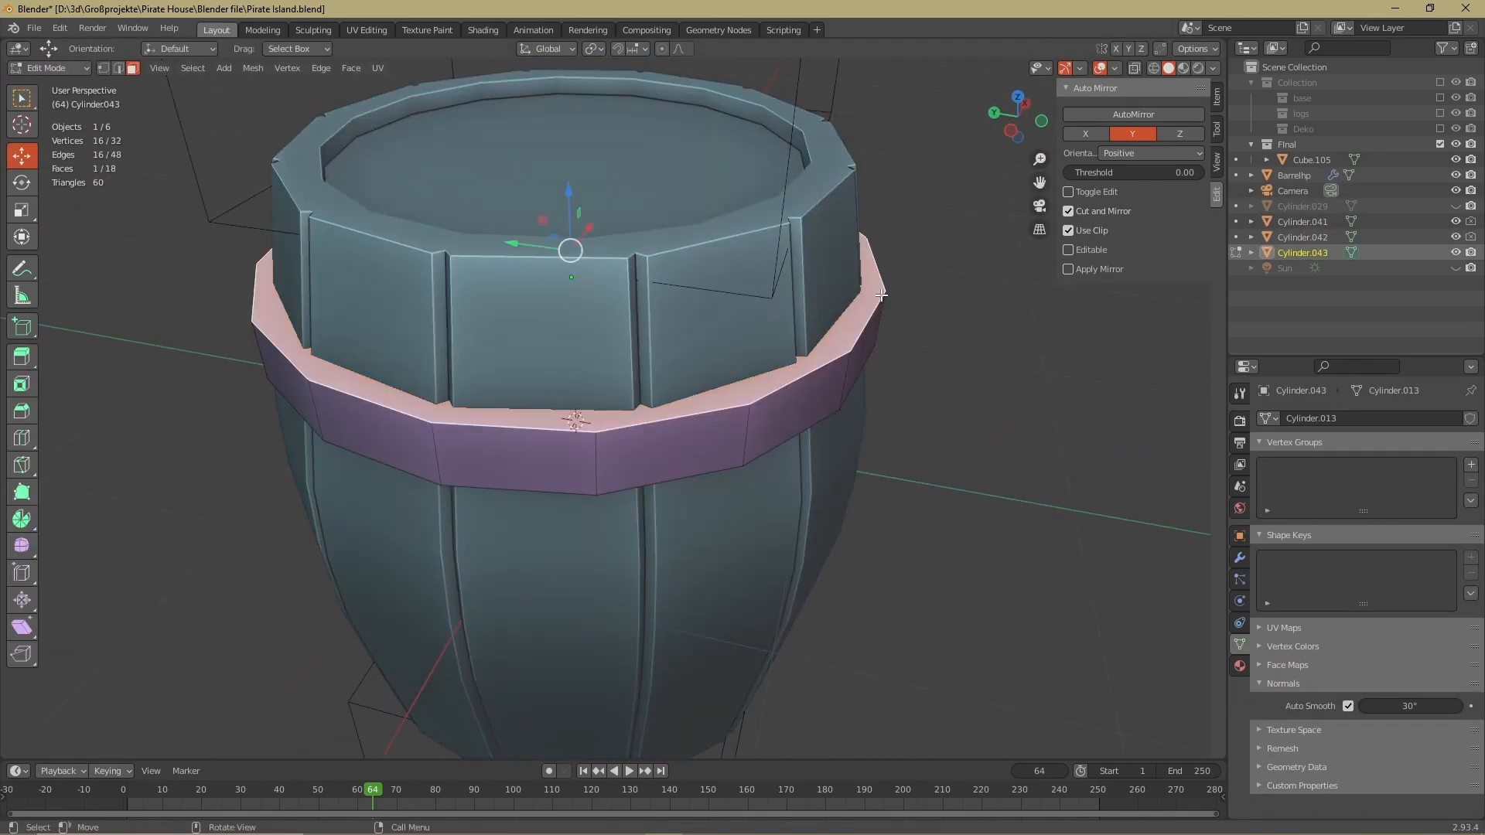
key(Tab)
Add a Mirror modifier to the hoop along Z with Barrelhp as the mirror object, creating the lower hoop
middle_drag(681, 393, 823, 229)
click(1240, 558)
click(1315, 419)
click(1160, 597)
click(1451, 560)
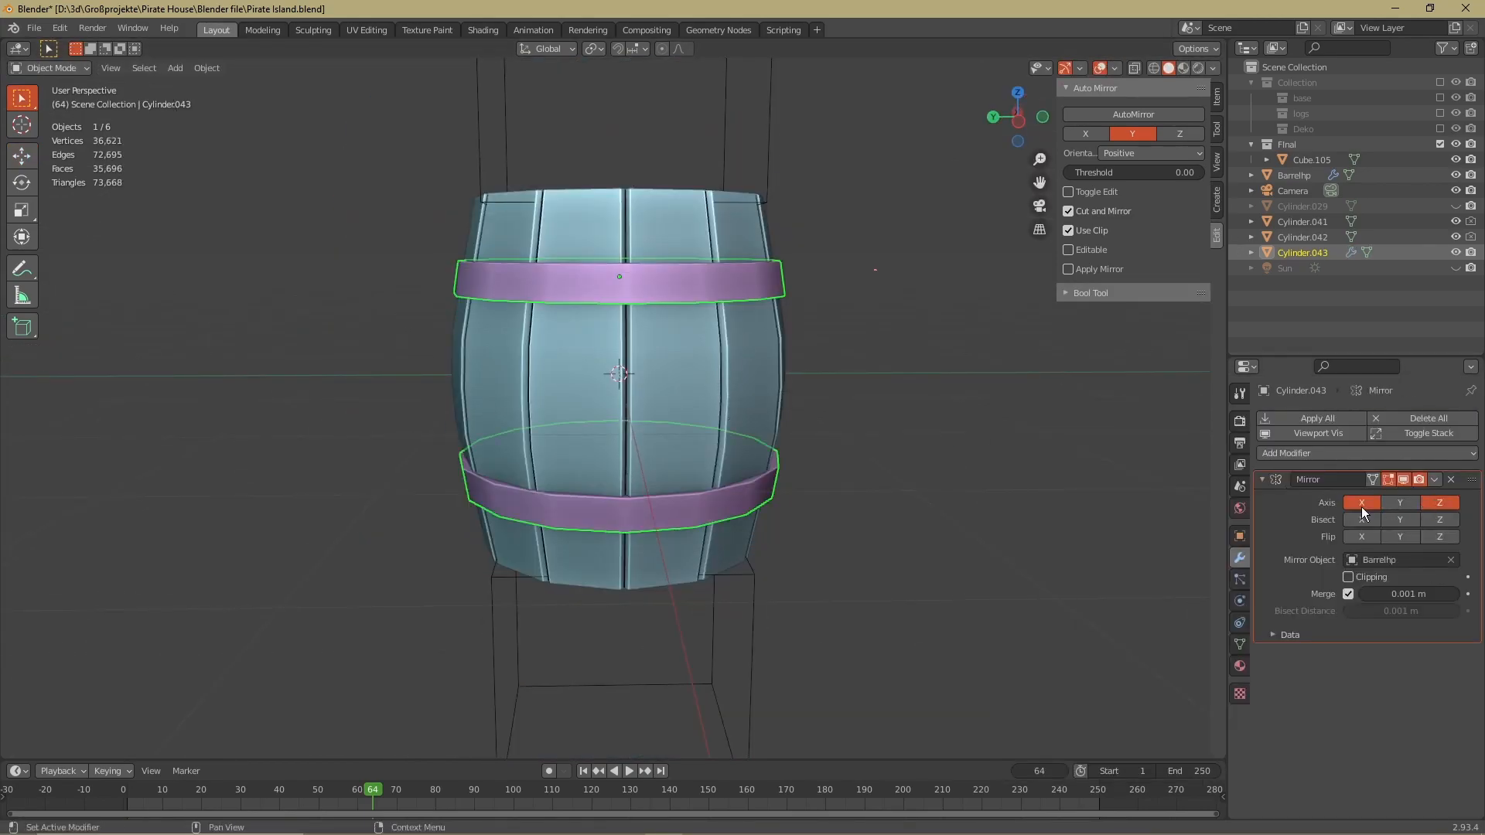
scroll(967, 434, down, 3)
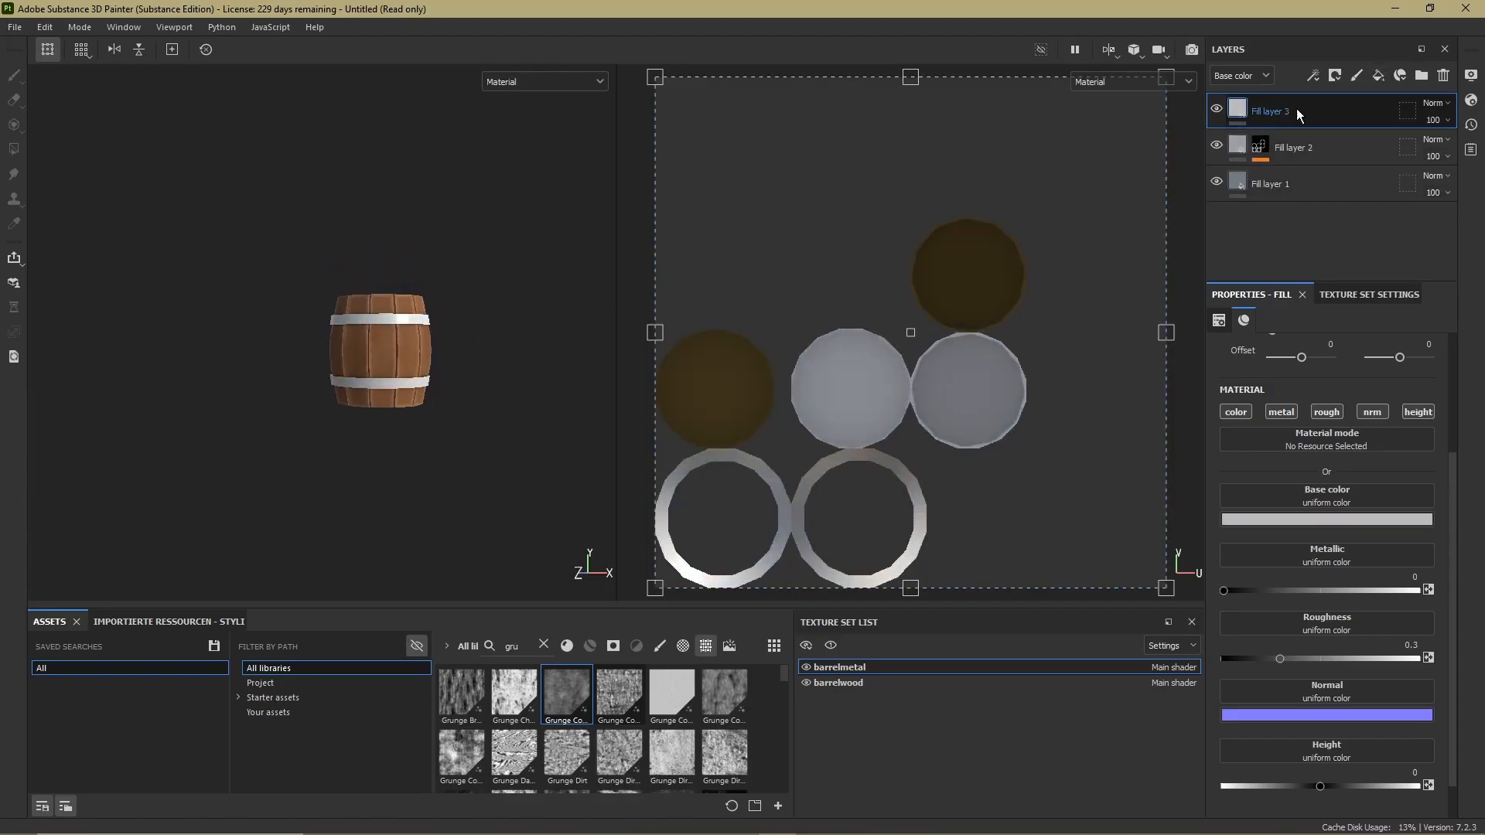
Switch to Substance 3D Painter and add a fill effect to the mask of Fill layer 3 in the barrelmetal texture set
right_click(1297, 109)
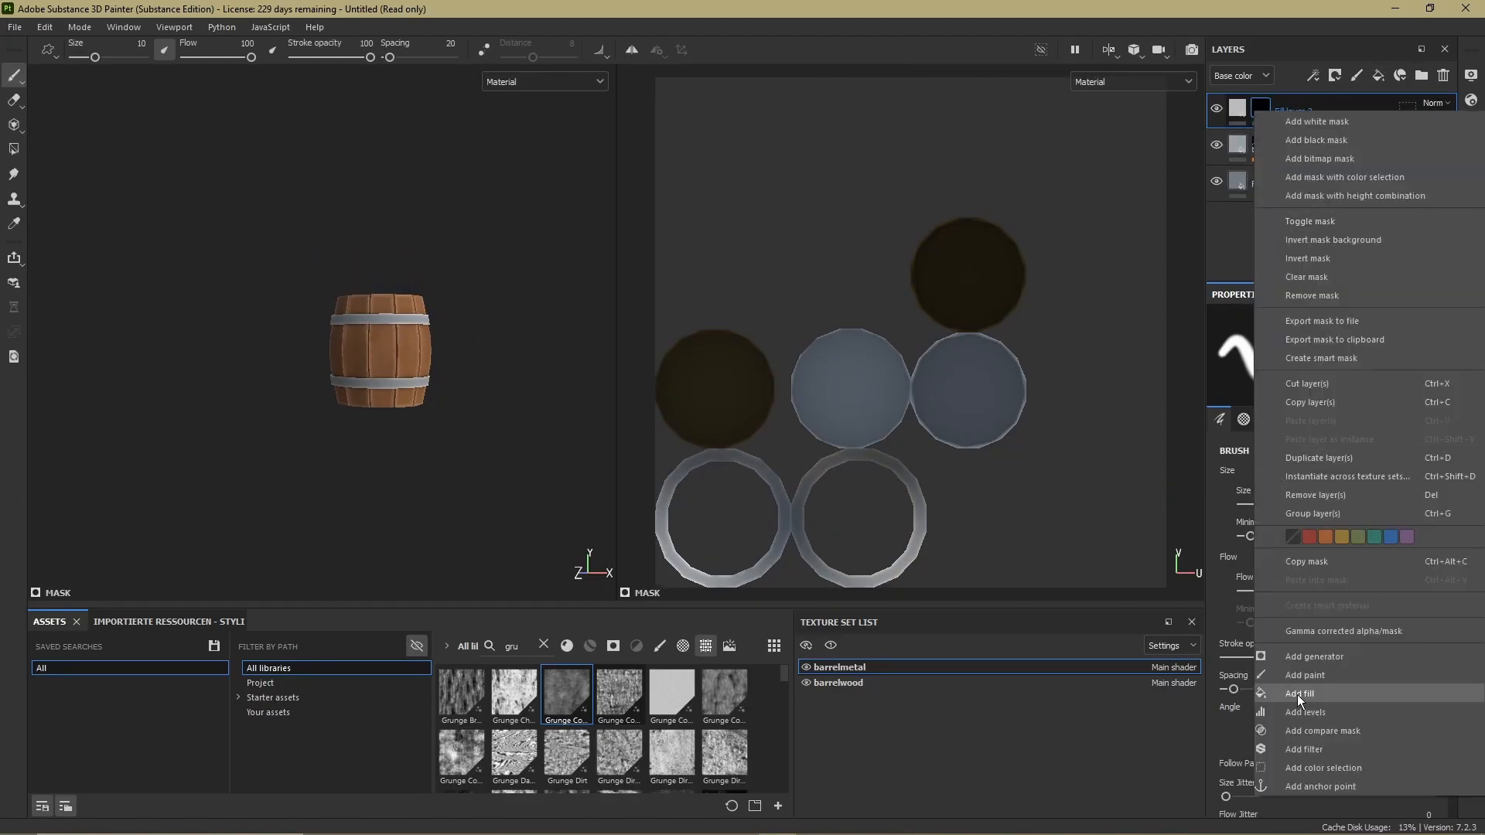
click(1299, 694)
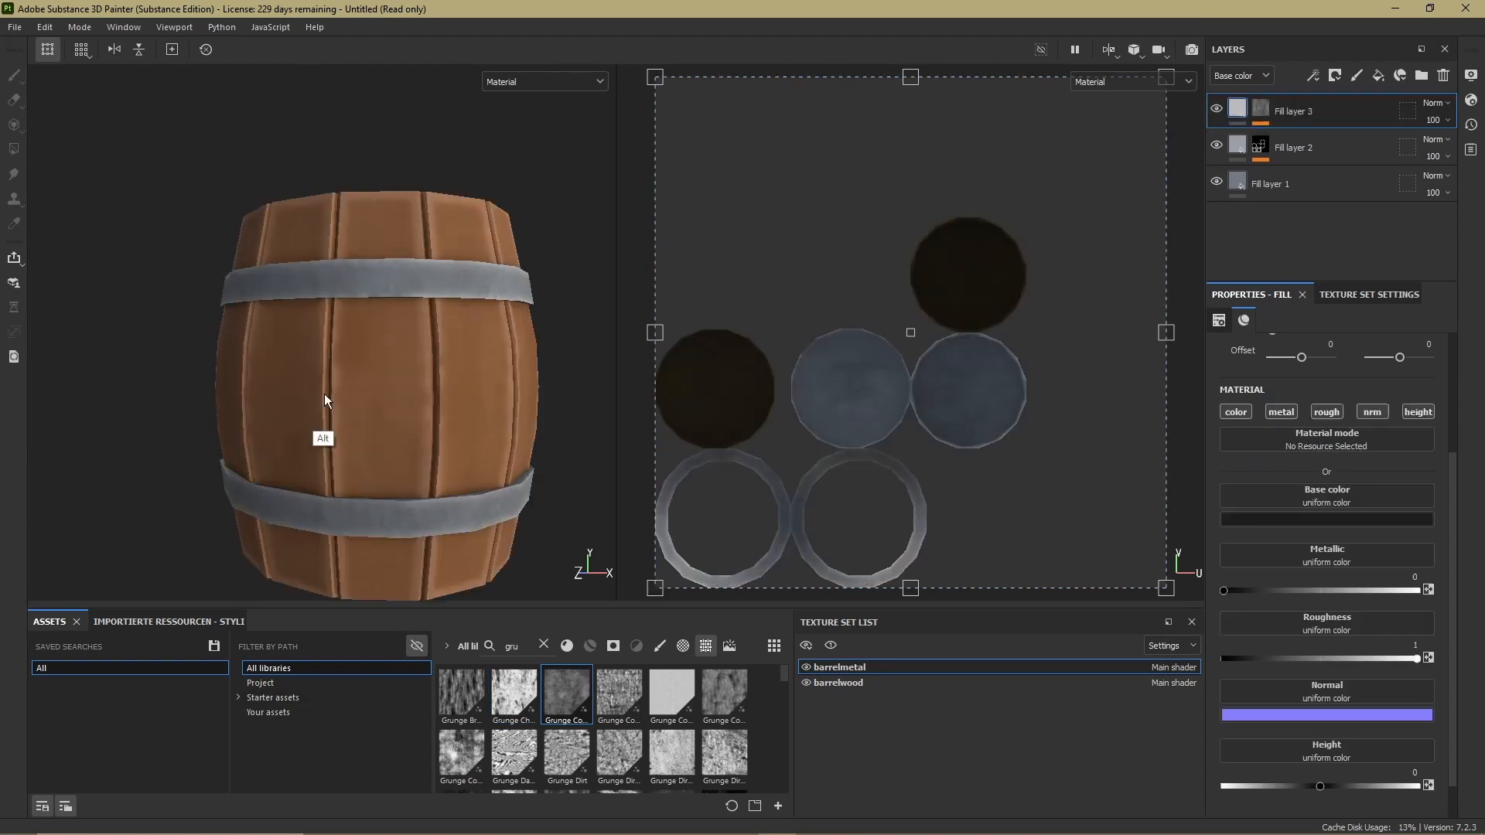
alt+drag(410, 430, 325, 421)
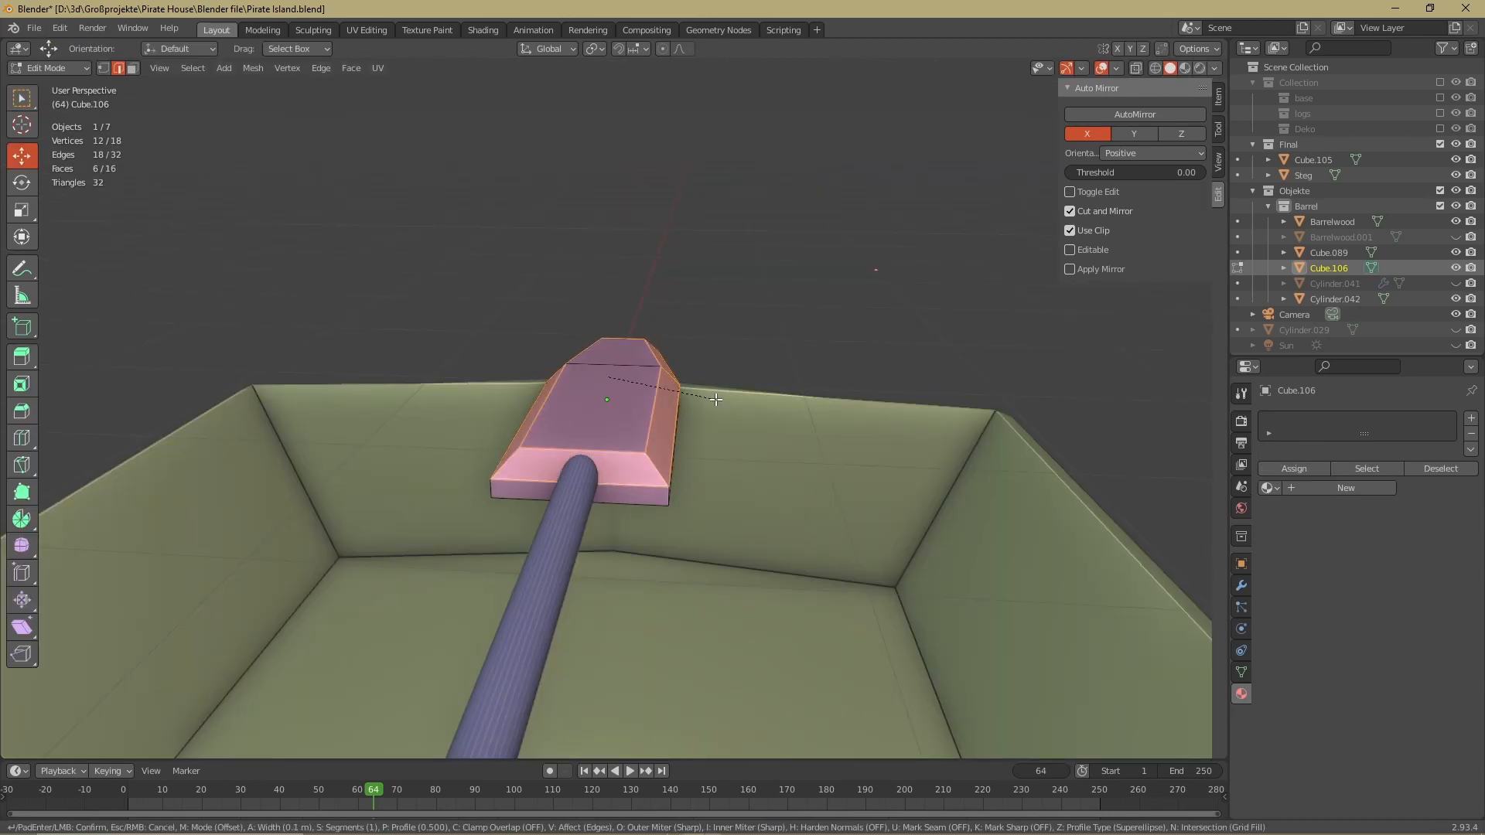
Switch to Blender, shape the block at the shaft's end into a flat, tapered blade and join it to the shaft as an oar
key(Escape)
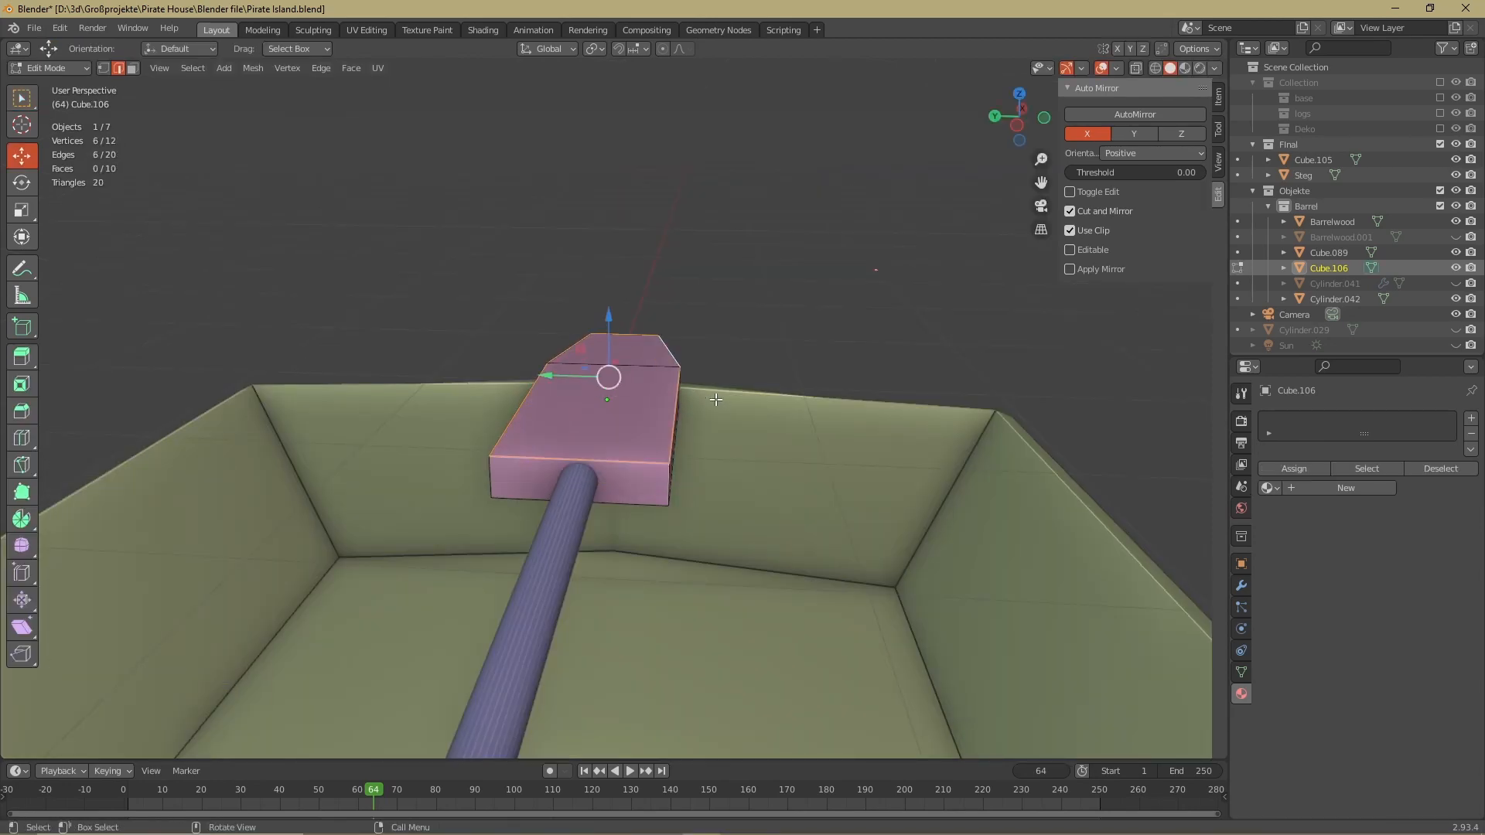
click(716, 399)
middle_drag(715, 399, 542, 460)
click(641, 460)
shift+click(716, 497)
shift+click(393, 457)
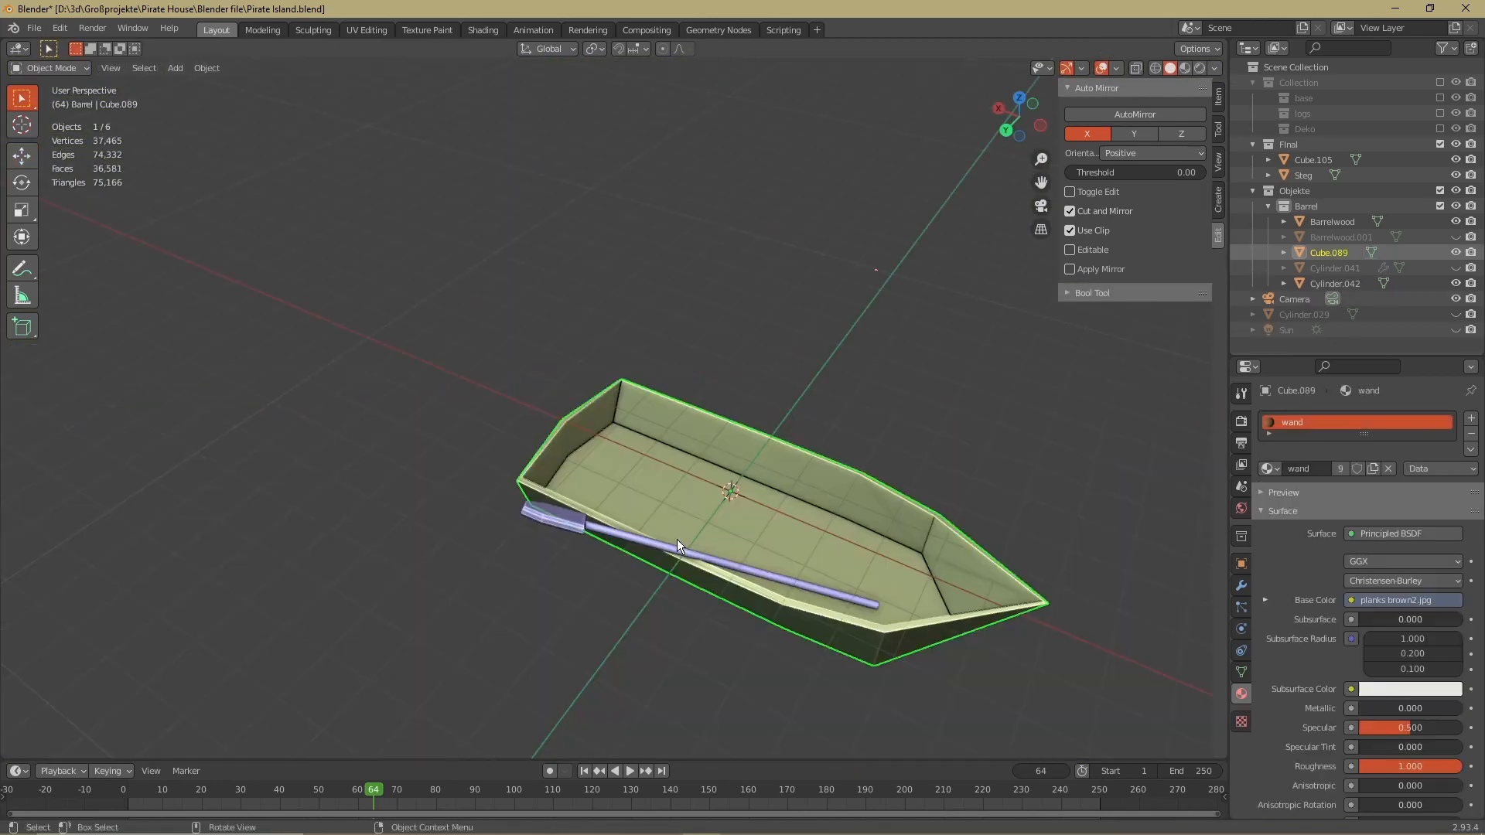
Add a Mirror modifier to the oar to create a matching one on the opposite side of the boat
click(1242, 585)
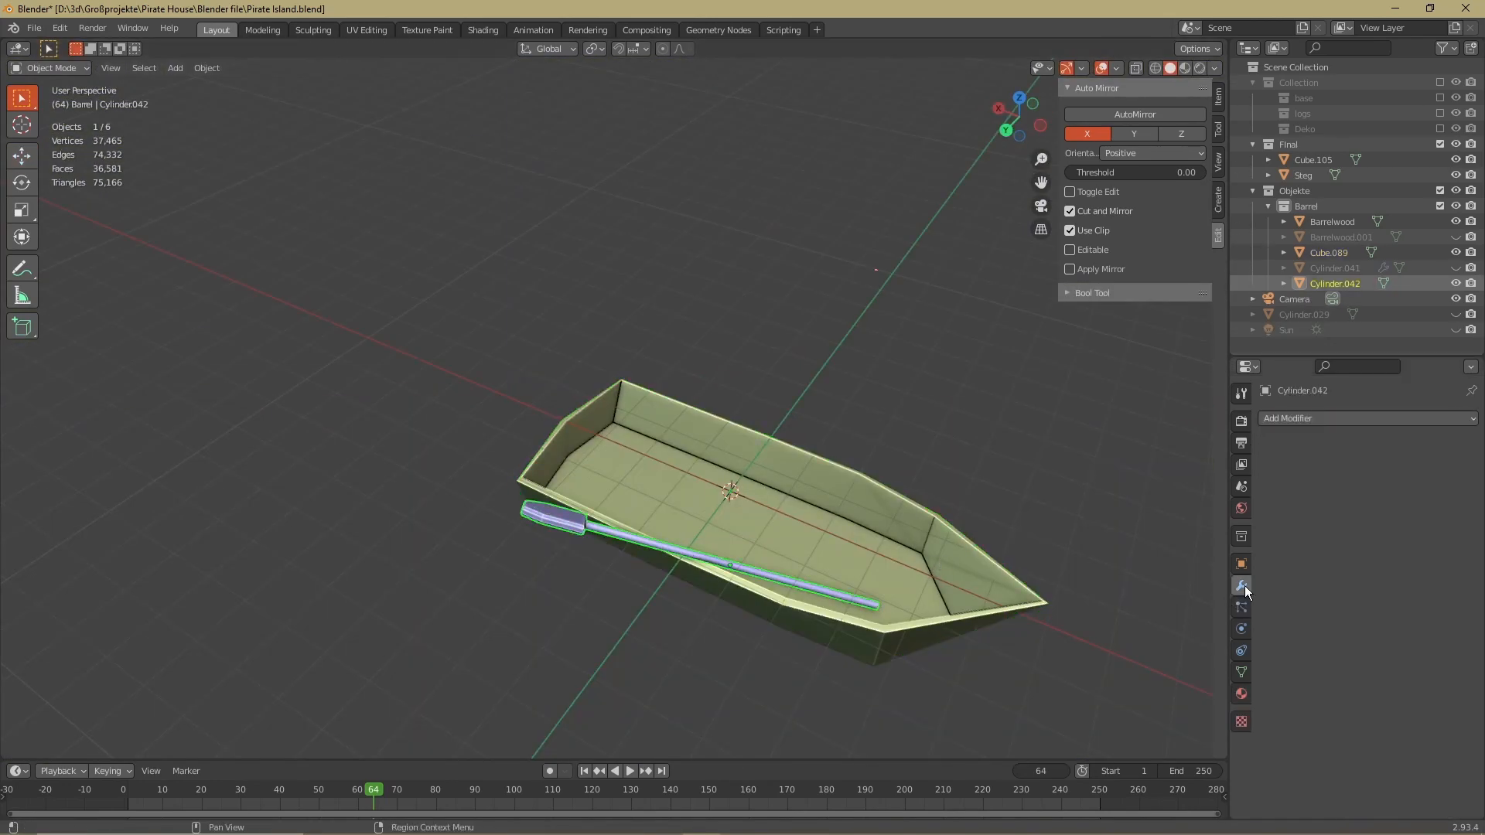
click(1365, 419)
click(1164, 598)
click(1439, 559)
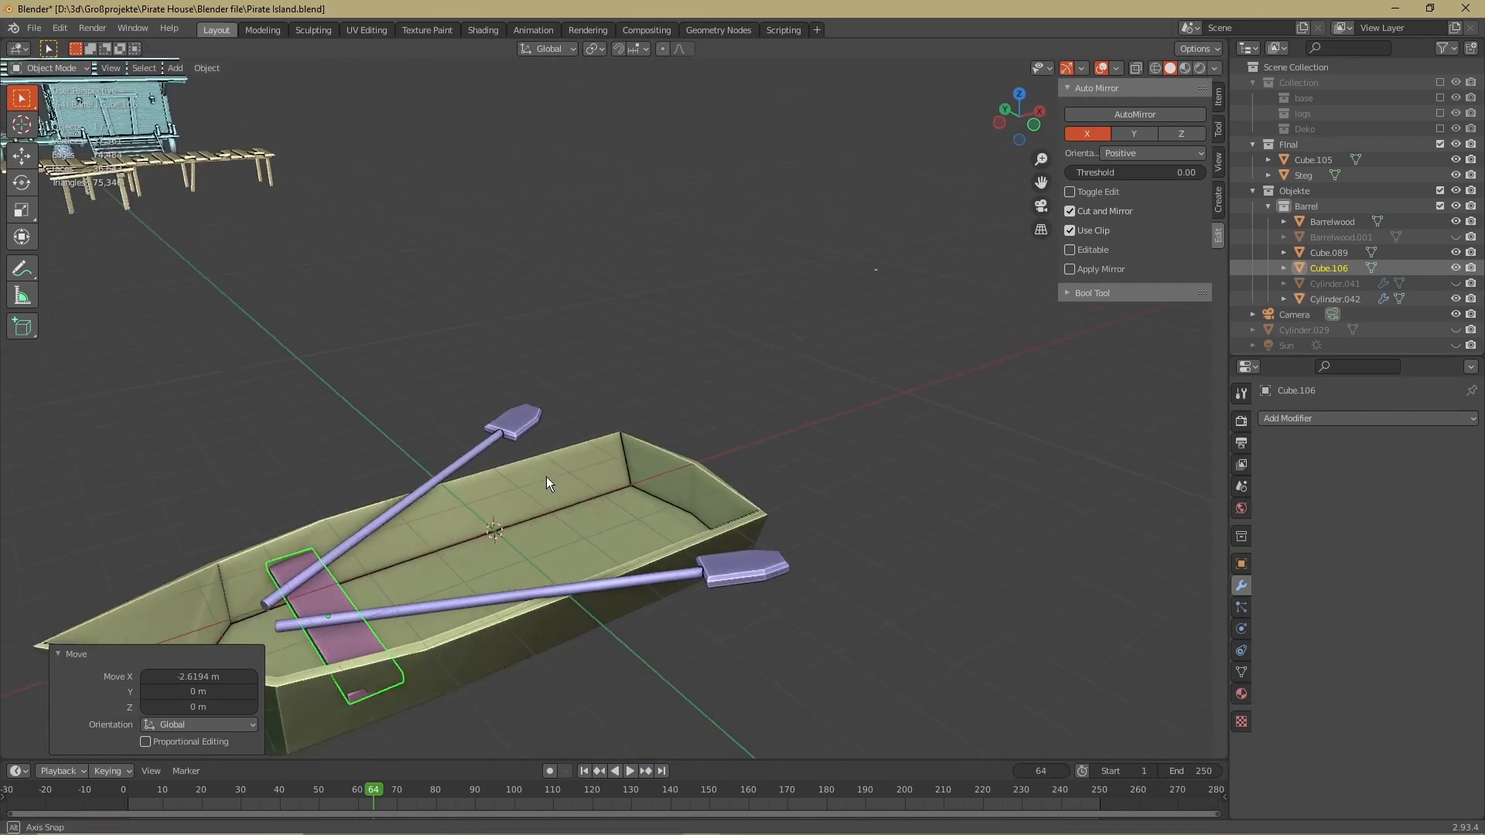
click(611, 623)
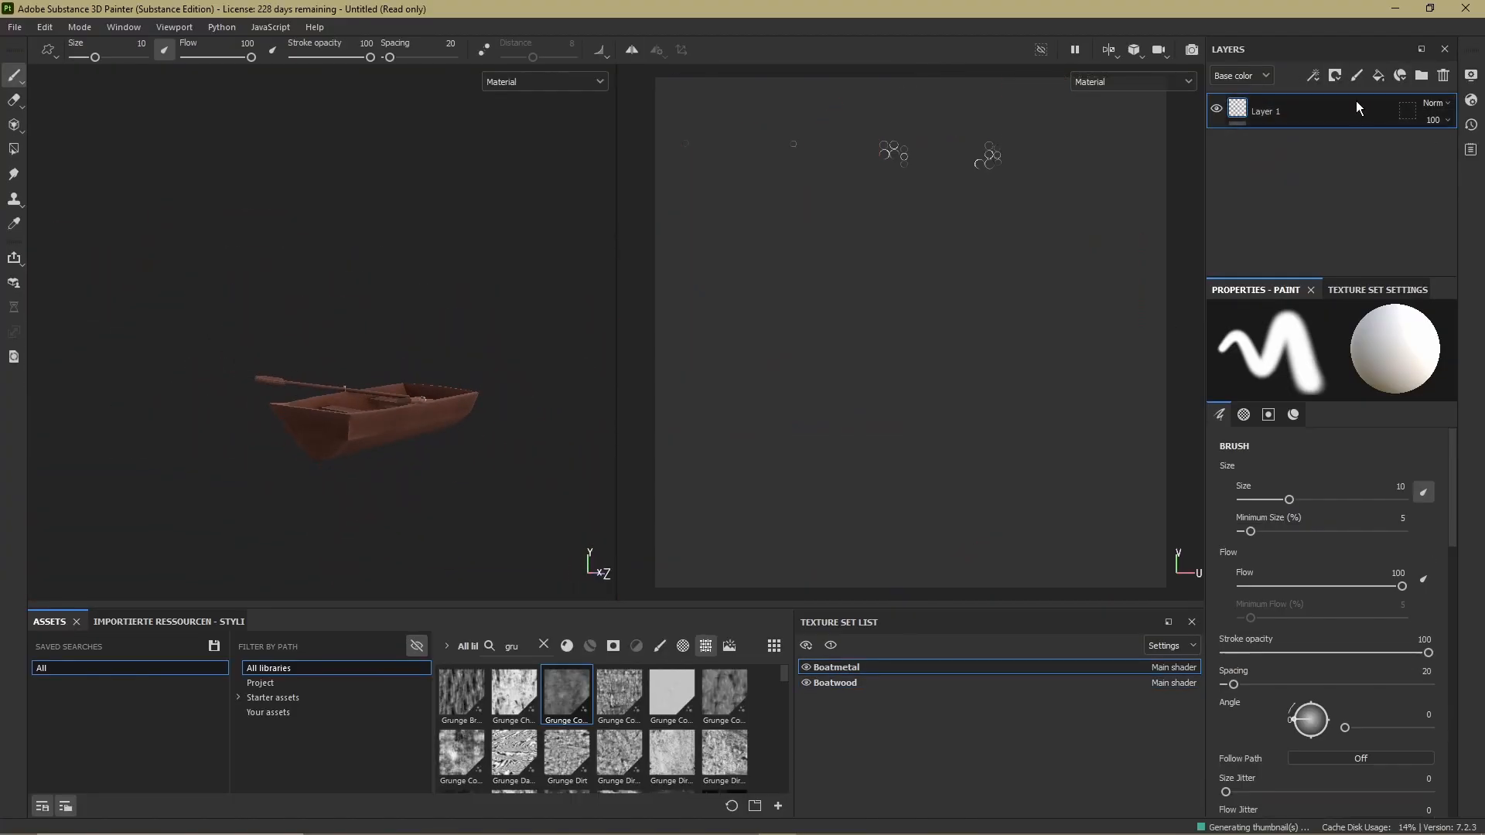
Switch to Substance 3D Painter and select Layer 1 of the Boatmetal texture set
click(1357, 104)
click(1351, 591)
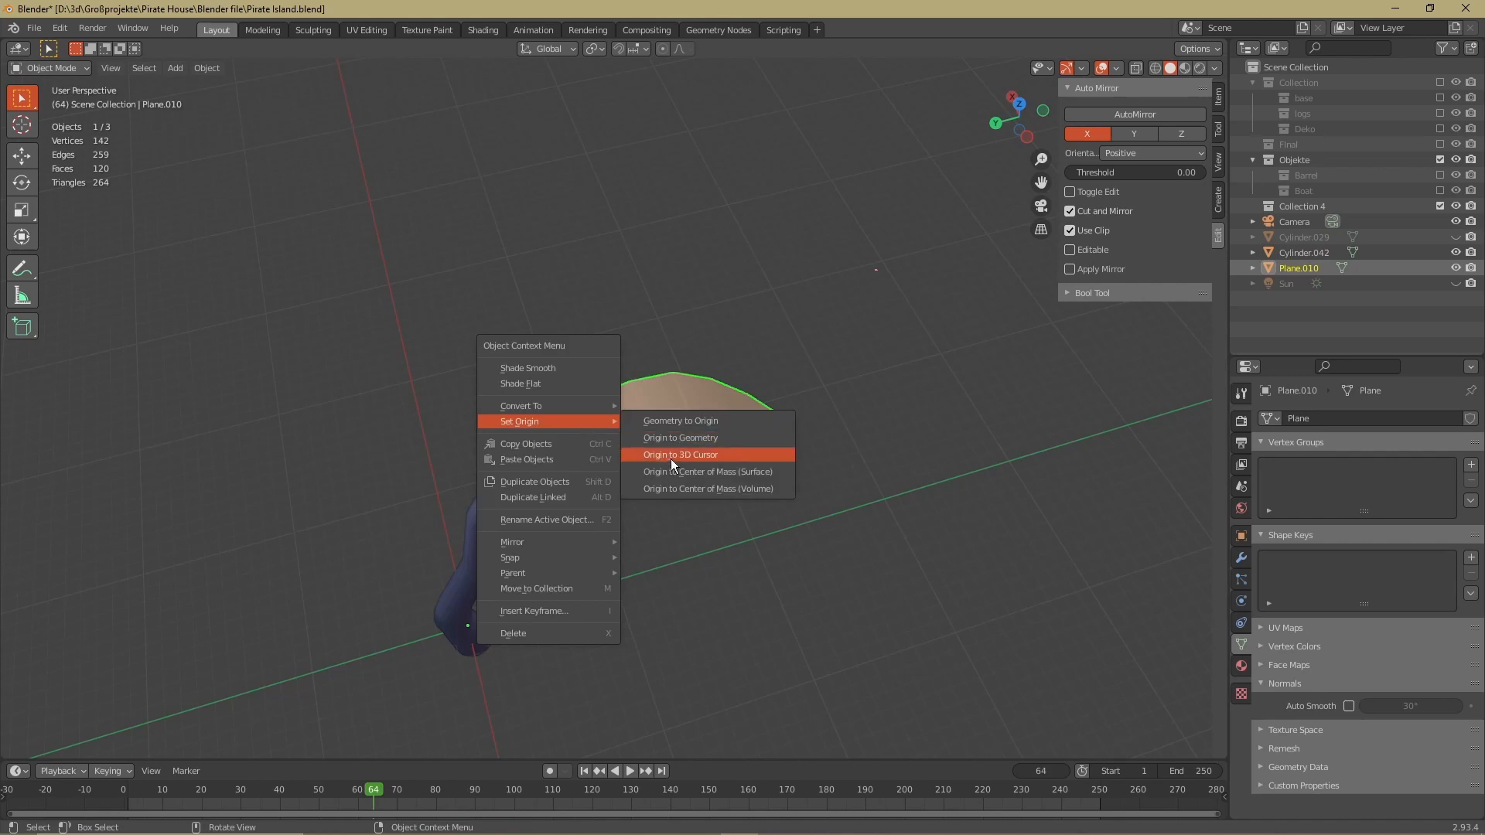
Switch to Blender and rotate the second palm leaf about 64° around the Z axis at the trunk's tip
key(r)
key(z)
click(560, 357)
middle_drag(576, 372, 563, 365)
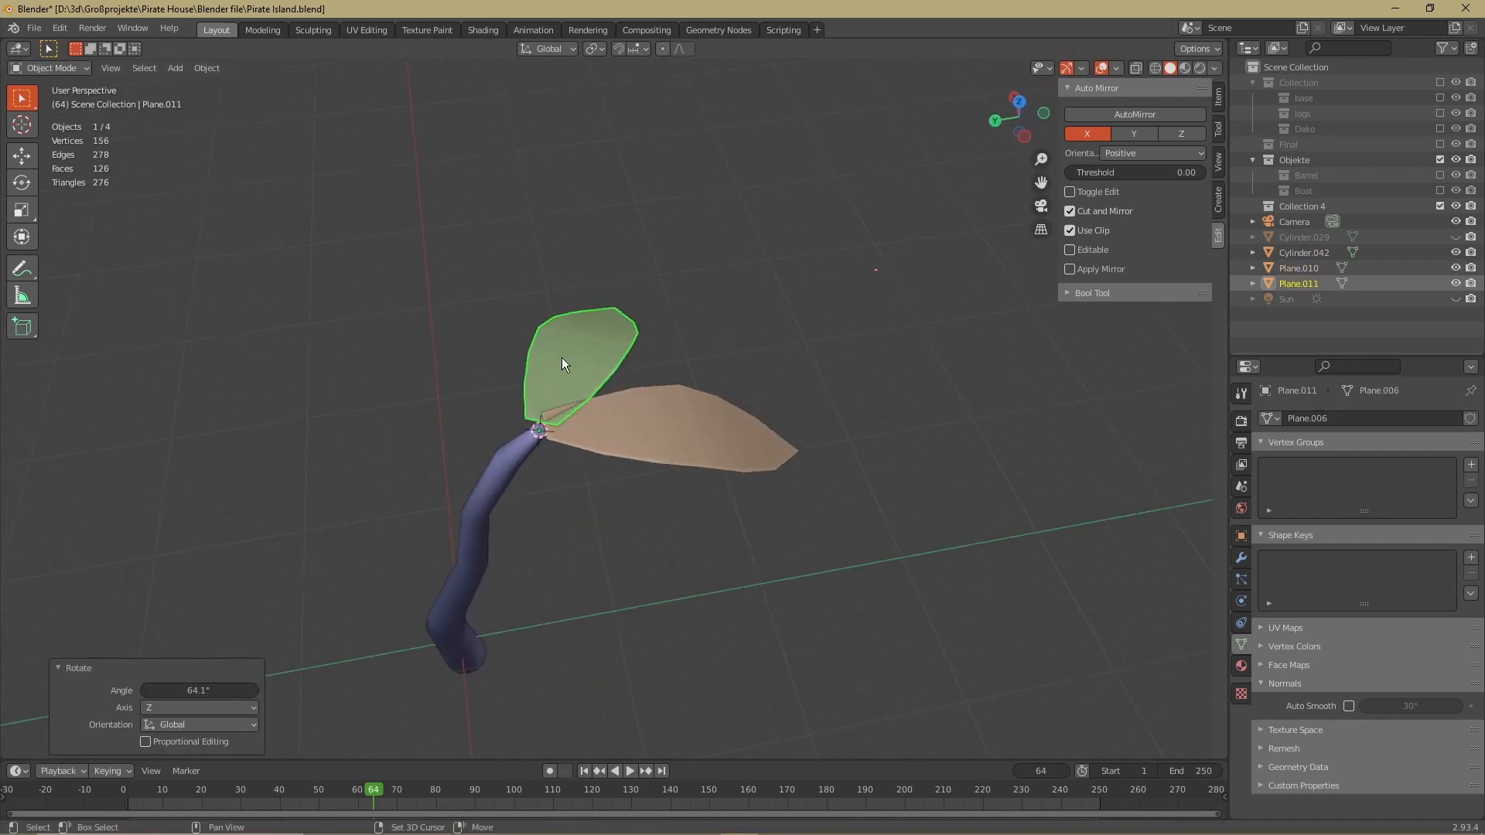
Duplicate the palm leaf repeatedly and rotate each copy around Z to complete a ring of five leaves
shift+click(608, 410)
key(shift+d)
key(r)
key(z)
click(448, 398)
click(484, 453)
key(shift+d)
key(r)
key(z)
shift+click(473, 449)
Select all five palm leaves and duplicate them about 1.5 m upward along Z as a second layer
shift+click(480, 394)
shift+click(562, 366)
shift+click(612, 415)
key(shift+d)
key(z)
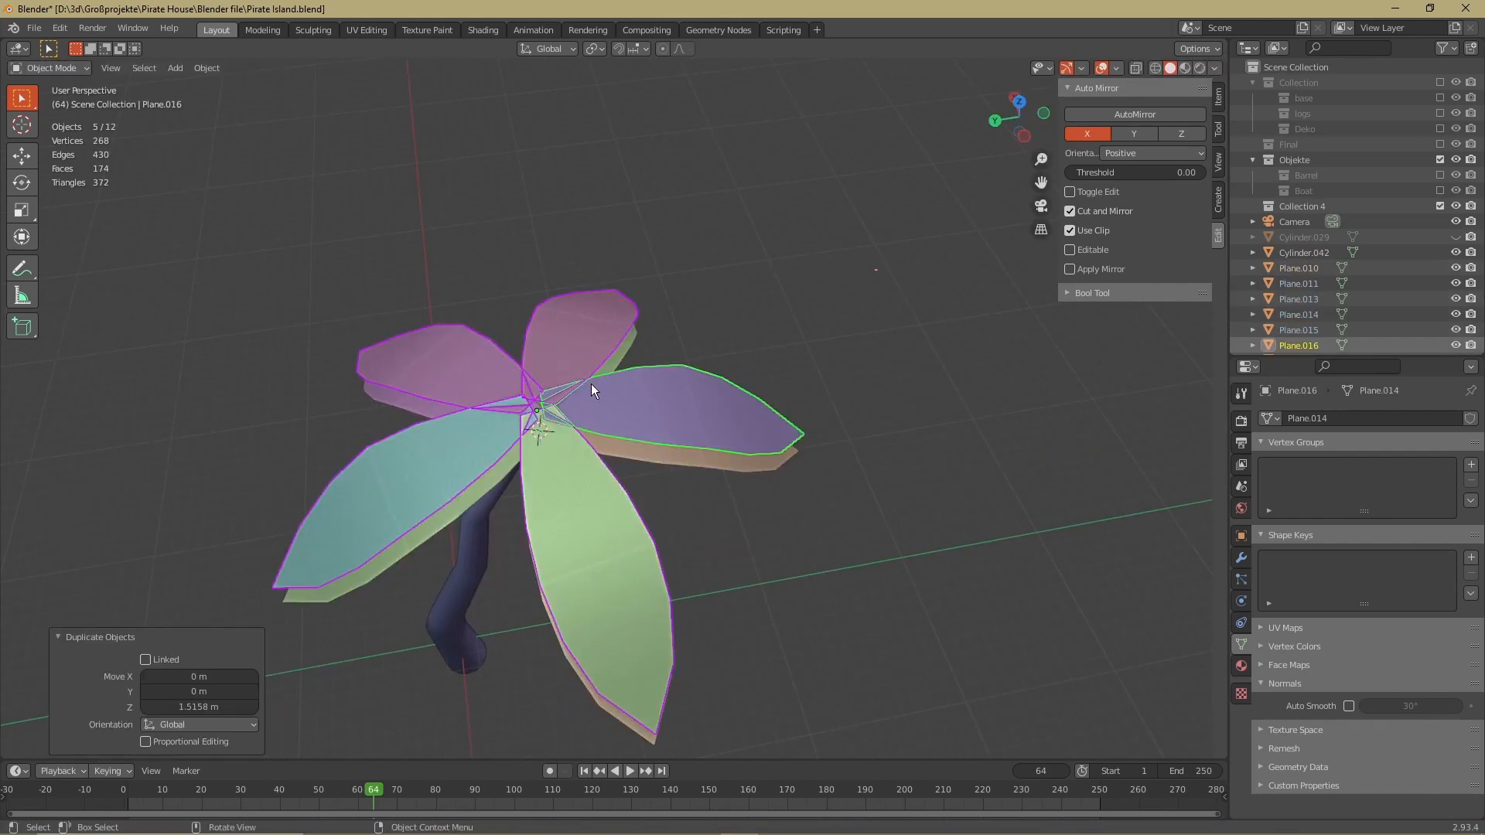
Rotate the upper layer of palm leaves around the Z axis and rescale it relative to the lower layer
key(r)
key(z)
key(s)
middle_drag(588, 472, 557, 415)
key(Tab)
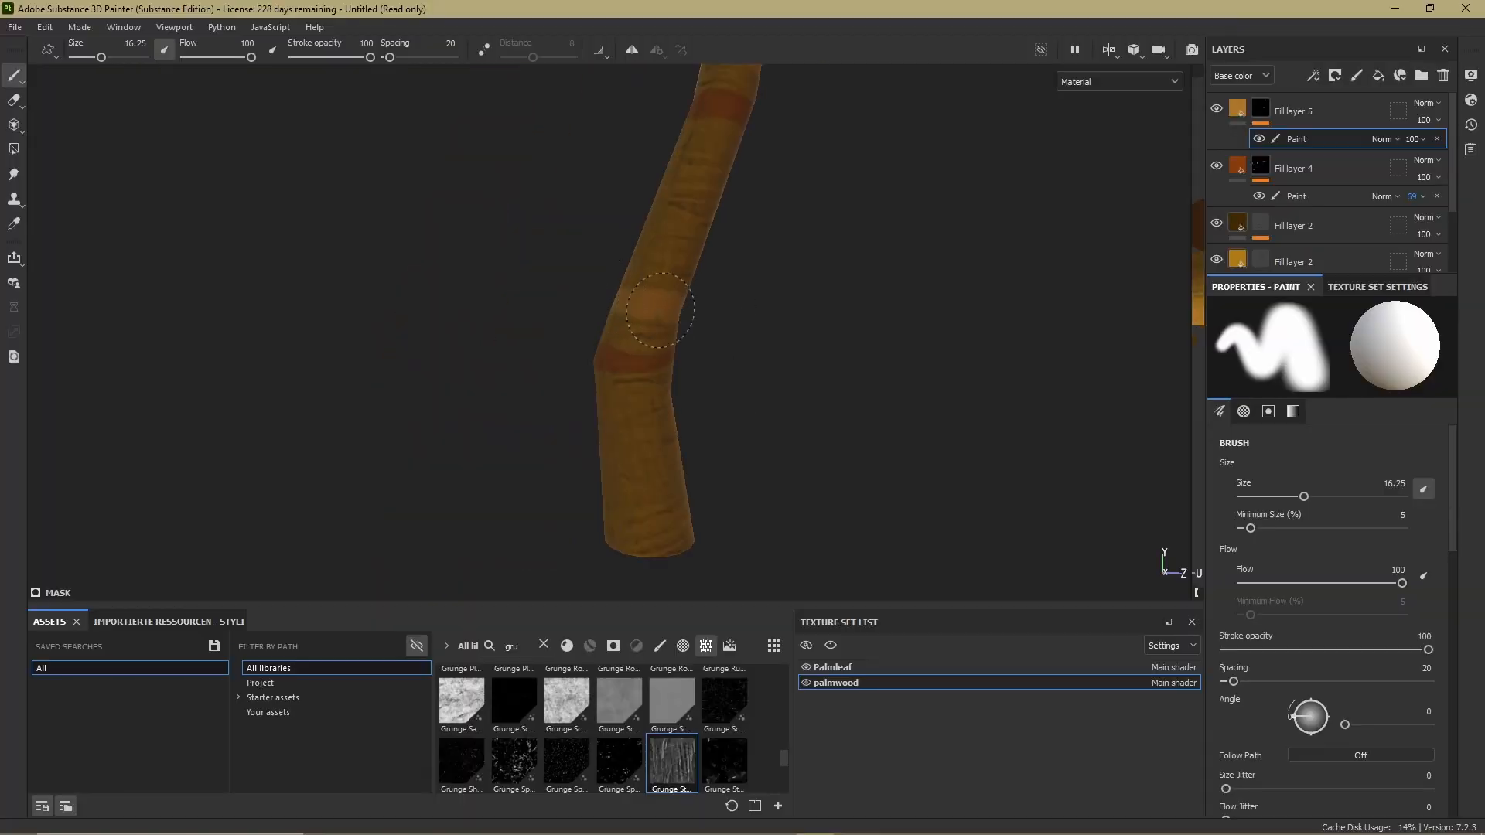
Switch to Substance 3D Painter and paint light orange bands on the palm trunk through the mask of Fill layer 5
alt+drag(730, 170, 764, 210)
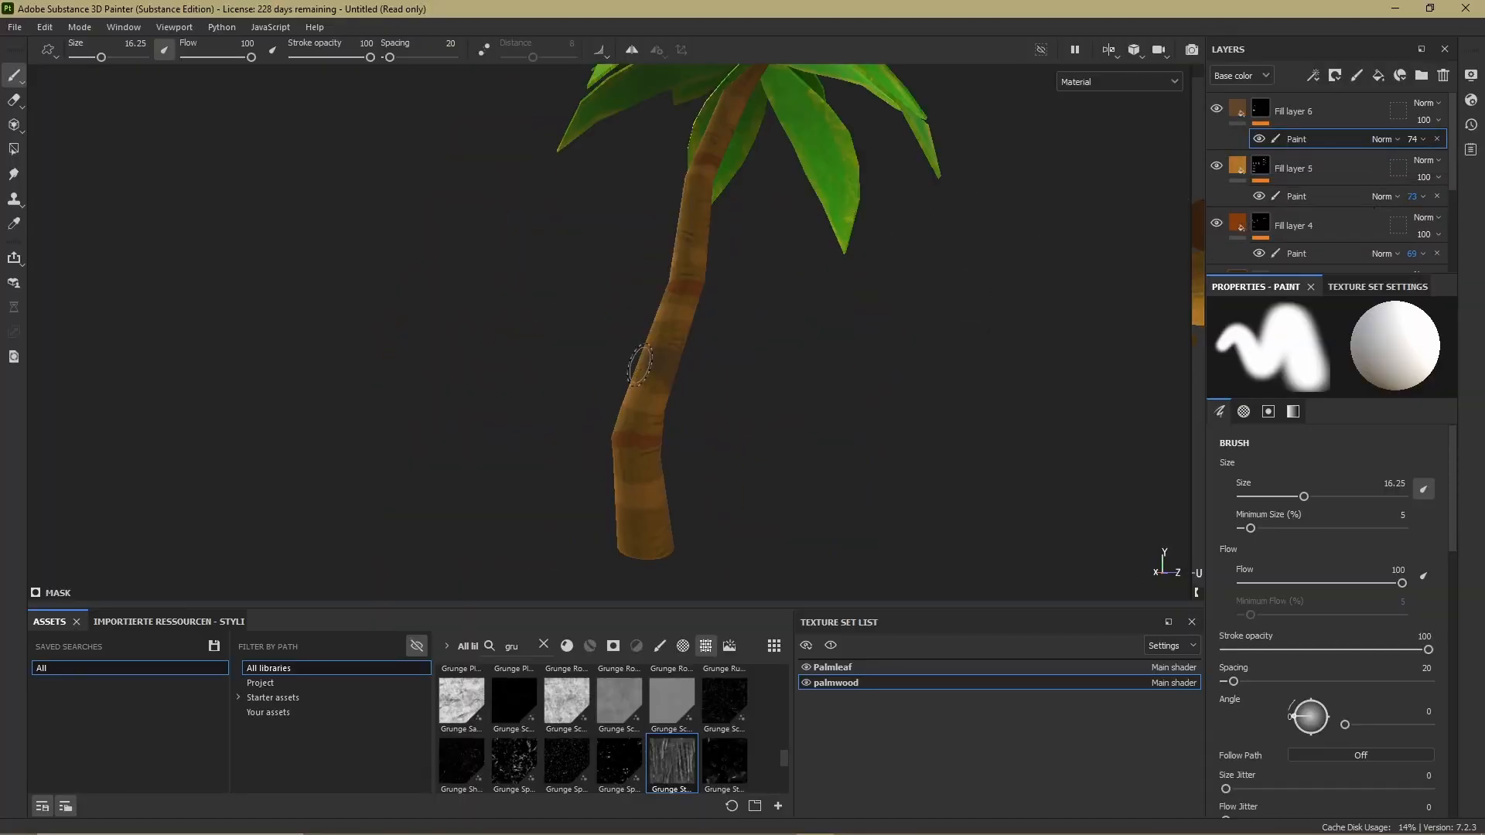
alt+drag(766, 387, 637, 359)
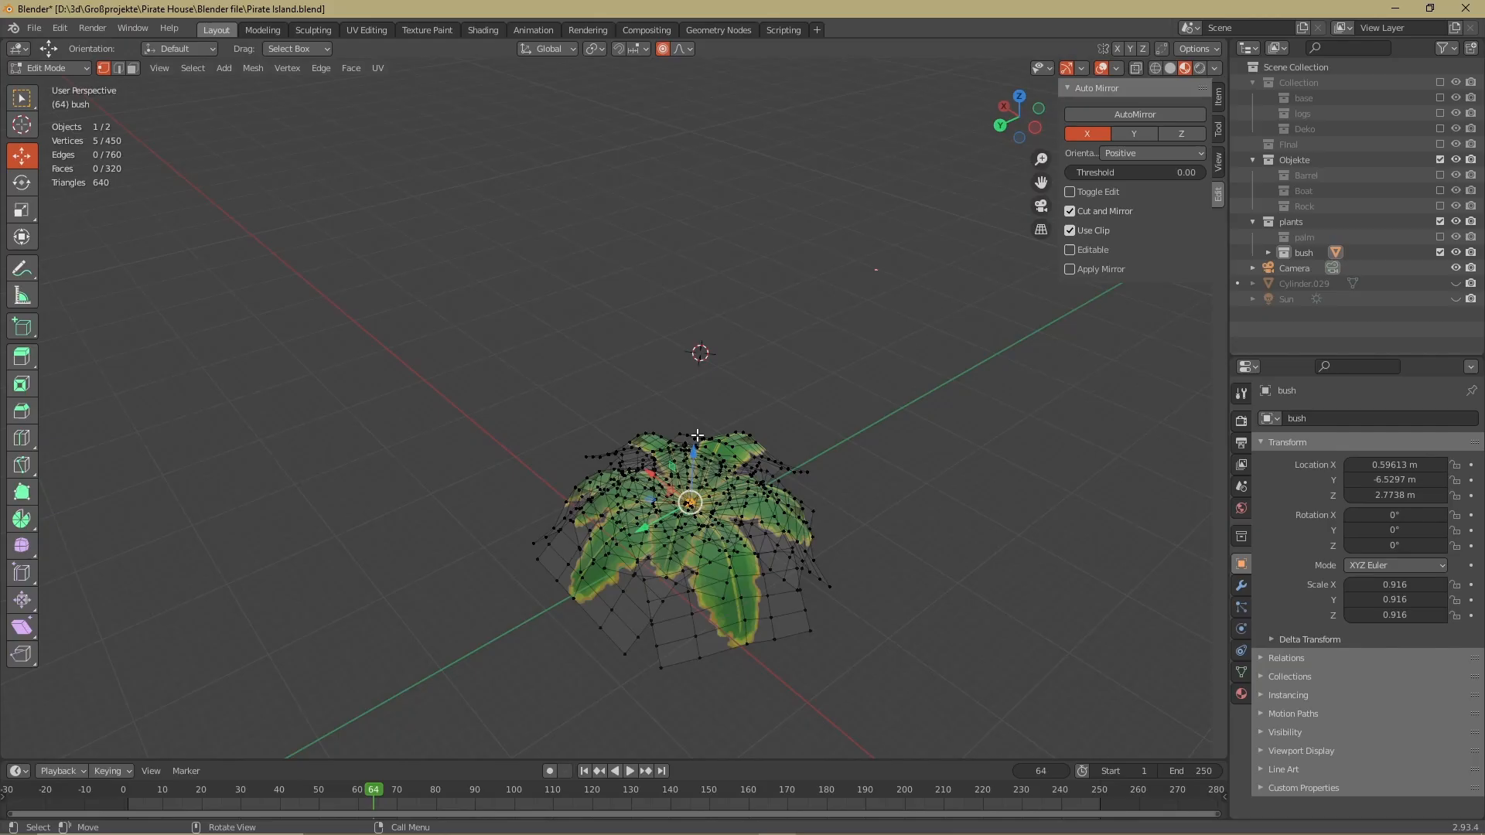
Switch to Blender, finish editing the bush mesh and return to Object Mode
click(699, 461)
key(Tab)
click(1242, 593)
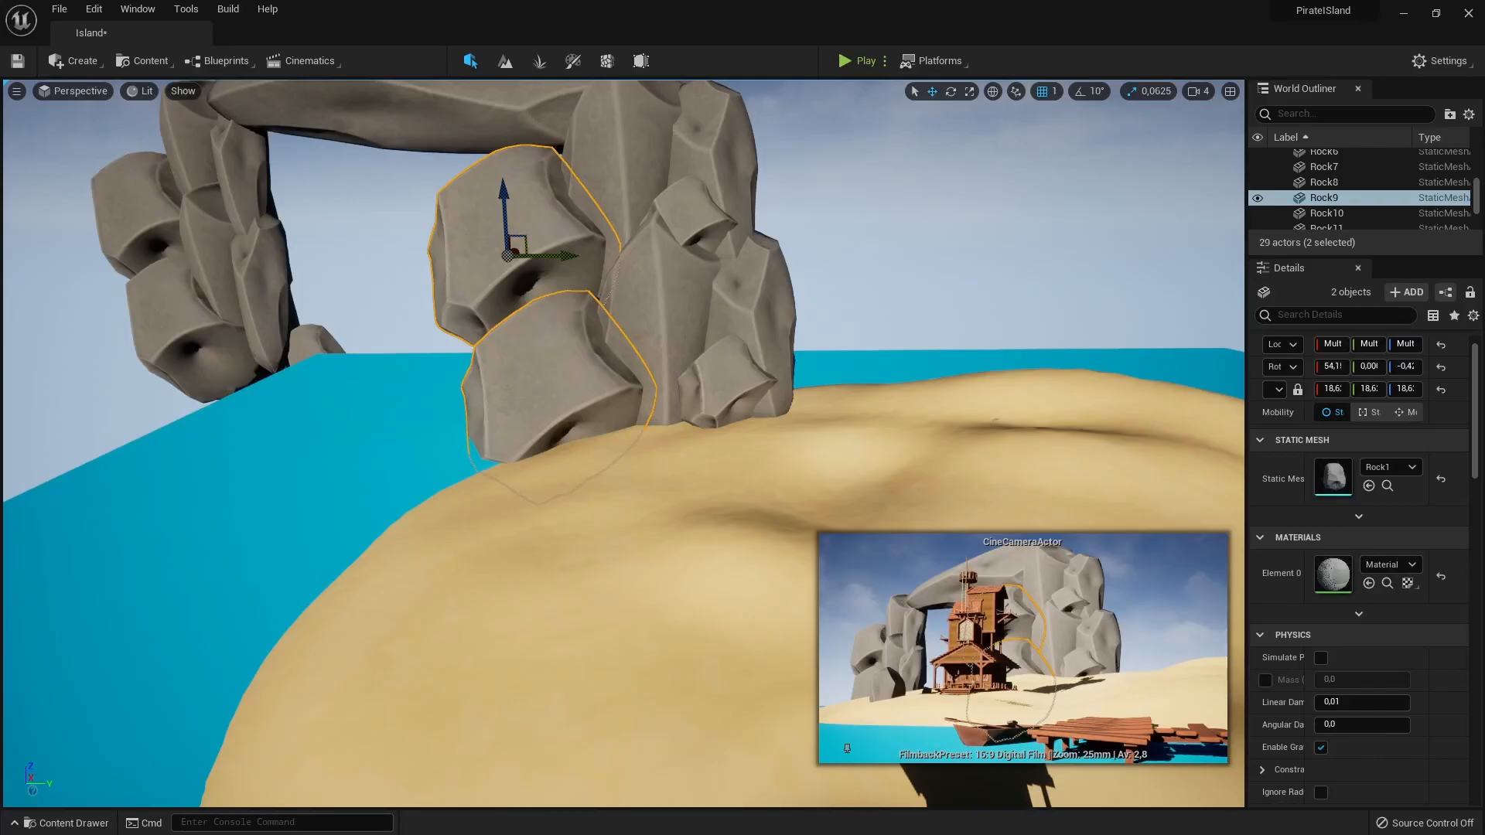
ctrl+click(671, 302)
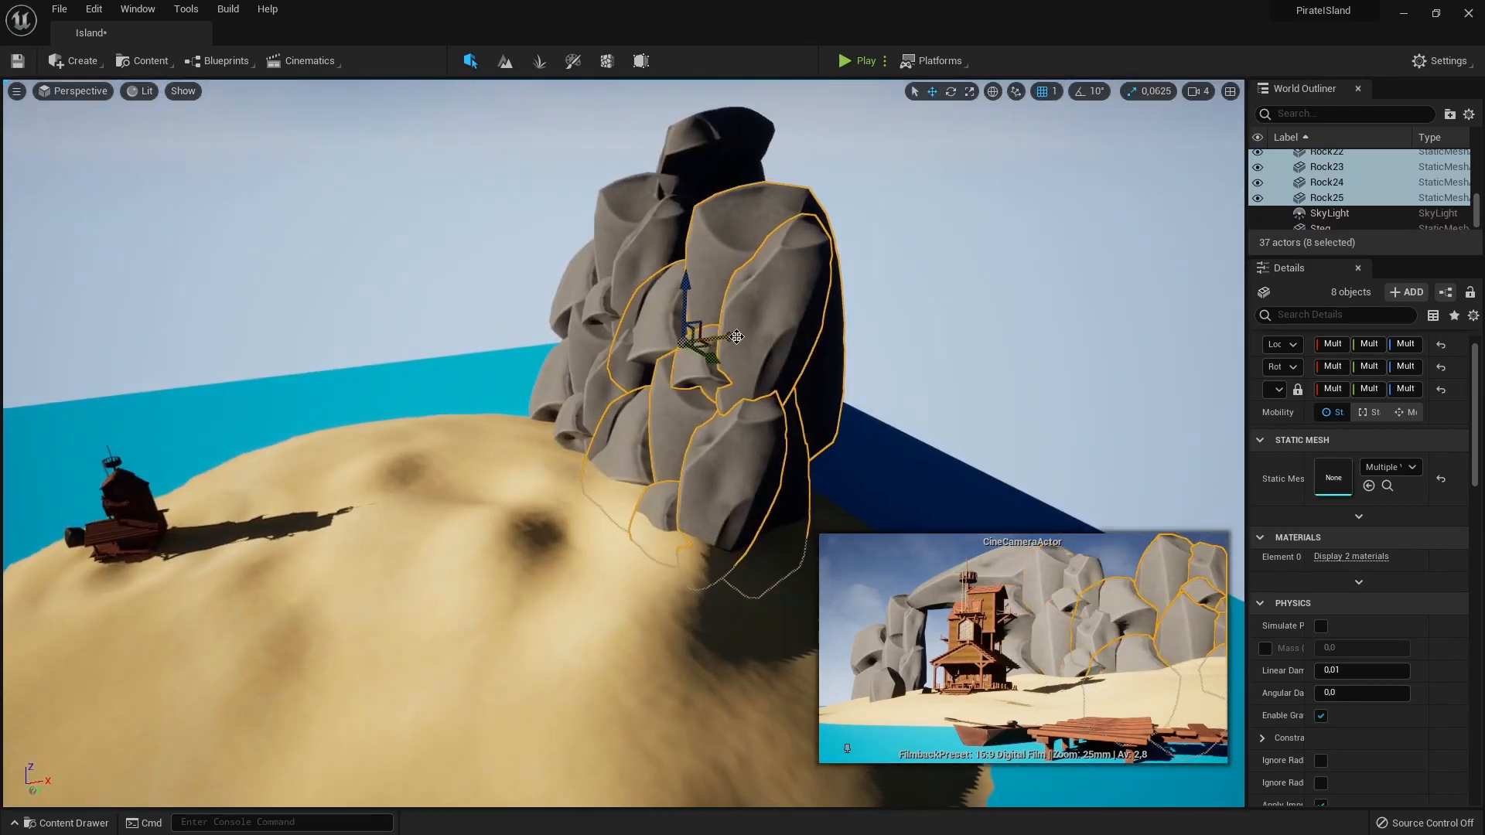
Switch to Unreal Engine and reposition the selected rock formation on the island behind the house
alt+drag(713, 430, 1005, 374)
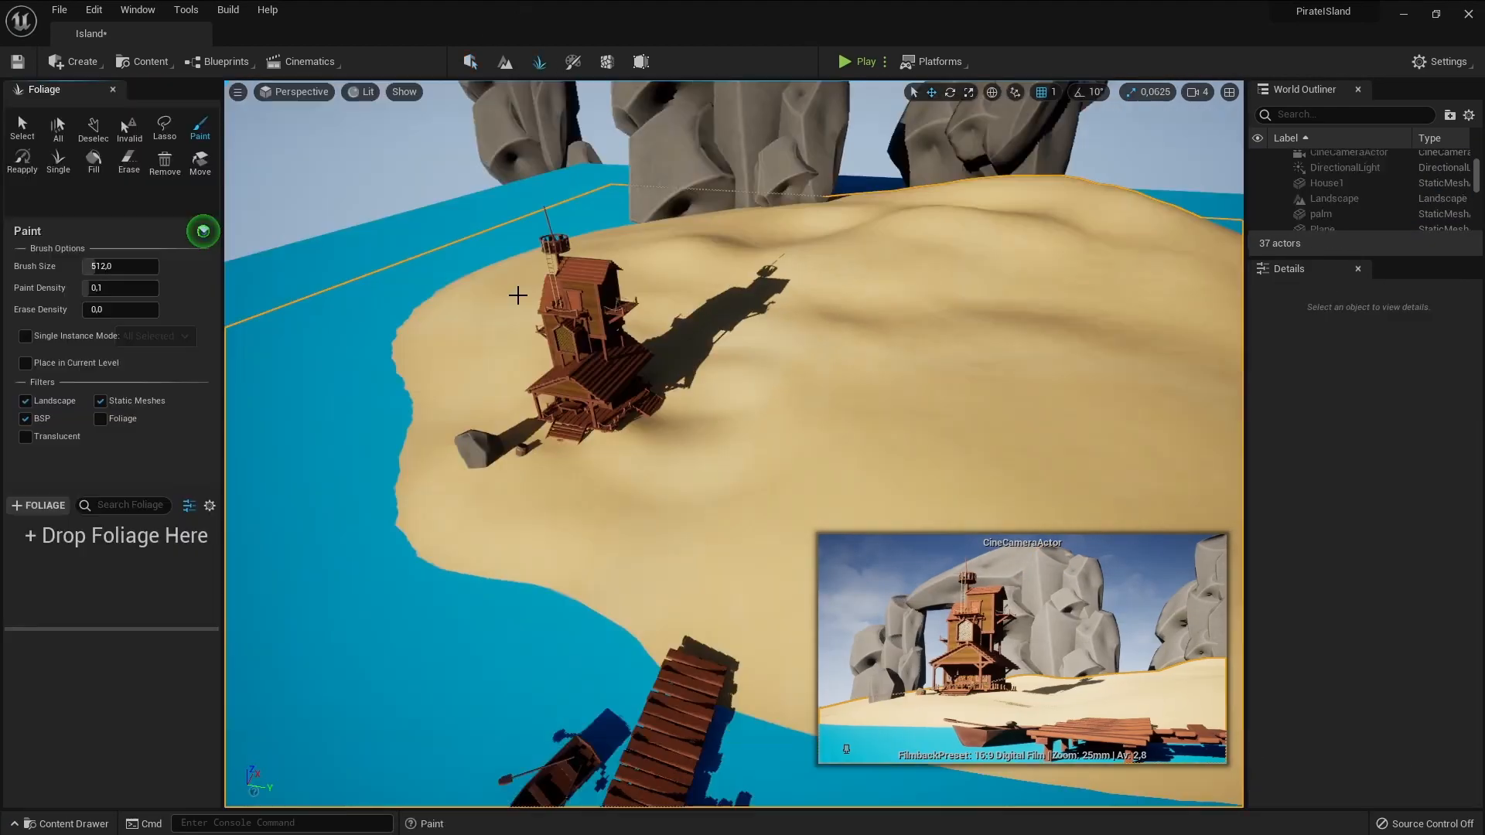
Add the rock mesh from the Models/Rock1 folder to the Foliage mode's list of foliage types
key(ctrl+space)
click(62, 711)
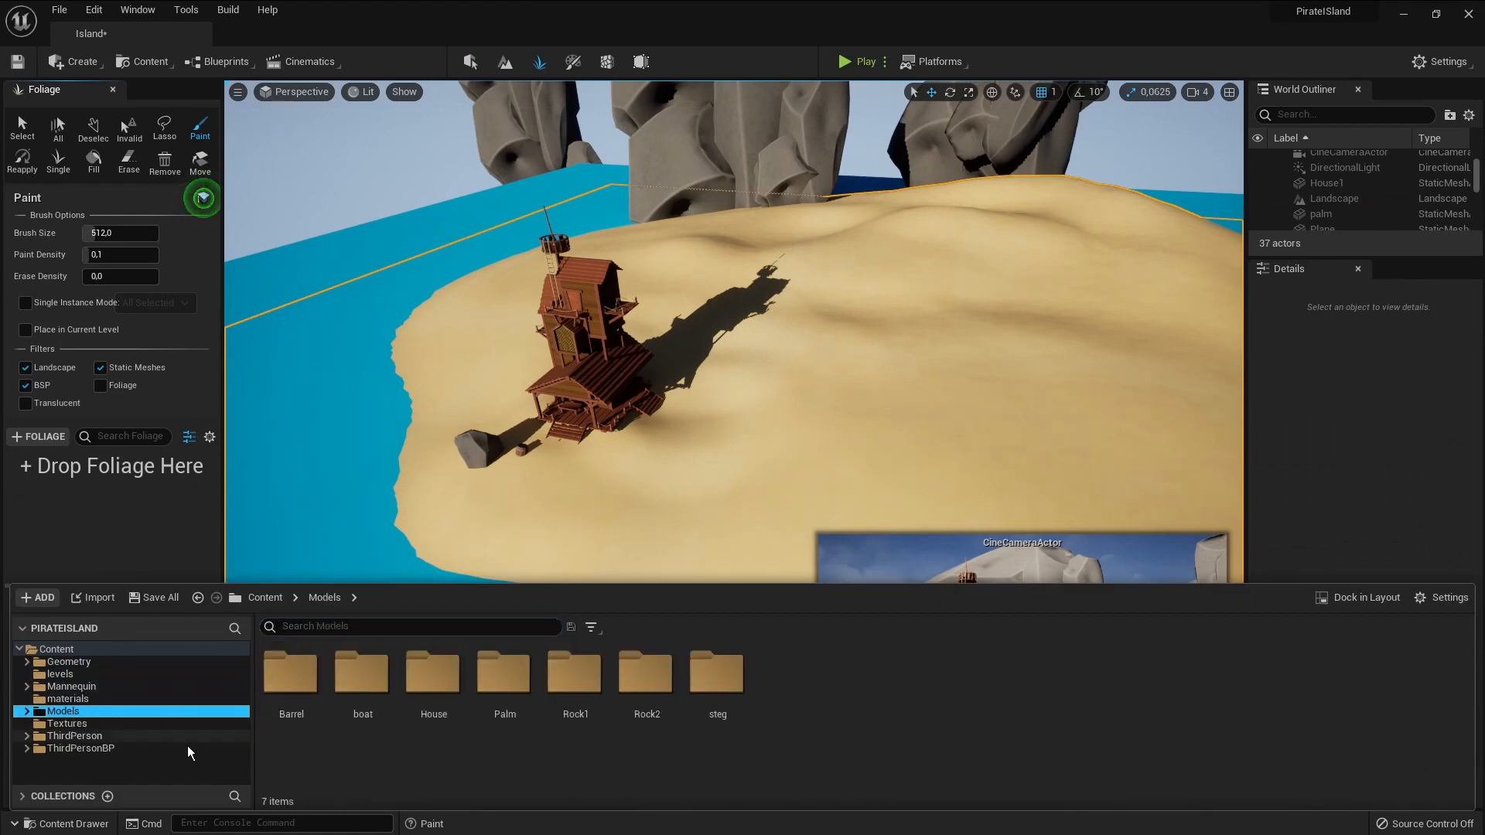
double_click(576, 669)
drag(362, 673, 108, 479)
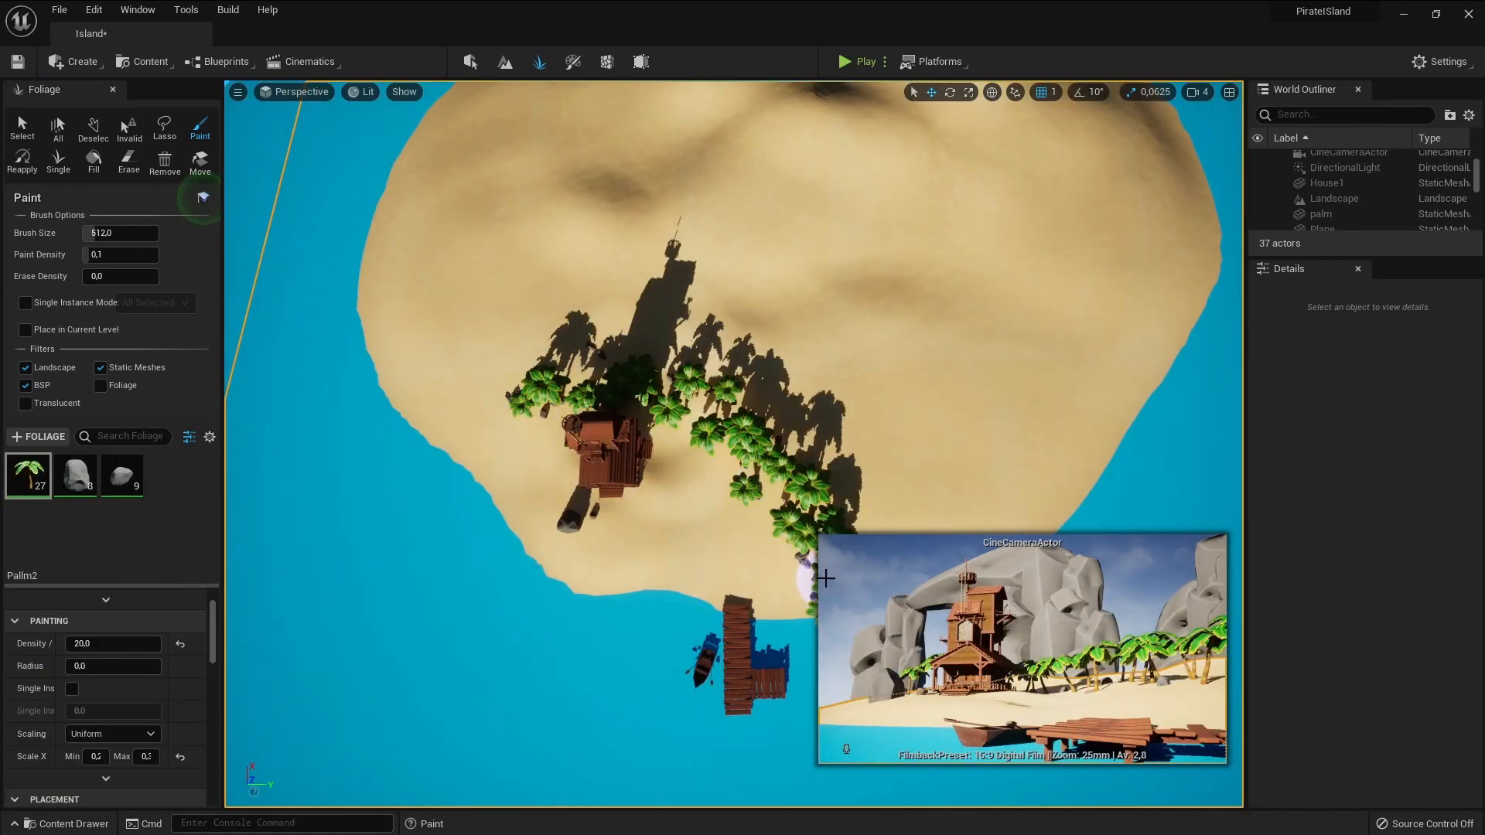
Paint Pallm2 palms onto the island beside the pirate house with a brush size of 512 and paint density of 0.1
mouse_move(826, 579)
mouse_down()
mouse_move(802, 451)
mouse_move(837, 340)
mouse_up()
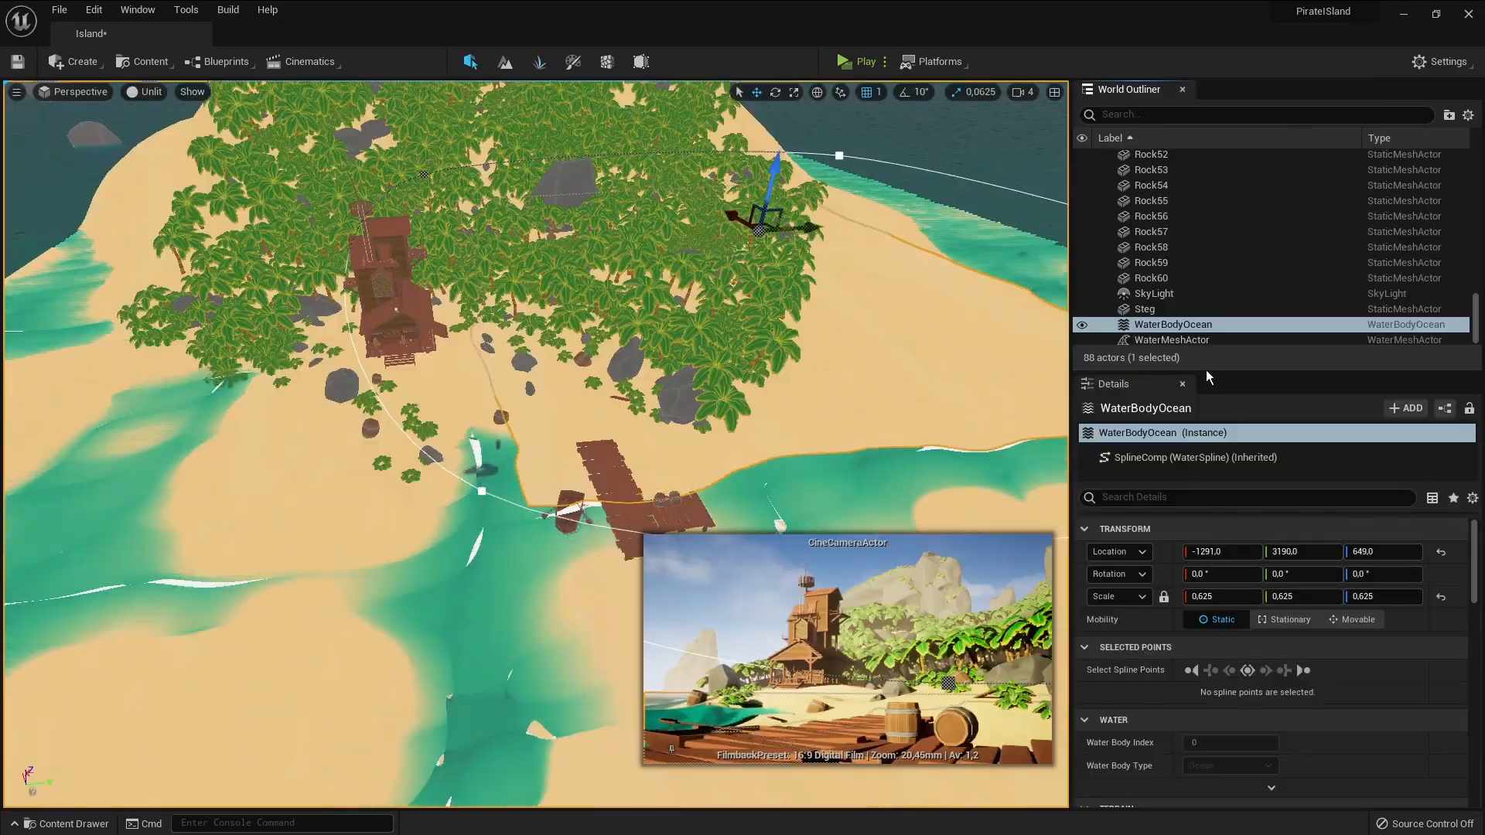
Enlarge the details of WaterBodyOcean, locate its GerstnerWaves_Ocean wave asset in the content and open it
drag(1217, 358, 1217, 239)
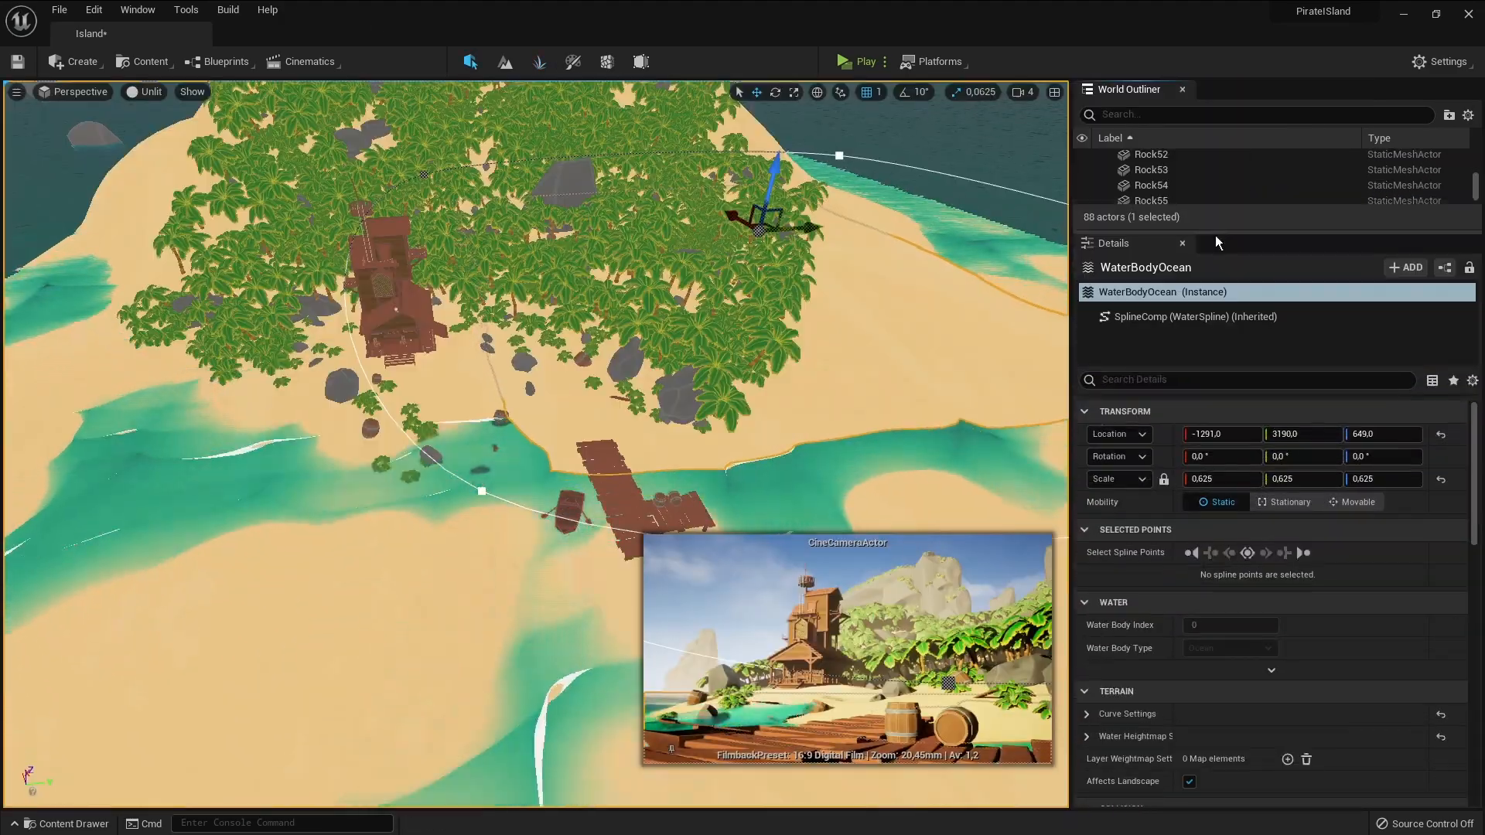
scroll(1091, 720, down, 10)
click(1088, 715)
scroll(1284, 720, down, 2)
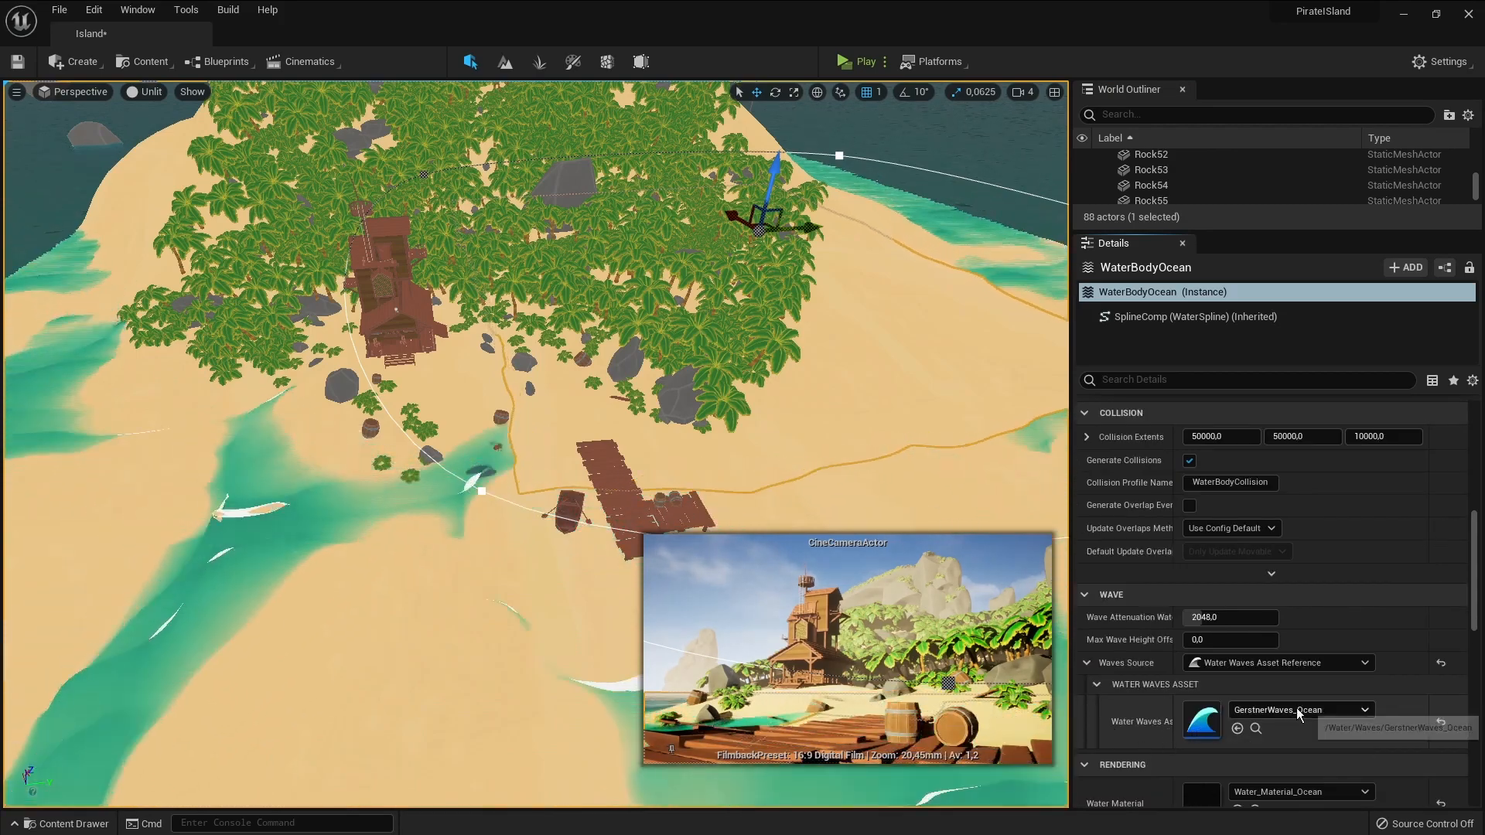
click(1257, 727)
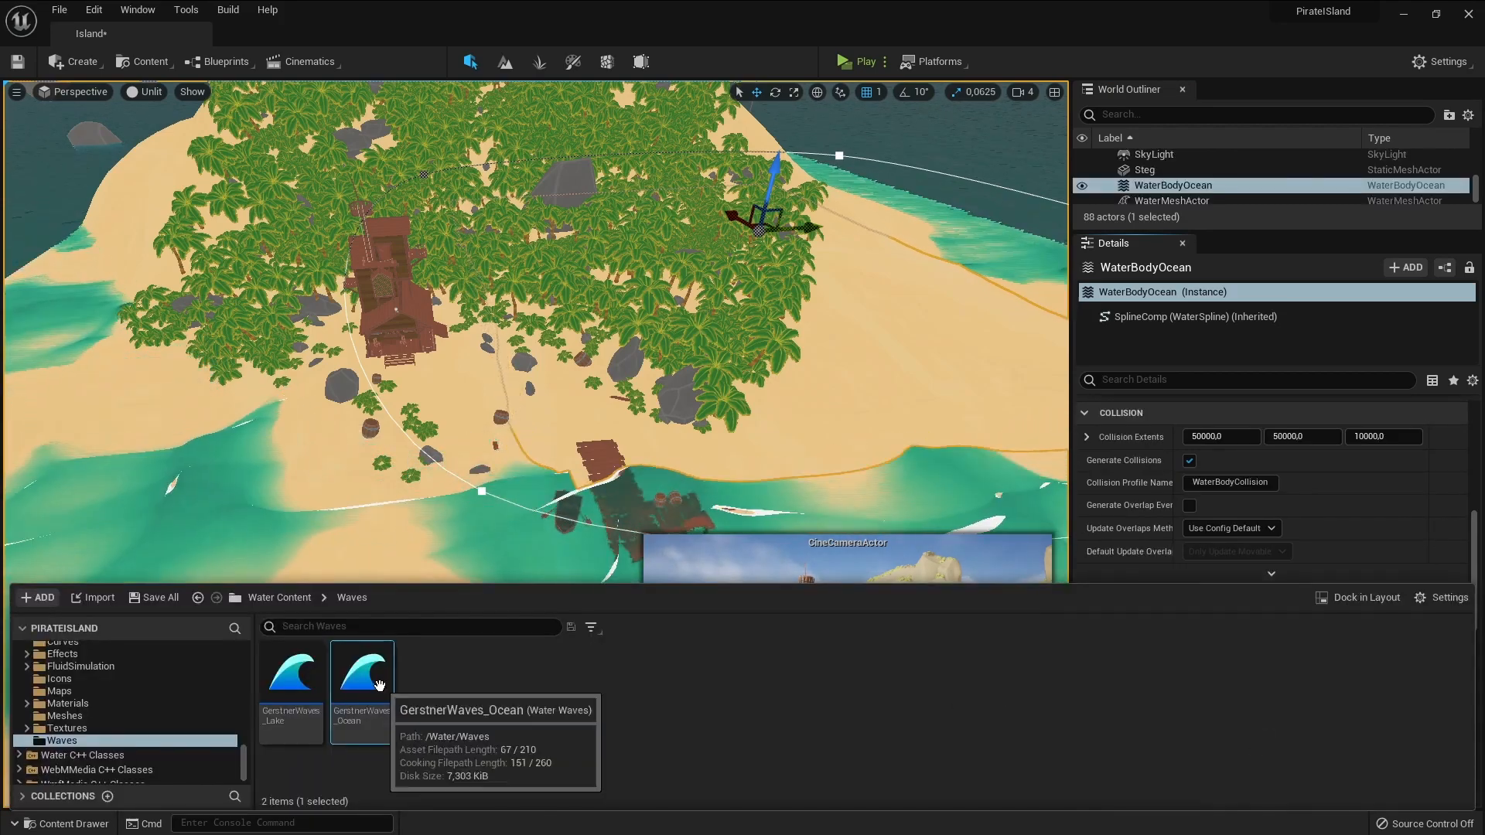
double_click(363, 673)
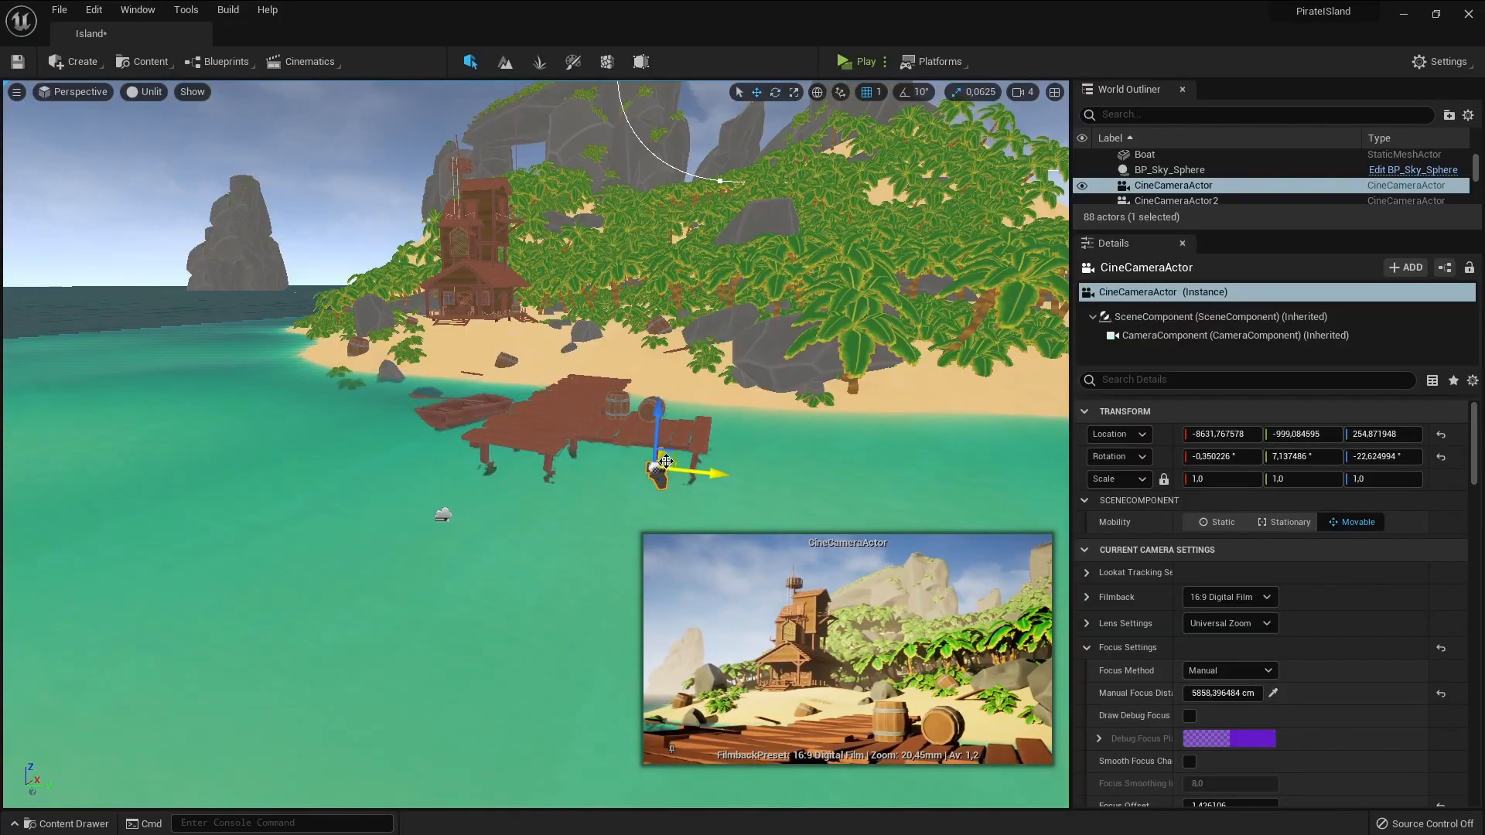
Reposition the CineCameraActor in front of the wooden jetty to adjust the shot of the pirate house
drag(666, 458, 646, 490)
right_drag(646, 490, 526, 528)
drag(382, 444, 330, 457)
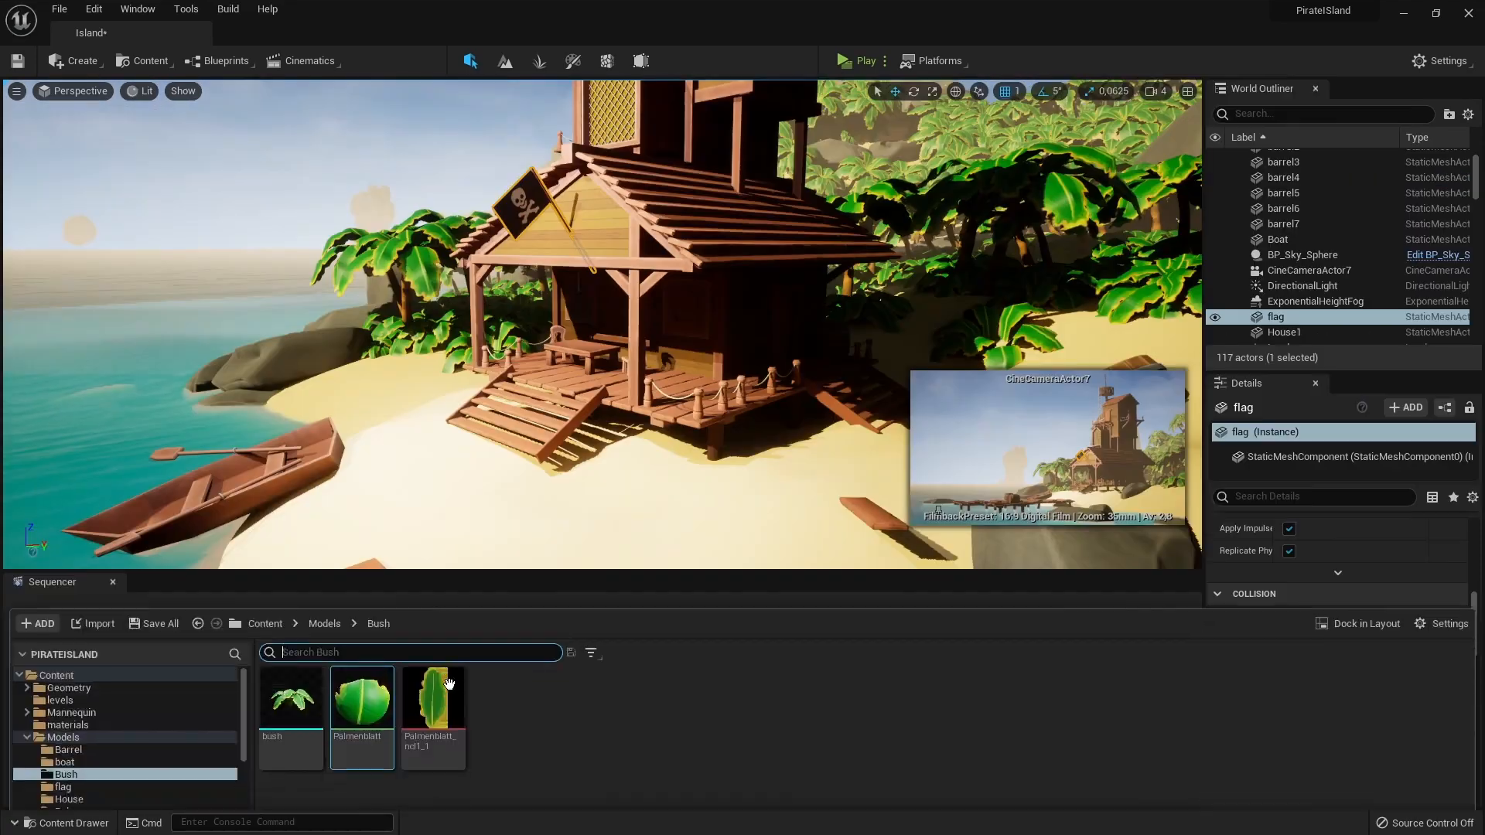
Browse from the Bush folder to the flag folder in Models and open the Pirate_flag1 texture
click(324, 596)
double_click(503, 680)
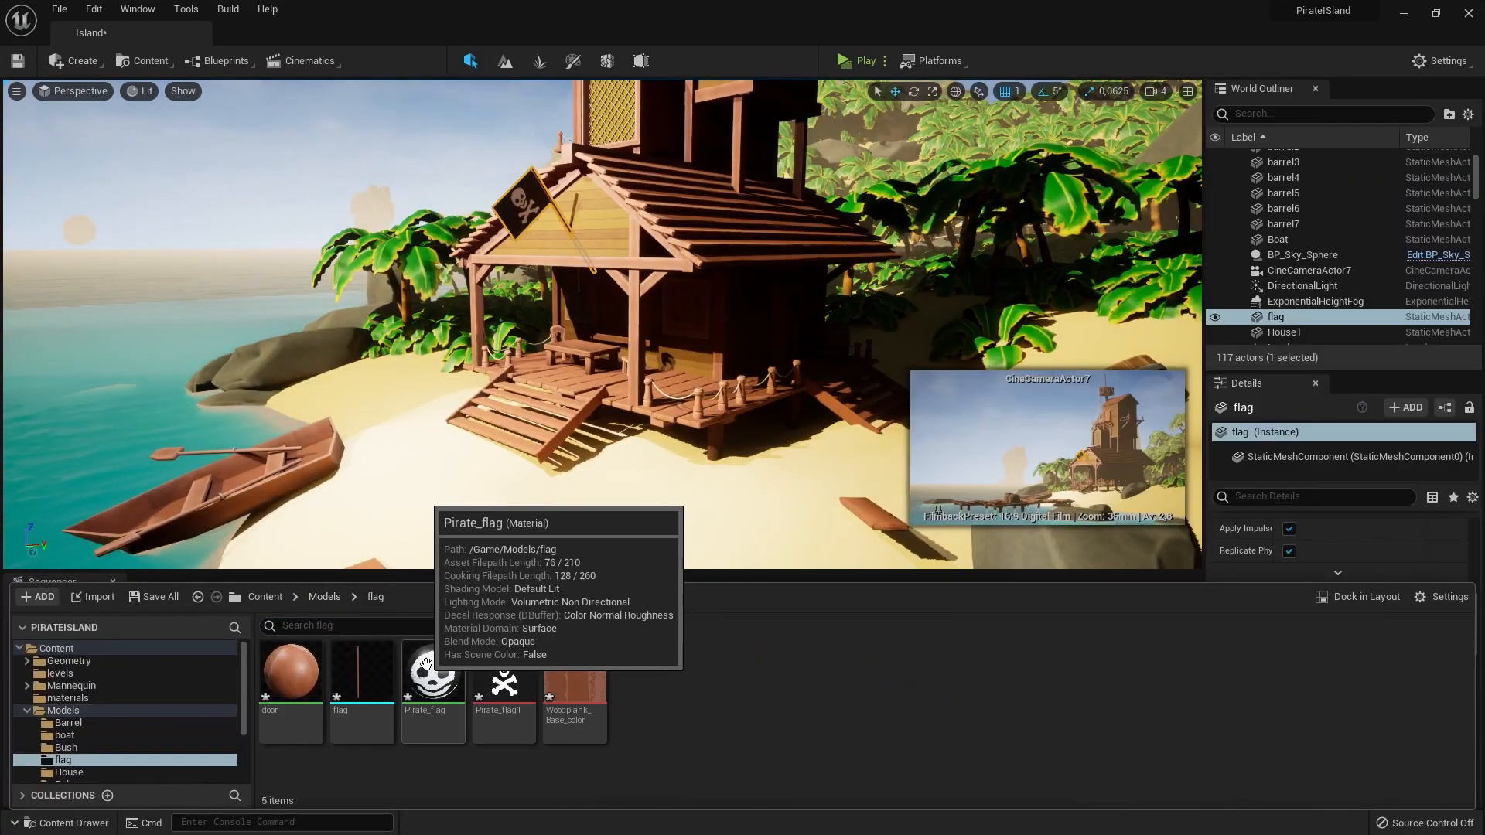
double_click(503, 681)
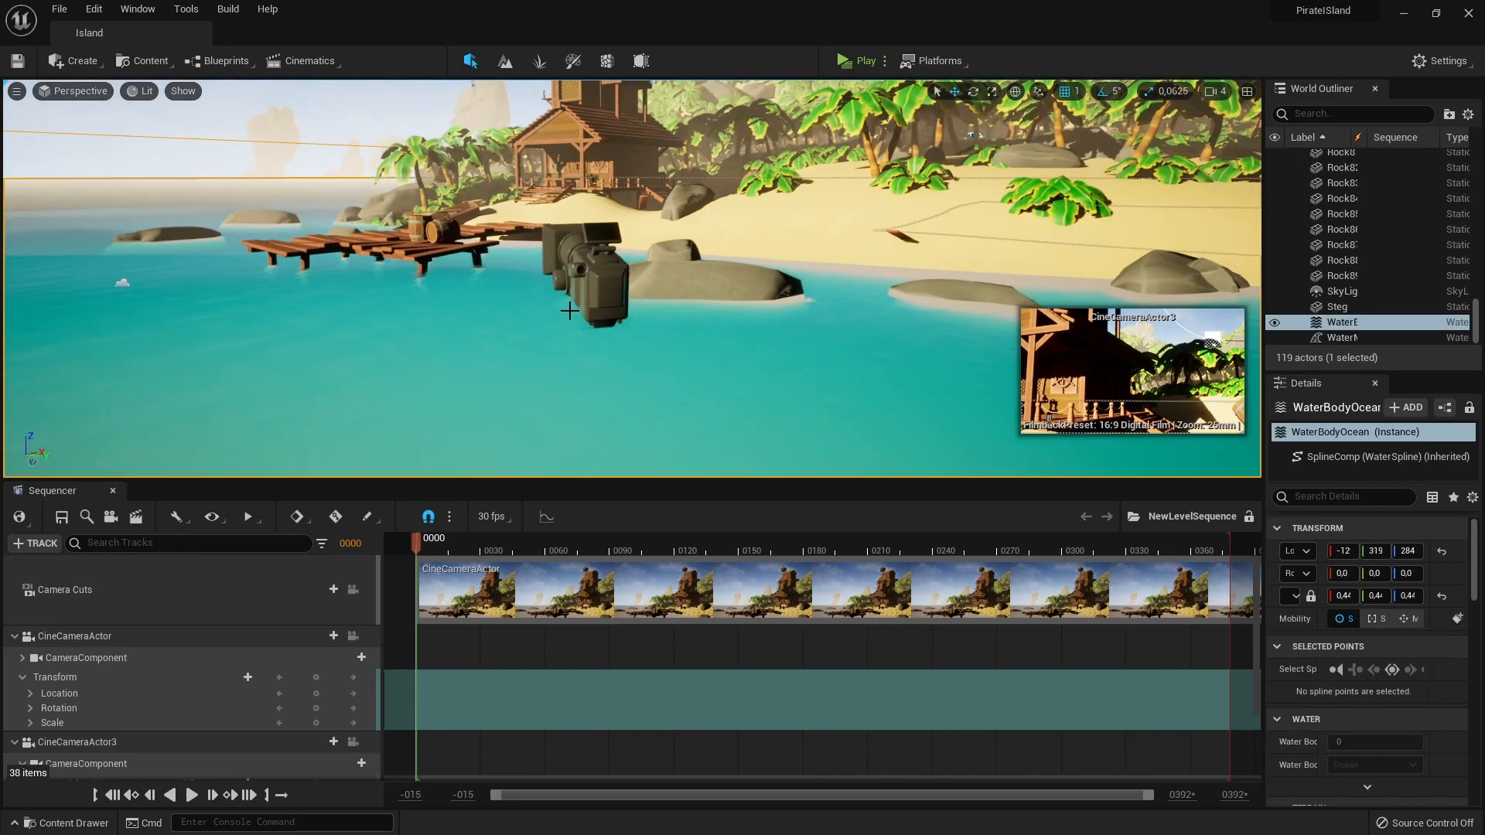
Select the CineCameraActor near the shore for the NewLevelSequence shot
click(586, 274)
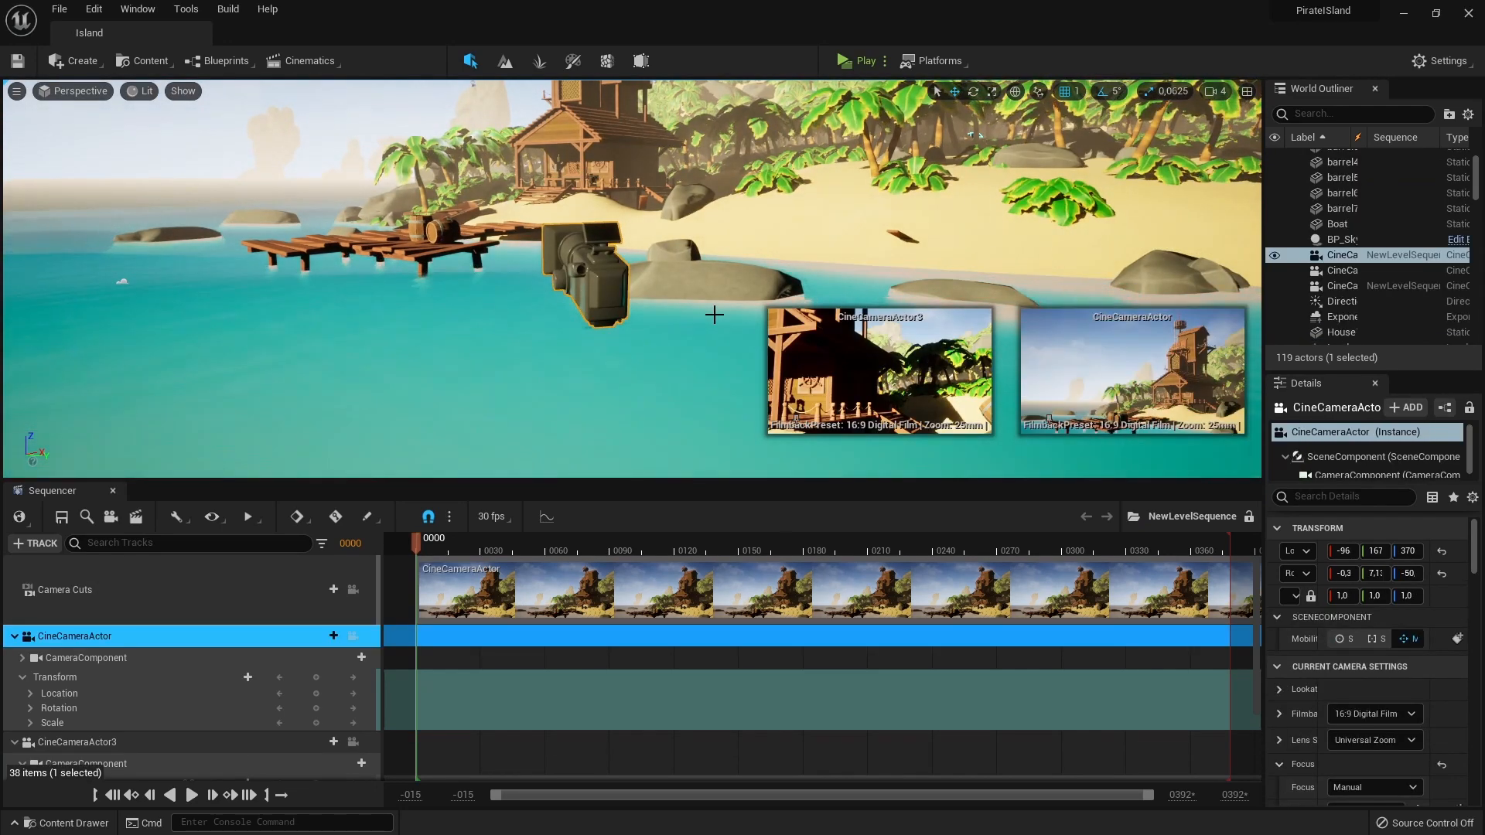
right_drag(716, 325, 605, 313)
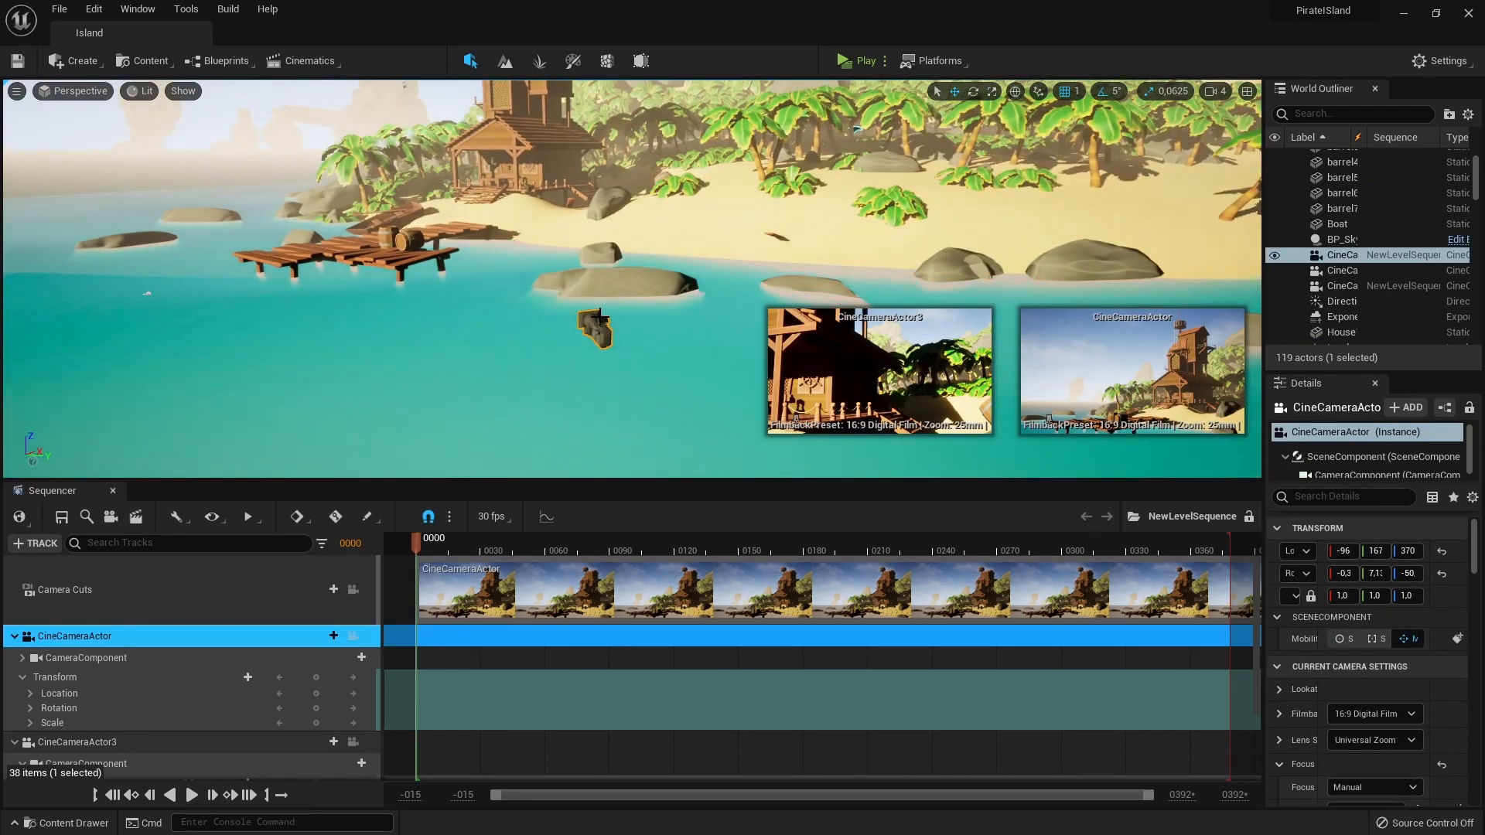